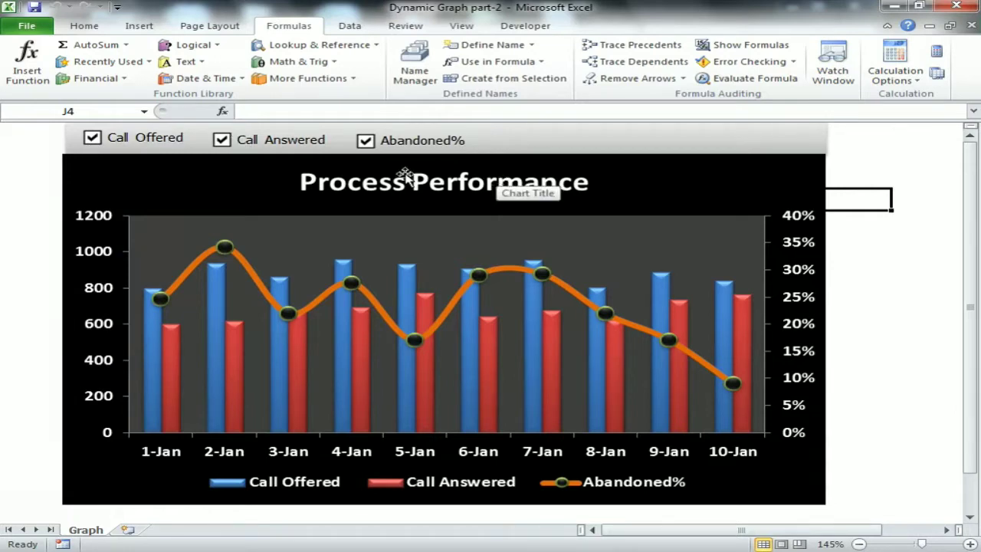
Toggle the Call Offered, Call Answered and Abandoned% checkboxes off and back on to test the chart.
{"action": "left_click", "coordinate": [138, 144]}
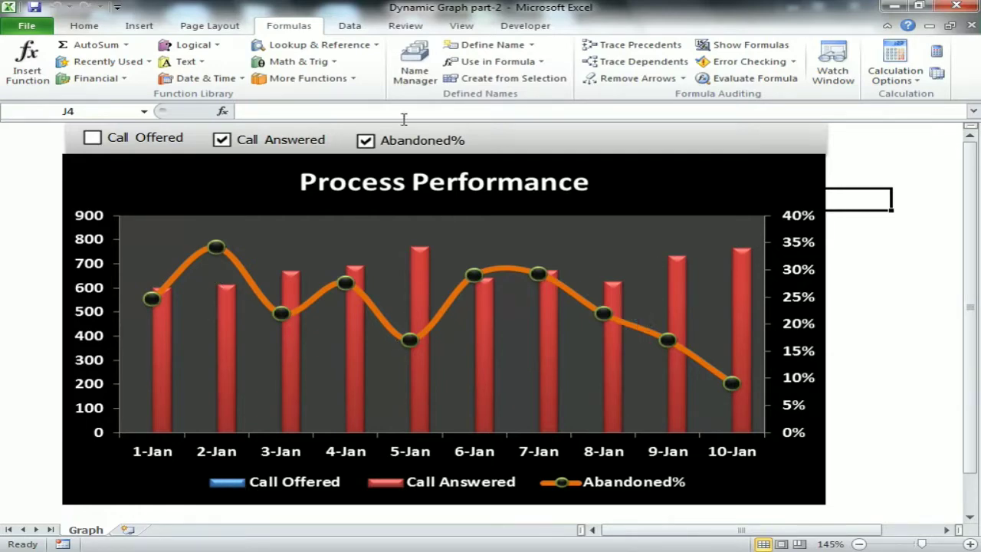
{"action": "left_click", "coordinate": [281, 143]}
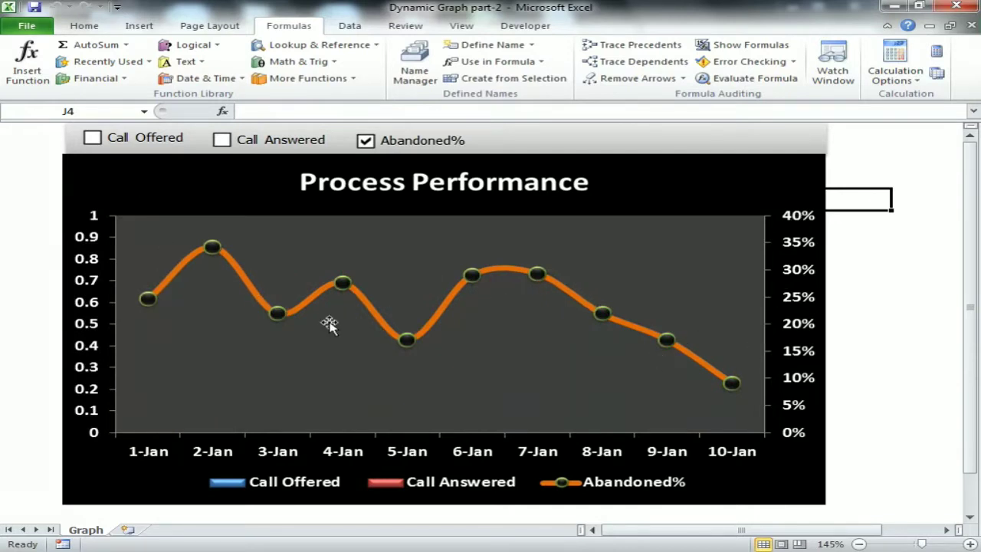
{"action": "left_click", "coordinate": [272, 144]}
{"action": "left_click", "coordinate": [364, 142]}
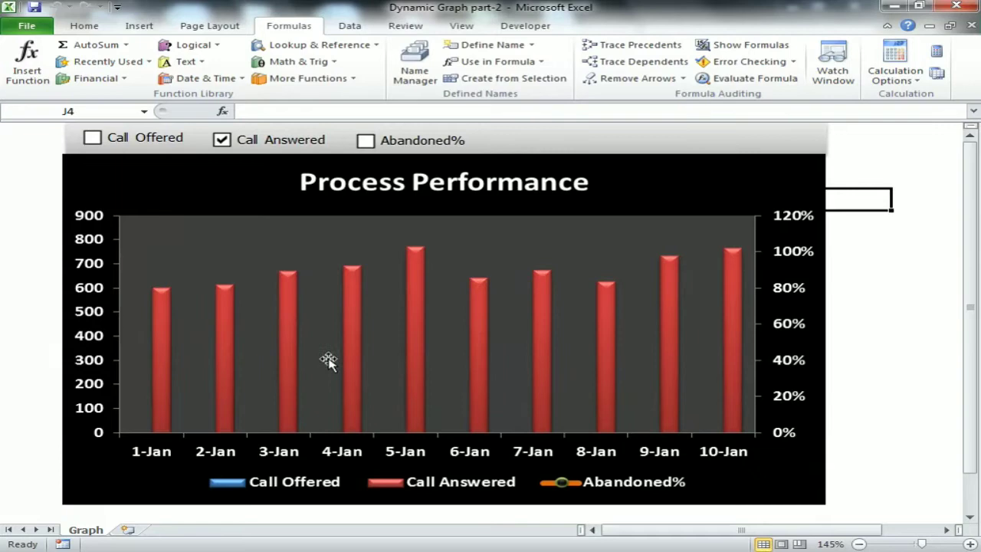
{"action": "left_click", "coordinate": [166, 143]}
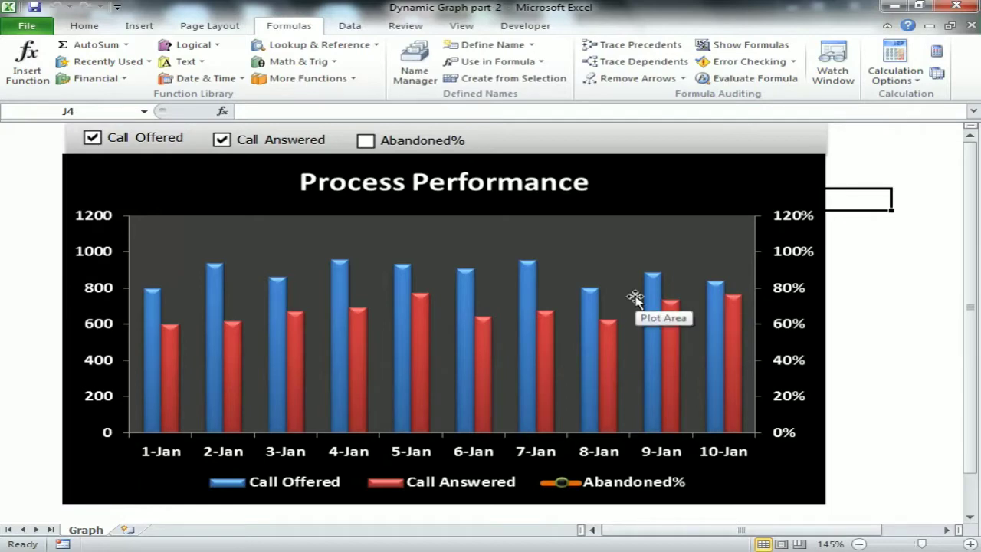
{"action": "left_click", "coordinate": [379, 144]}
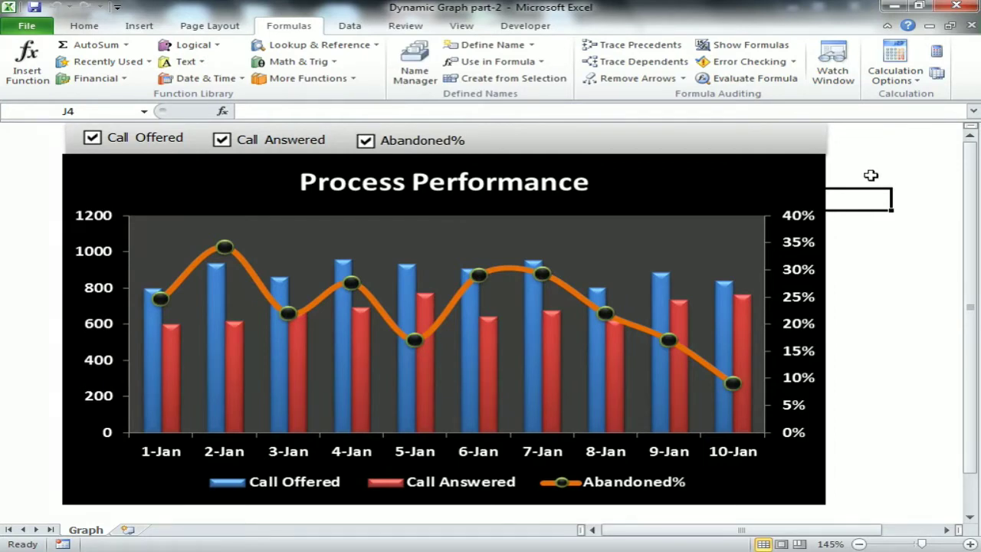
Create a new blank workbook from the File menu's New page.
{"action": "left_click", "coordinate": [10, 28]}
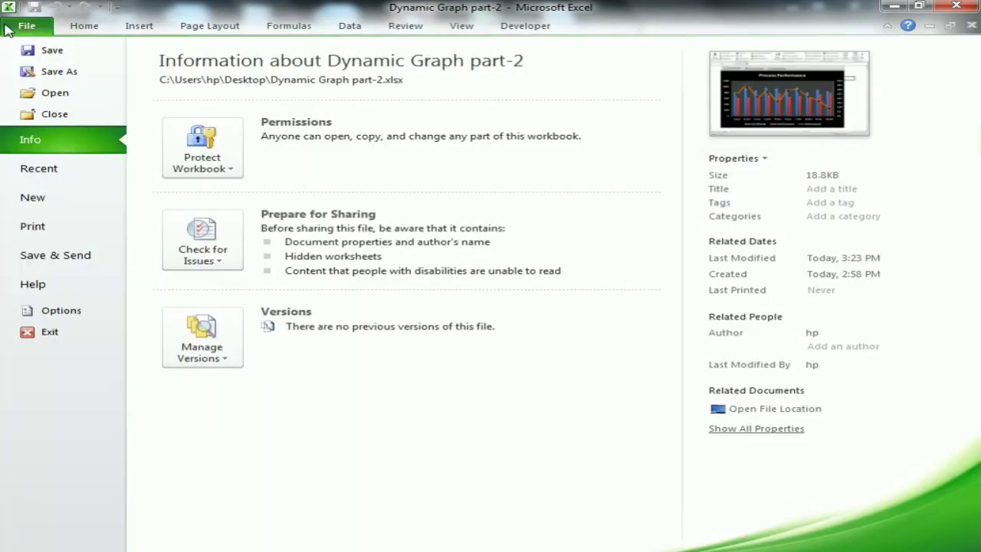
{"action": "left_click", "coordinate": [60, 201]}
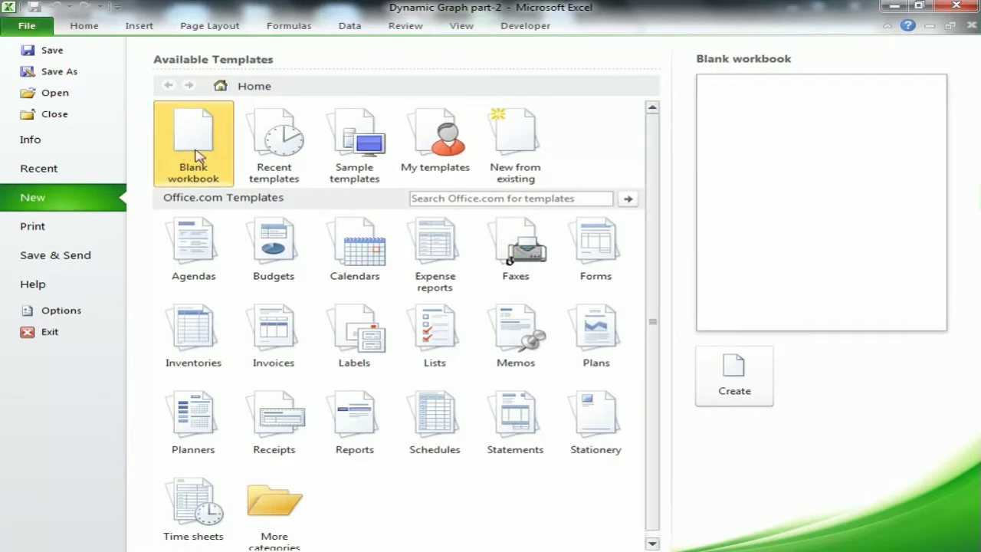
{"action": "left_click", "coordinate": [736, 374]}
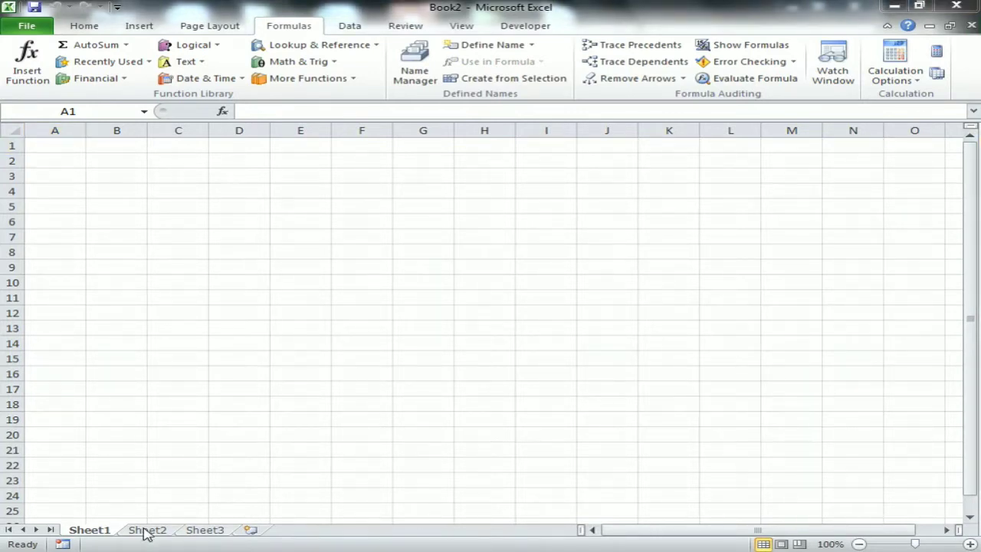
{"action": "left_click", "coordinate": [336, 237]}
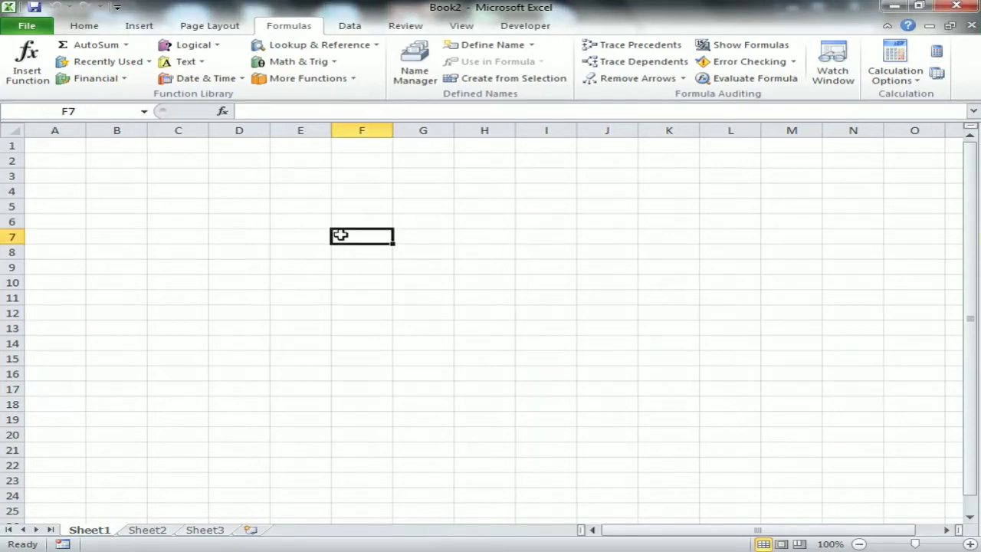
Return to the Dynamic Graph part-2 workbook and close it with Don't Save.
{"action": "mouse_move", "coordinate": [471, 534]}
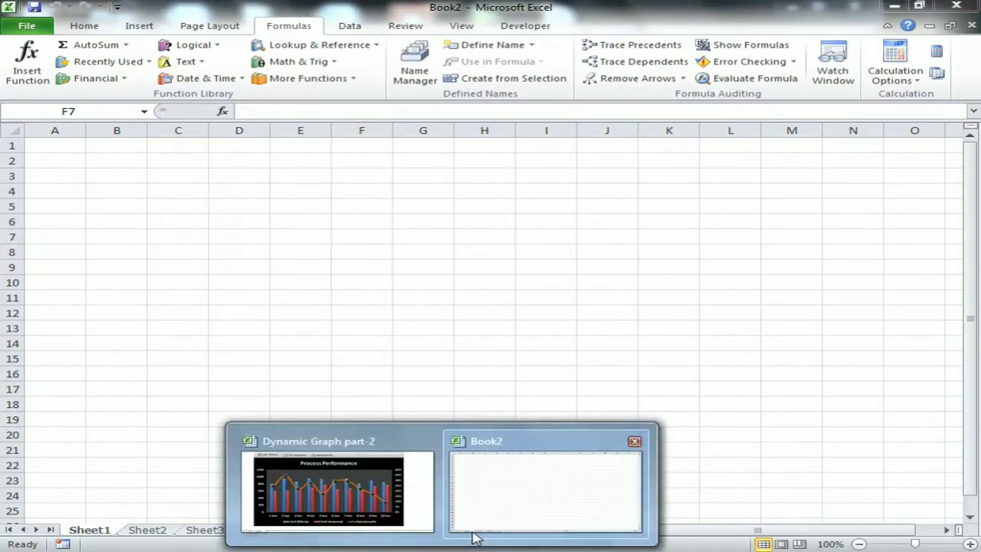
{"action": "left_click", "coordinate": [398, 499]}
{"action": "left_click", "coordinate": [862, 150]}
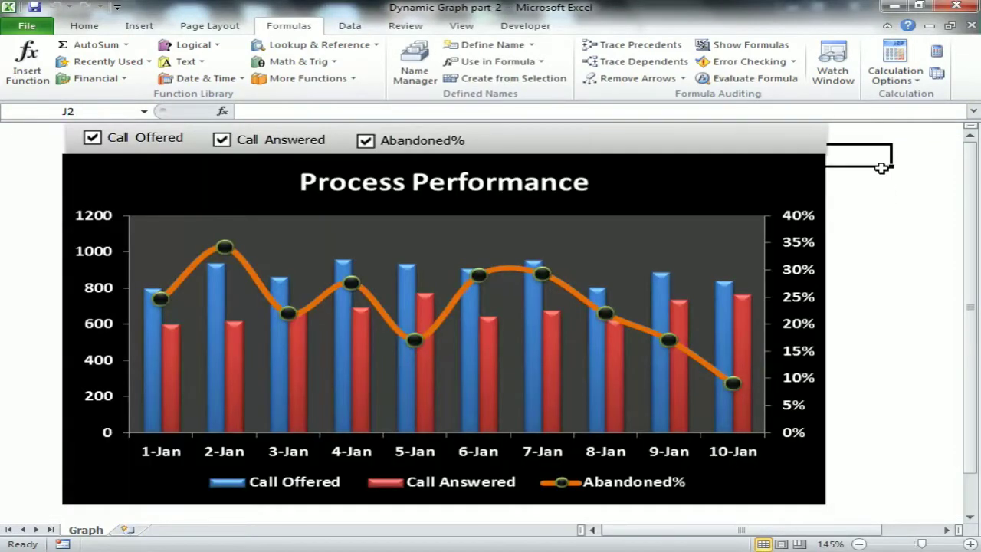
{"action": "left_click", "coordinate": [971, 26]}
{"action": "left_click", "coordinate": [490, 303]}
Rename Sheet1 to Data.
{"action": "left_click", "coordinate": [458, 204]}
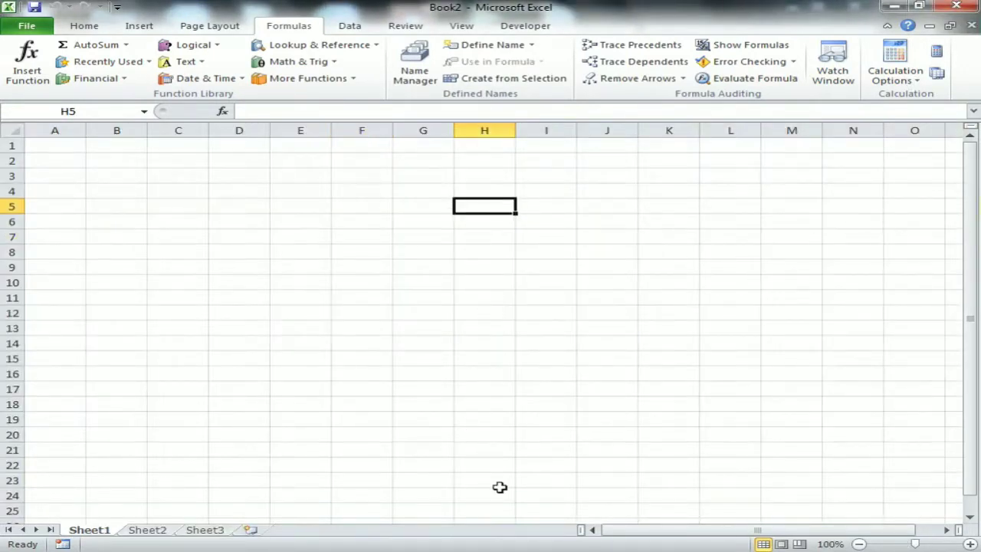
{"action": "double_click", "coordinate": [106, 530]}
{"action": "type", "text": "Data"}
{"action": "key", "text": "Return"}
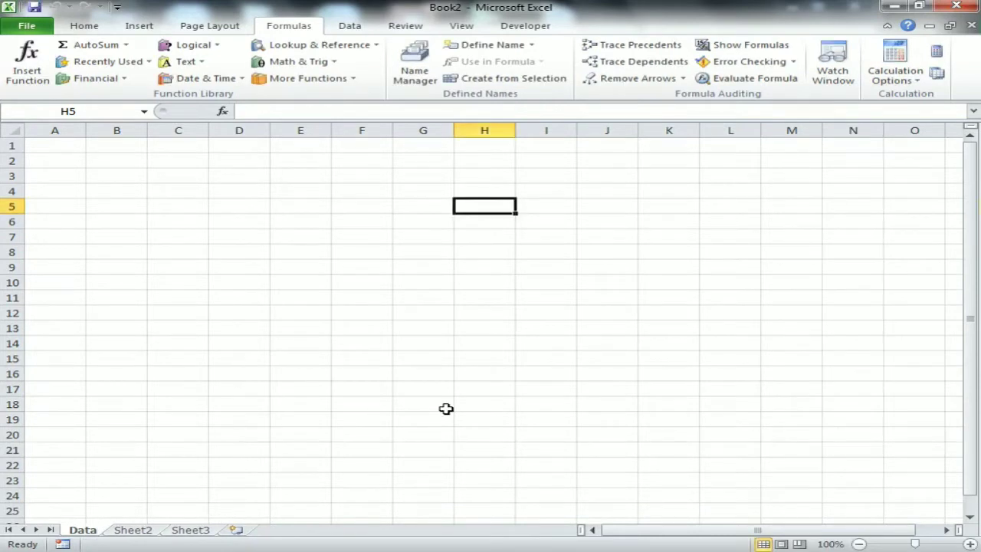
{"action": "key", "text": "ctrl+Up"}
{"action": "key", "text": "ctrl+Left"}
Delete Sheet3 and Sheet2, leaving only the Data sheet.
{"action": "key", "text": "ctrl+Page_Down"}
{"action": "key", "text": "ctrl+Page_Down"}
{"action": "key", "text": "alt+e"}
{"action": "key", "text": "l"}
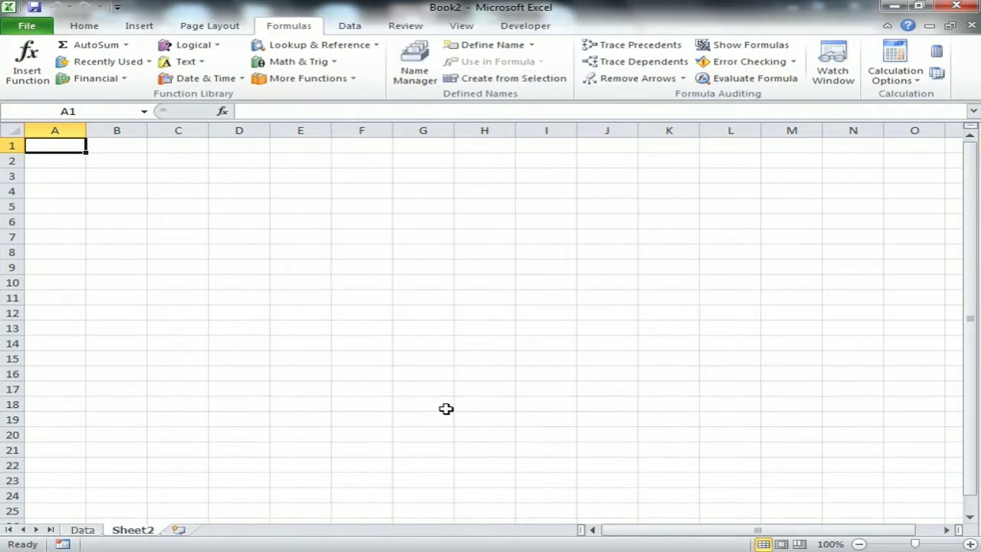
{"action": "key", "text": "alt+e"}
{"action": "key", "text": "l"}
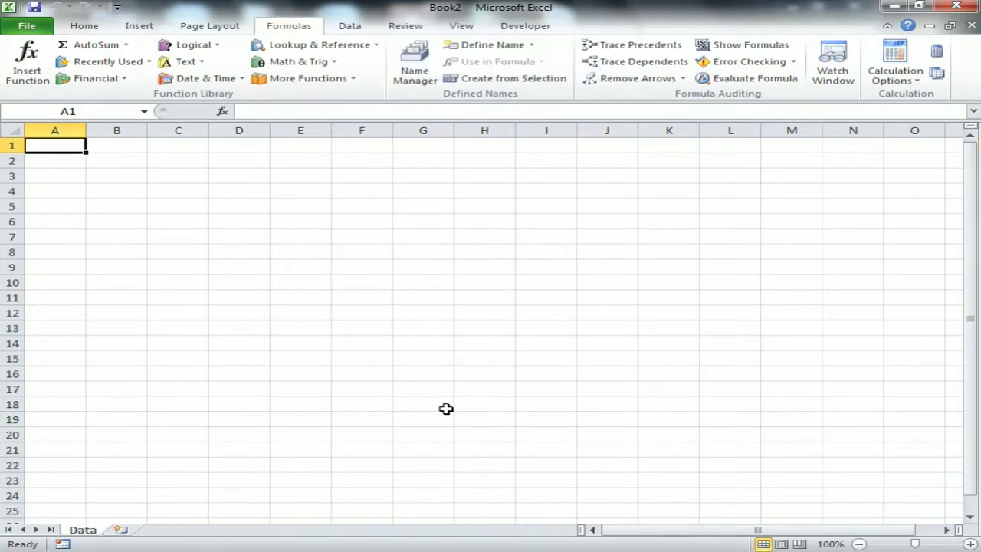
Enter the Date header in A1 and 1-Jan in A2.
{"action": "type", "text": "Date"}
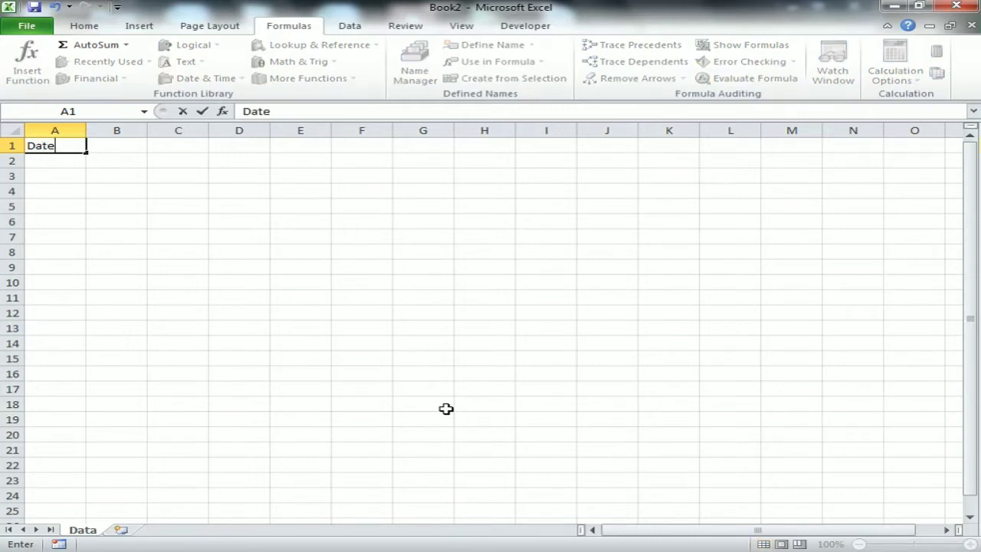
{"action": "key", "text": "Return"}
{"action": "scroll", "coordinate": [436, 430], "scroll_direction": "up", "scroll_amount": 5, "text": "ctrl"}
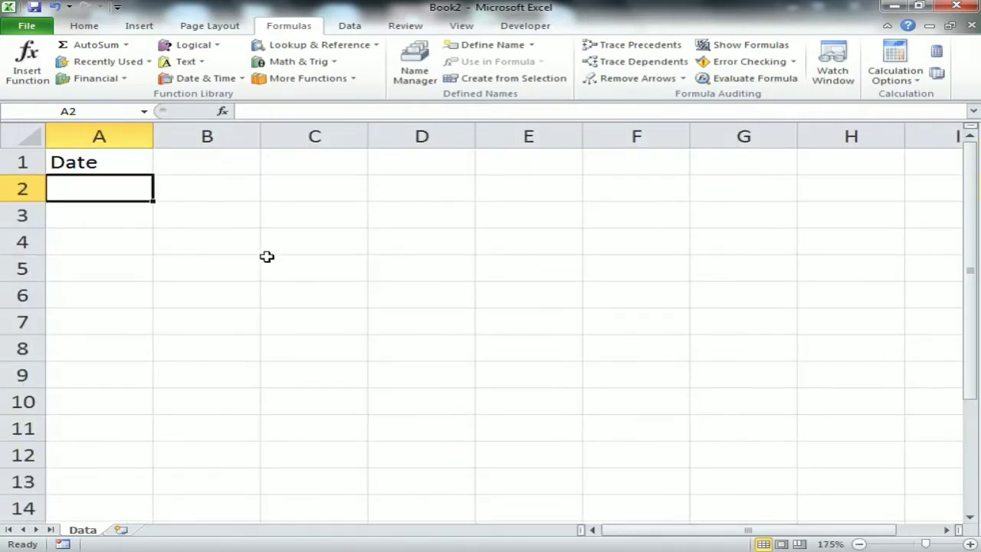
{"action": "type", "text": "1"}
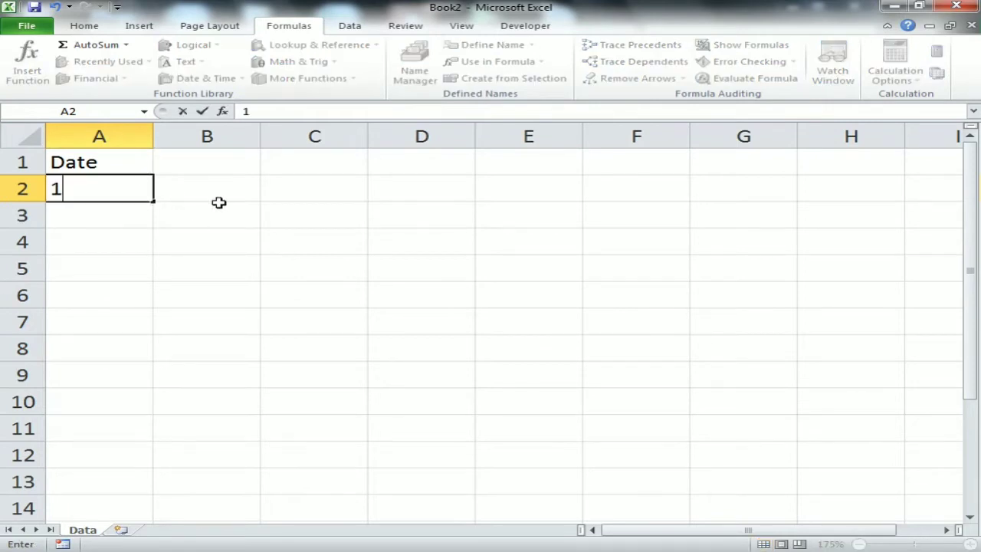
{"action": "type", "text": "jan"}
{"action": "key", "text": "Return"}
Fill the date series down from 1-Jan to 10-Jan in A2:A11.
{"action": "key", "text": "Up"}
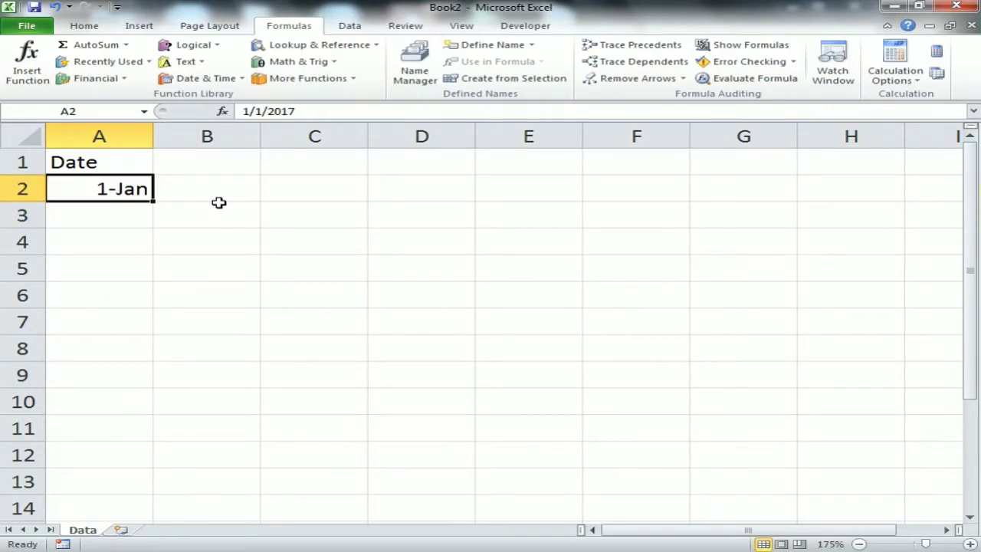
{"action": "key", "text": "shift+Down"}
{"action": "key", "text": "shift+Down"}
{"action": "key", "text": "shift+Down"}
{"action": "key", "text": "shift+Down"}
{"action": "key", "text": "shift+Down"}
{"action": "key", "text": "shift+Down"}
{"action": "key", "text": "shift+Down"}
{"action": "key", "text": "shift+Down"}
{"action": "key", "text": "shift+Down"}
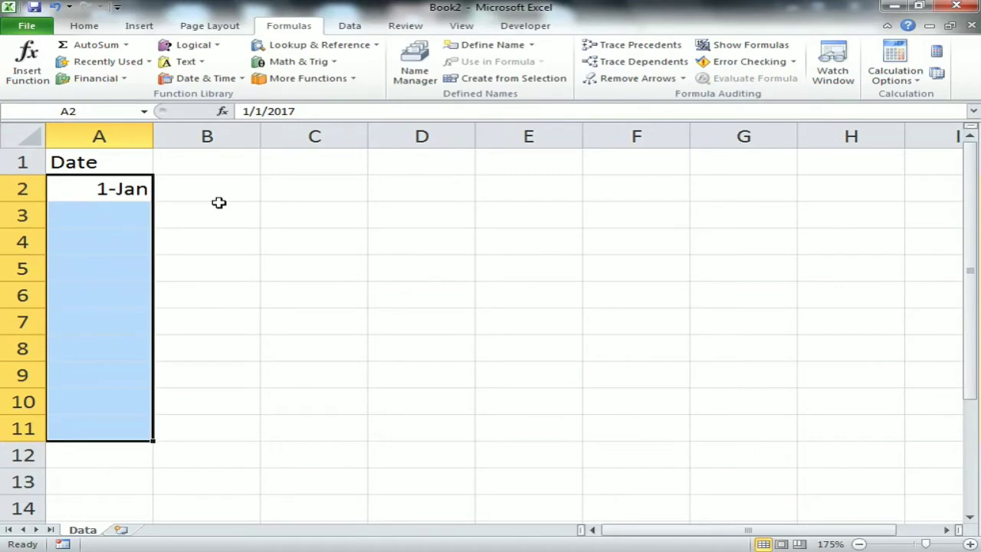
{"action": "key", "text": "alt+h"}
{"action": "key", "text": "f"}
{"action": "key", "text": "i"}
{"action": "key", "text": "s"}
{"action": "key", "text": "Return"}
Select the whole Date column A1:A11.
{"action": "key", "text": "Up"}
{"action": "key", "text": "Down"}
{"action": "key", "text": "ctrl+shift+Down"}
{"action": "key", "text": "Up"}
{"action": "key", "text": "ctrl+shift+Down"}
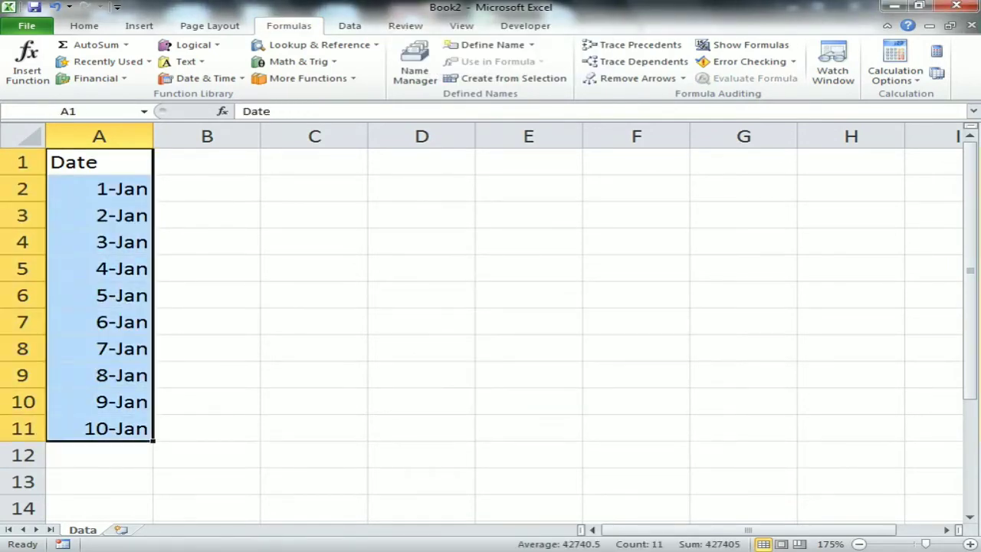
{"action": "left_click", "coordinate": [93, 28]}
Centre-align the Date header and dates in A1:A11.
{"action": "left_click", "coordinate": [317, 73]}
{"action": "left_click", "coordinate": [240, 216]}
{"action": "left_click", "coordinate": [207, 164]}
{"action": "key", "text": "Left"}
{"action": "key", "text": "Down"}
{"action": "key", "text": "ctrl+shift+Down"}
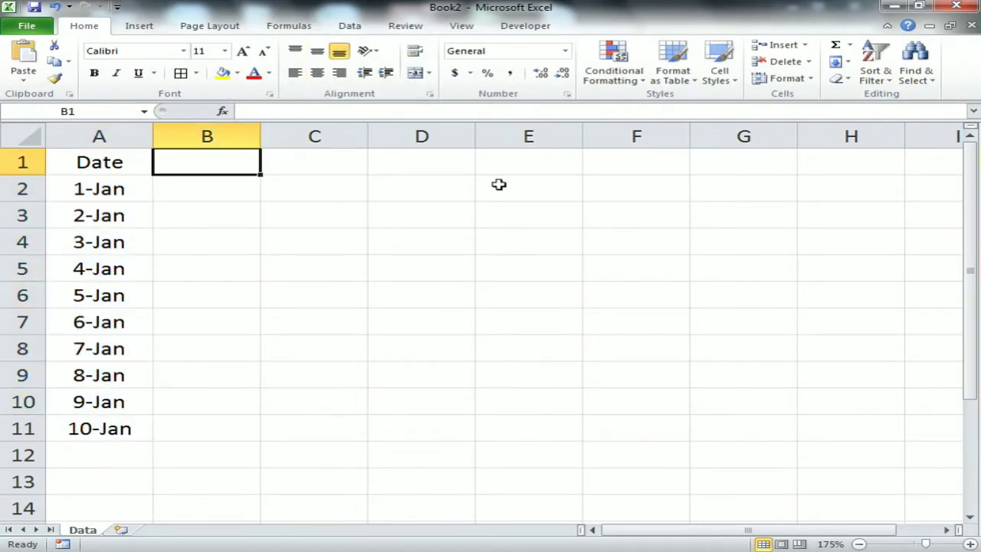
Enter the Call Offered and Call Answered headers in B1 and C1.
{"action": "type", "text": "Ca"}
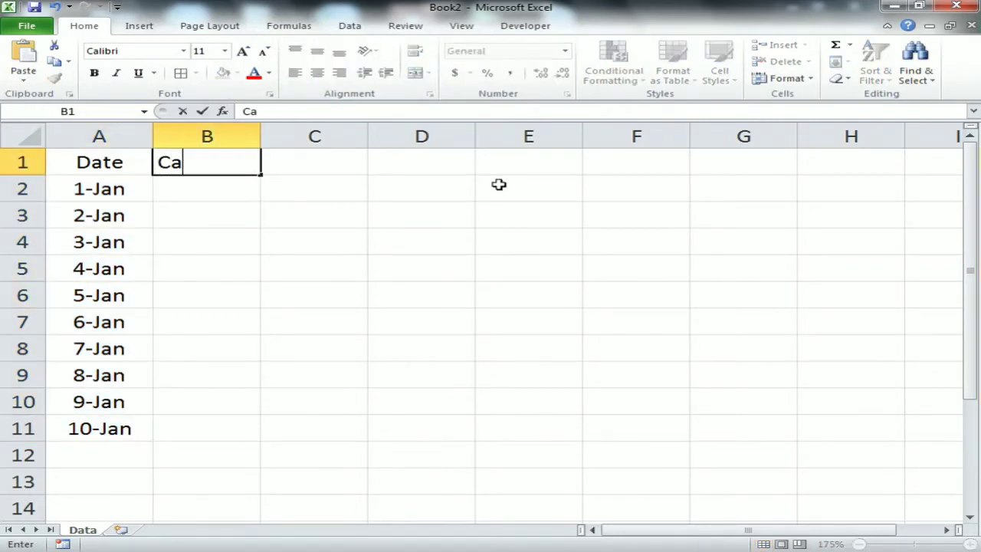
{"action": "type", "text": "ll Offered"}
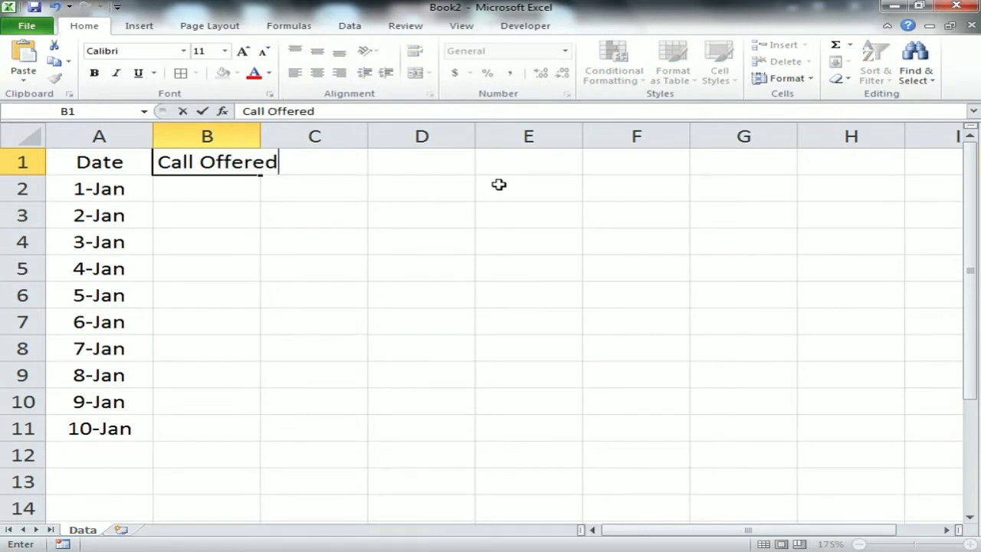
{"action": "key", "text": "Tab"}
{"action": "type", "text": "Call A"}
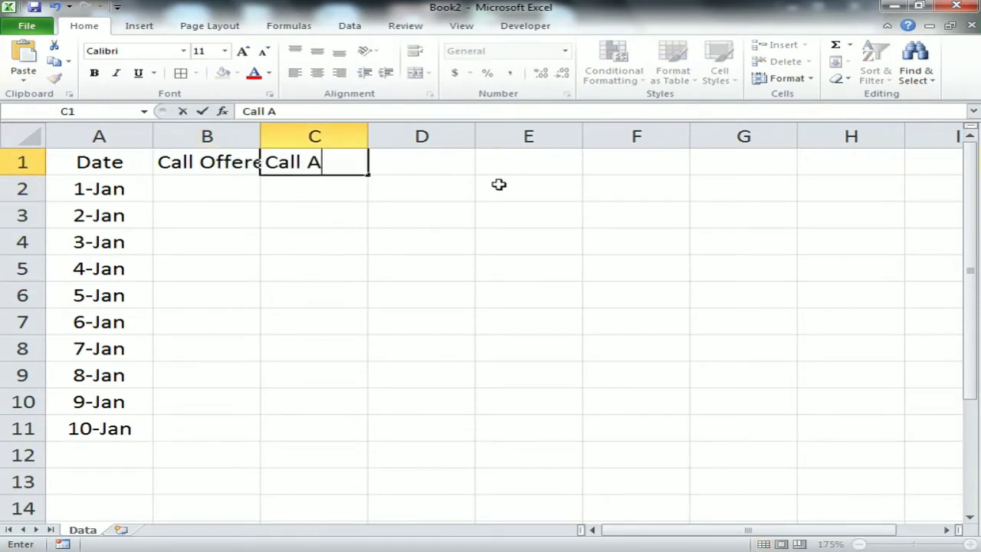
{"action": "type", "text": "nswered"}
{"action": "key", "text": "Return"}
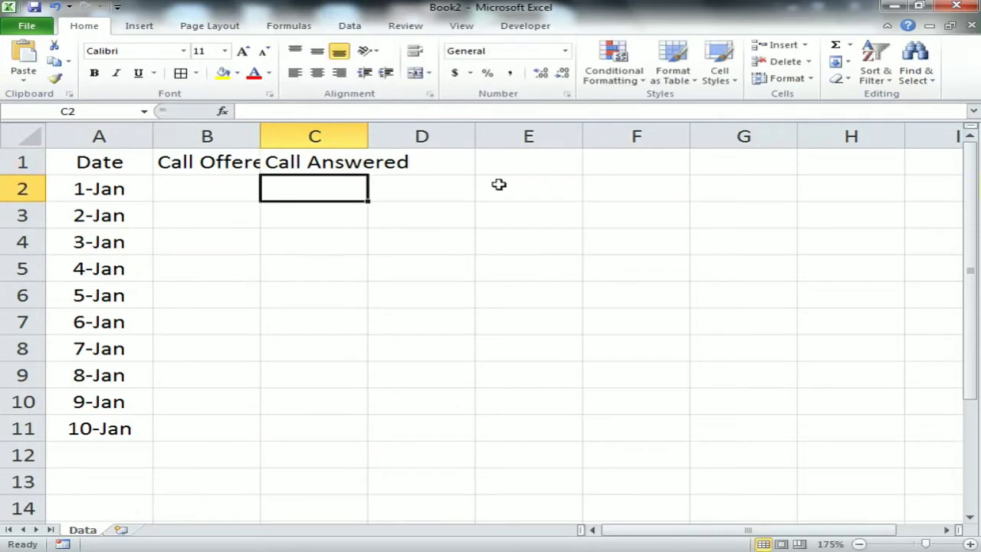
{"action": "key", "text": "Up"}
{"action": "key", "text": "Right"}
Enter the Call Abandoned and Abandoned% headers in D1 and E1.
{"action": "type", "text": "Call Abandoned"}
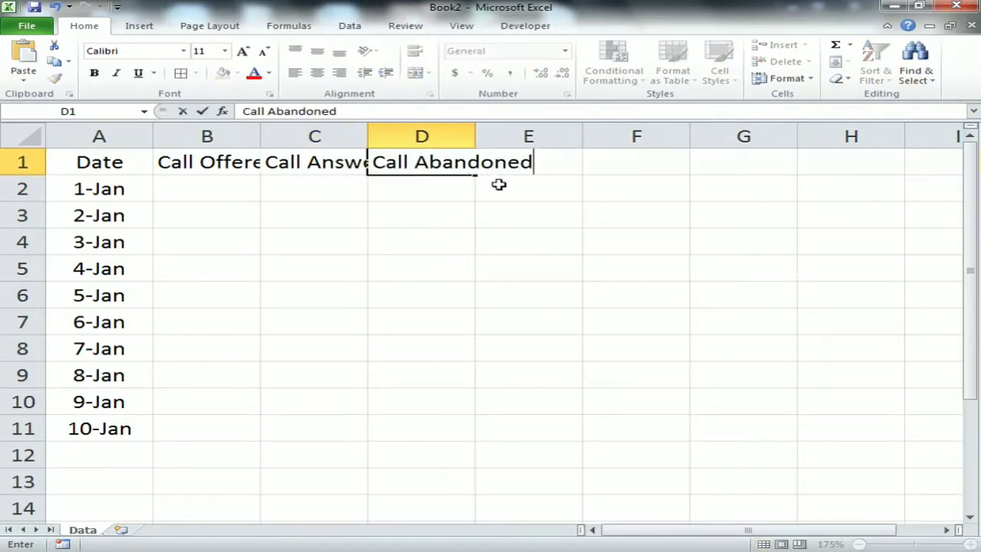
{"action": "key", "text": "Return"}
{"action": "key", "text": "Up"}
{"action": "key", "text": "Right"}
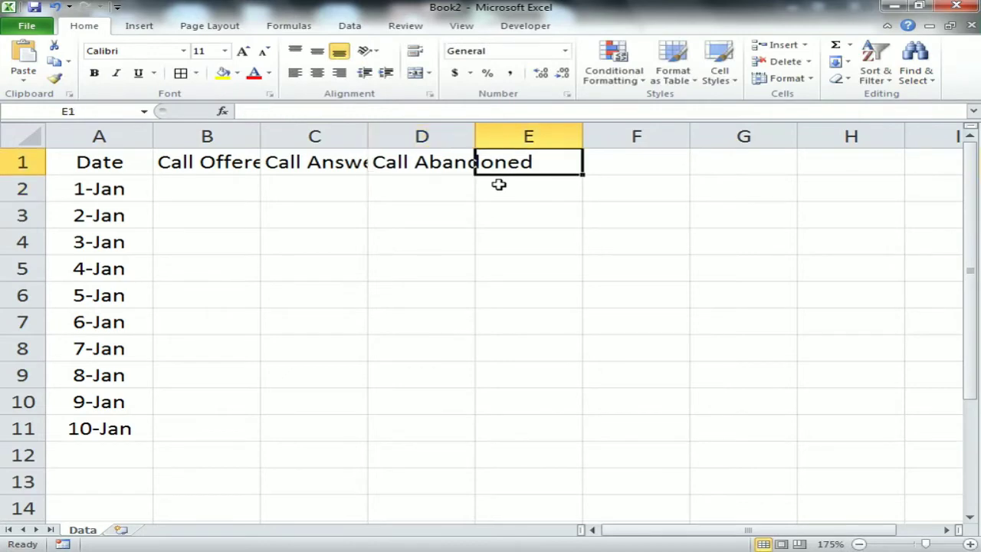
{"action": "type", "text": "Cal"}
{"action": "key", "text": "BackSpace"}
{"action": "key", "text": "BackSpace"}
{"action": "key", "text": "BackSpace"}
{"action": "type", "text": "Ab"}
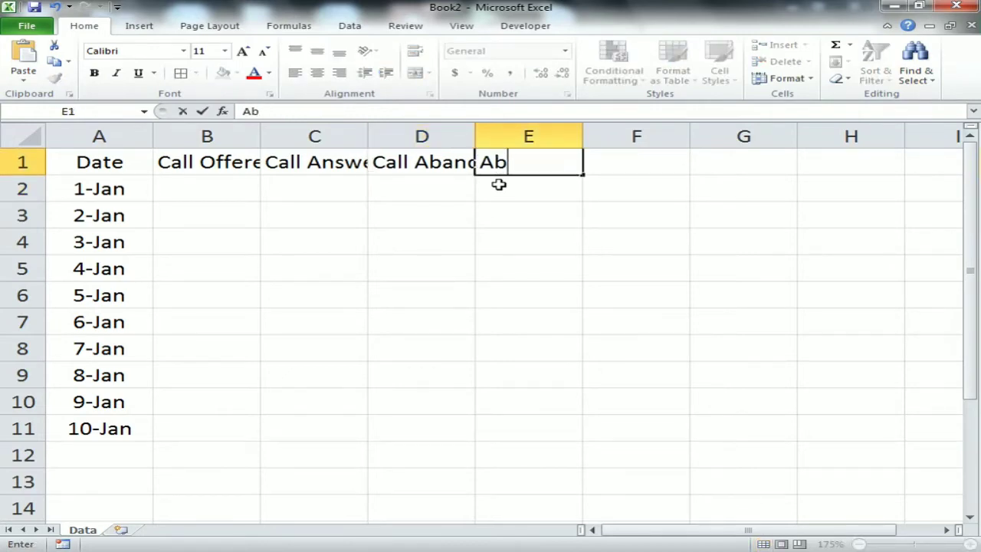
{"action": "type", "text": "andoned"}
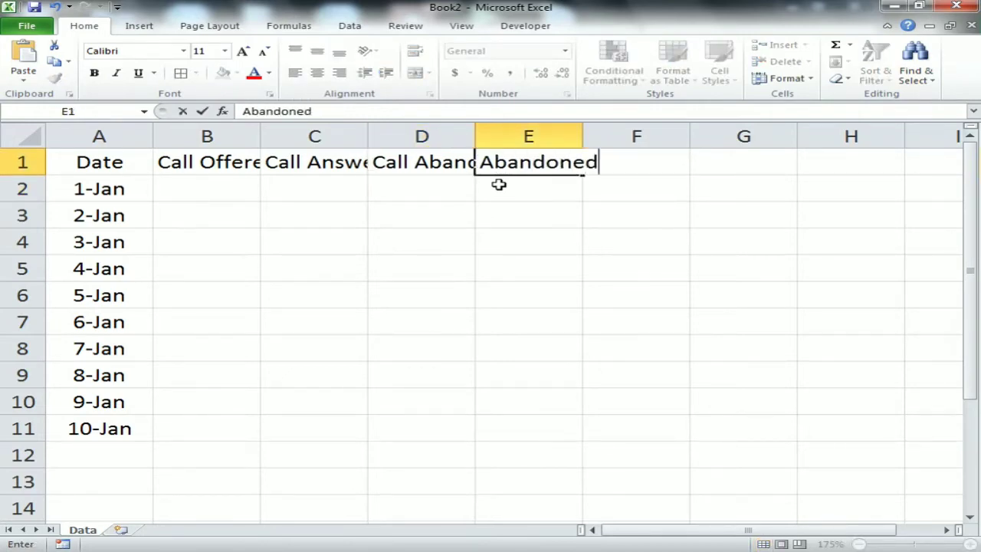
{"action": "type", "text": "%"}
{"action": "key", "text": "Return"}
AutoFit columns B to E to their header text.
{"action": "key", "text": "Up"}
{"action": "key", "text": "Left"}
{"action": "key", "text": "Left"}
{"action": "key", "text": "Left"}
{"action": "key", "text": "shift+Right"}
{"action": "key", "text": "shift+Right"}
{"action": "key", "text": "shift+Right"}
{"action": "key", "text": "alt+o"}
{"action": "key", "text": "c"}
{"action": "key", "text": "a"}
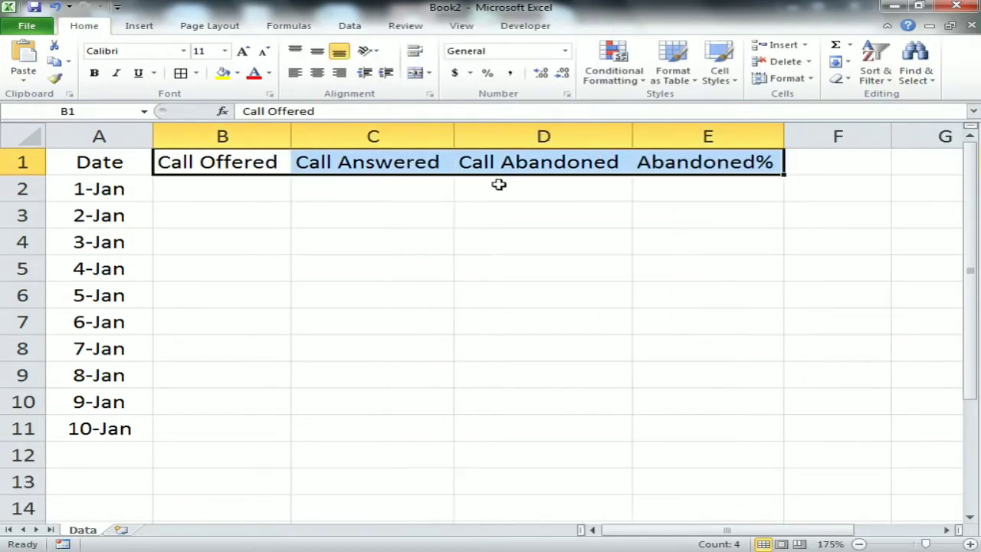
{"action": "key", "text": "Down"}
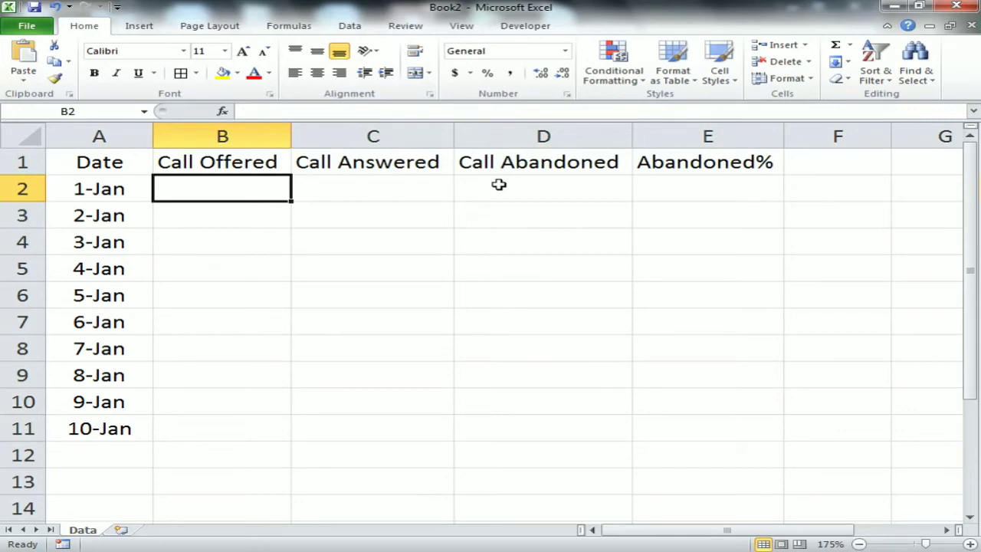
Fill B2:B11 with =RANDBETWEEN(800,1000) for Call Offered.
{"action": "type", "text": "=ra"}
{"action": "key", "text": "Down"}
{"action": "key", "text": "Down"}
{"action": "key", "text": "Tab"}
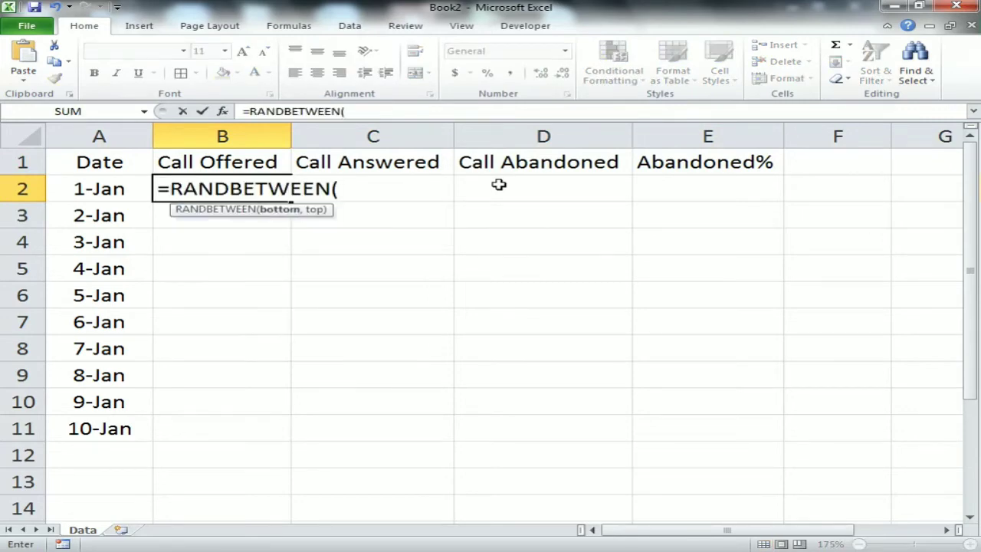
{"action": "type", "text": "800,1000"}
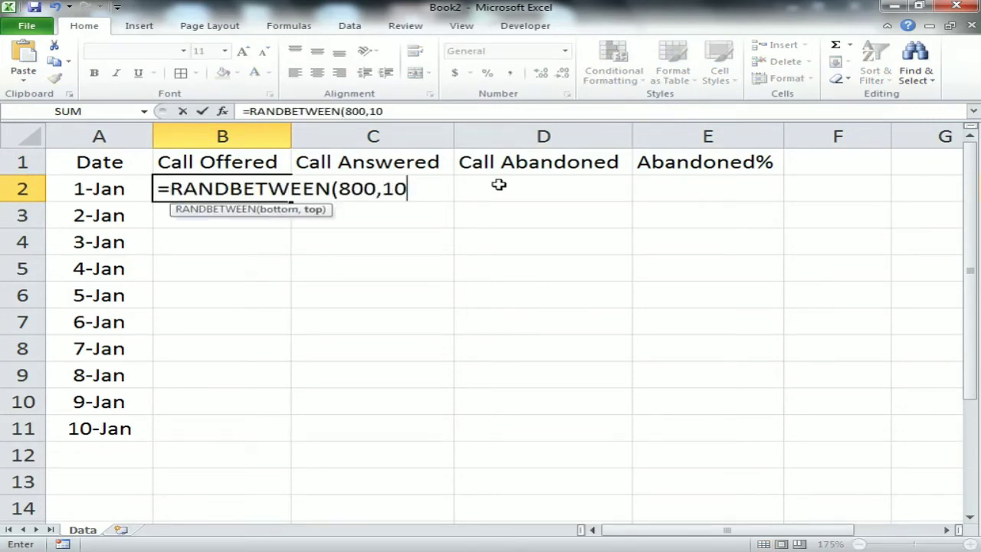
{"action": "key", "text": "ctrl+Return"}
{"action": "key", "text": "Left"}
{"action": "key", "text": "ctrl+Down"}
{"action": "key", "text": "Right"}
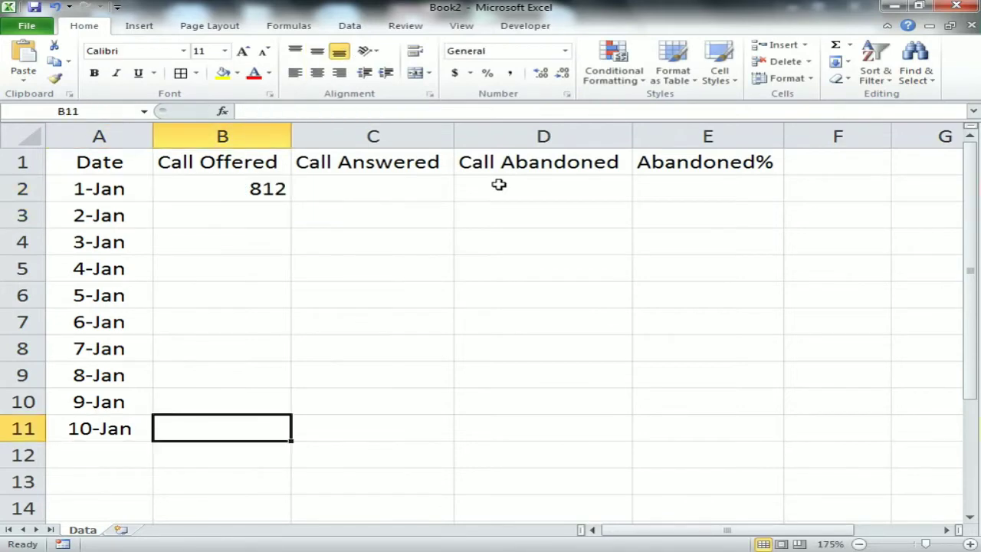
{"action": "key", "text": "ctrl+shift+Up"}
{"action": "key", "text": "ctrl+d"}
{"action": "key", "text": "ctrl+Up"}
Enter =RANDBETWEEN(600,800) in C2 for Call Answered.
{"action": "key", "text": "Right"}
{"action": "key", "text": "Down"}
{"action": "type", "text": "="}
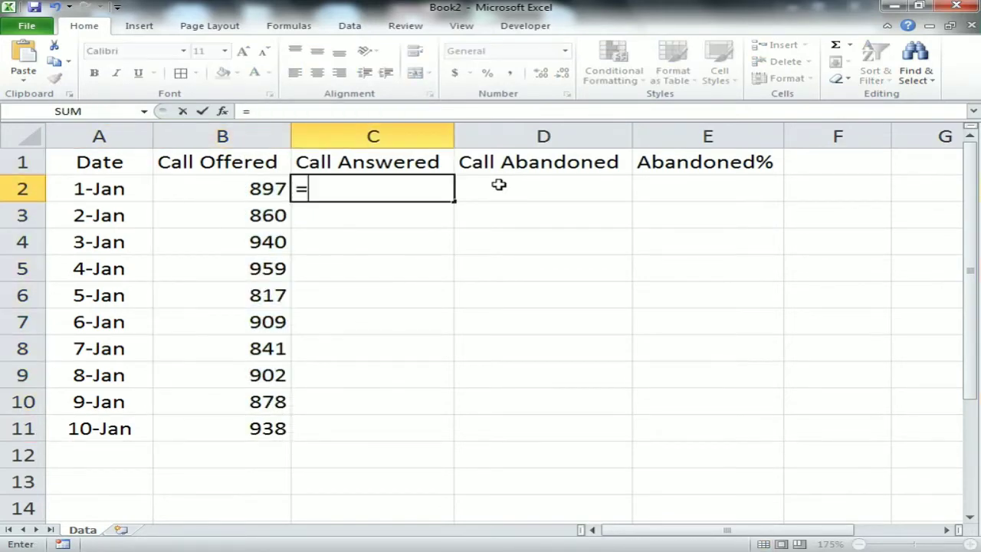
{"action": "type", "text": "ra"}
{"action": "key", "text": "Down"}
{"action": "key", "text": "Down"}
{"action": "key", "text": "Tab"}
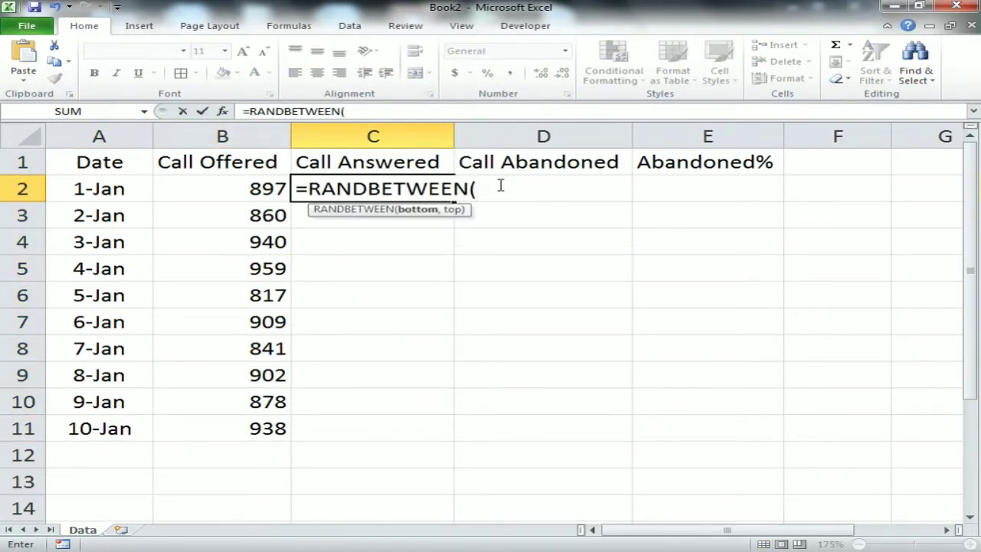
{"action": "type", "text": "600,800"}
{"action": "key", "text": "Return"}
Copy the Call Answered formula down through C11.
{"action": "key", "text": "Left"}
{"action": "key", "text": "Up"}
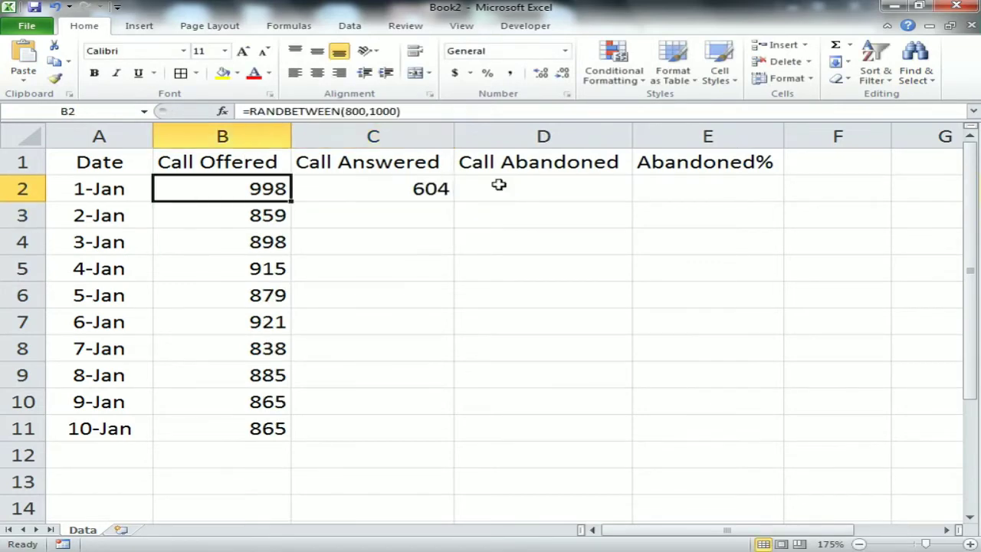
{"action": "key", "text": "ctrl+Down"}
{"action": "key", "text": "ctrl+Right"}
{"action": "key", "text": "ctrl+Left"}
{"action": "key", "text": "Right"}
{"action": "key", "text": "ctrl+shift+Up"}
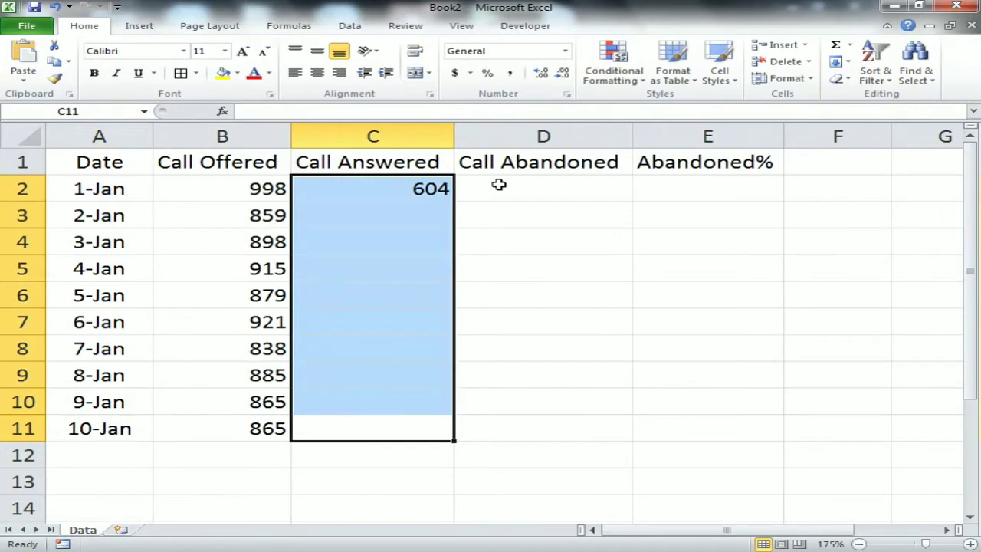
{"action": "key", "text": "ctrl+d"}
{"action": "key", "text": "ctrl+Up"}
Enter =B2-C2 in D2 for Call Abandoned.
{"action": "key", "text": "Right"}
{"action": "key", "text": "Down"}
{"action": "type", "text": "="}
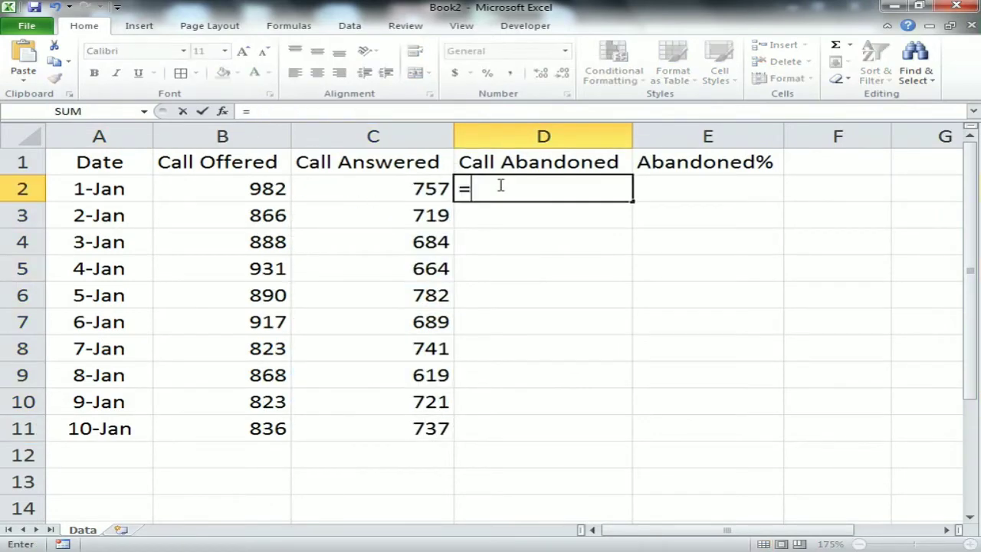
{"action": "key", "text": "Left"}
{"action": "key", "text": "Left"}
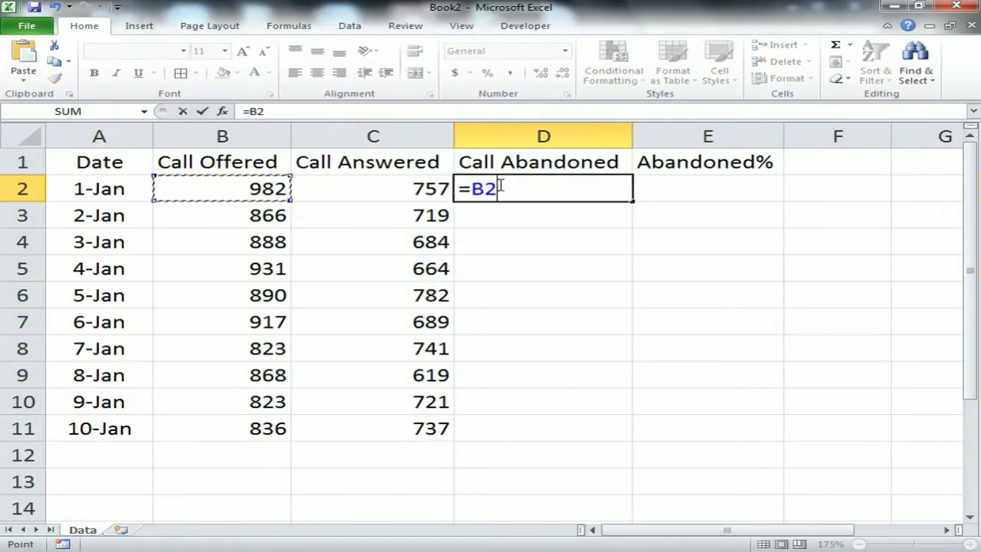
{"action": "type", "text": "-"}
{"action": "key", "text": "Left"}
{"action": "key", "text": "Return"}
Copy the Call Abandoned formula down through D11.
{"action": "key", "text": "Up"}
{"action": "key", "text": "Left"}
{"action": "key", "text": "ctrl+Down"}
{"action": "key", "text": "Right"}
{"action": "key", "text": "ctrl+shift+Up"}
{"action": "key", "text": "ctrl+d"}
{"action": "key", "text": "ctrl+Up"}
Enter =D2/B2 in E2 for Abandoned%.
{"action": "key", "text": "Right"}
{"action": "key", "text": "Down"}
{"action": "type", "text": "="}
{"action": "key", "text": "Left"}
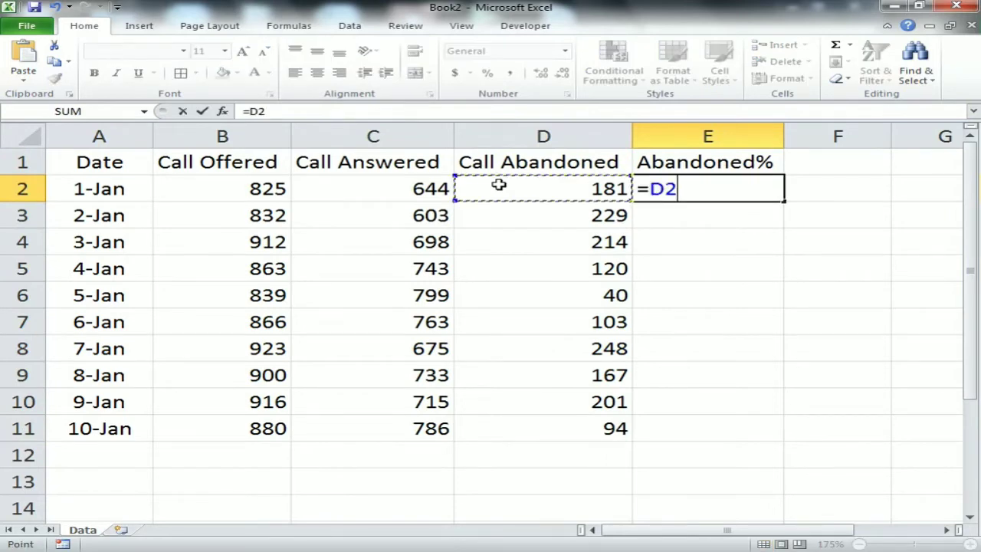
{"action": "type", "text": "/"}
{"action": "key", "text": "Left"}
Copy the Abandoned% formula down to E11 and format E2:E11 as percentages.
{"action": "key", "text": "Left"}
{"action": "key", "text": "Left"}
{"action": "key", "text": "Return"}
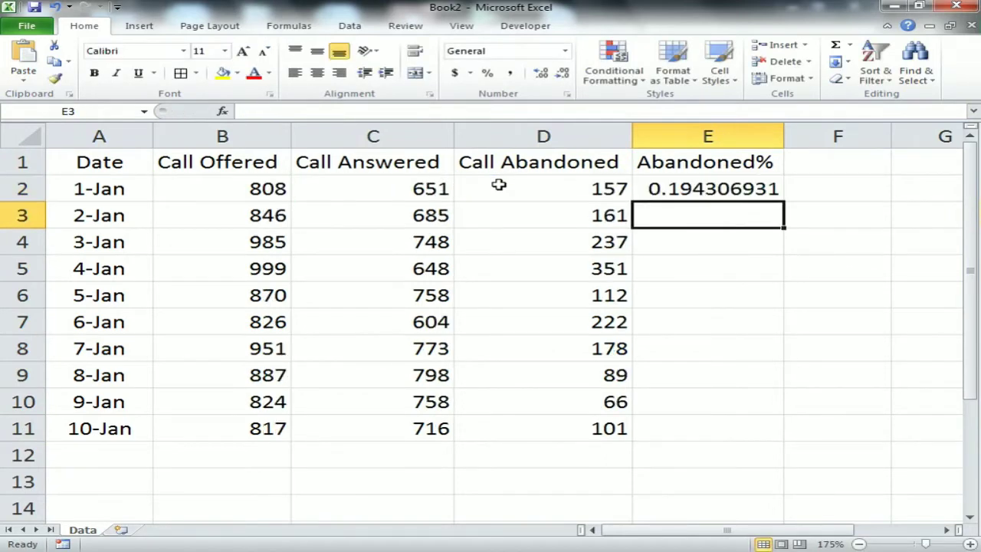
{"action": "key", "text": "Up"}
{"action": "key", "text": "Left"}
{"action": "key", "text": "ctrl+Down"}
{"action": "key", "text": "Right"}
{"action": "key", "text": "ctrl+shift+Up"}
{"action": "key", "text": "ctrl+d"}
{"action": "key", "text": "ctrl+Up"}
{"action": "key", "text": "Down"}
{"action": "key", "text": "ctrl+shift+Down"}
{"action": "key", "text": "ctrl+shift+5"}
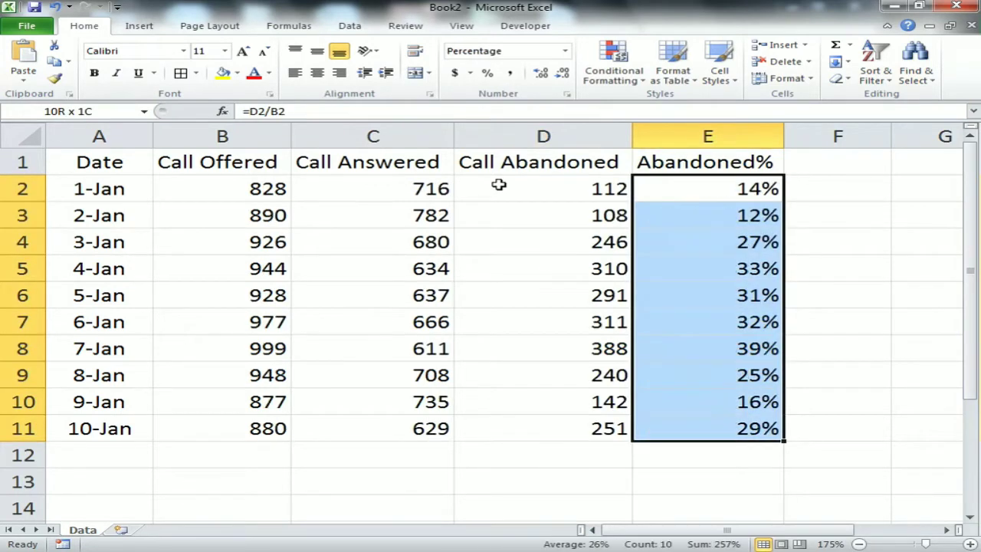
Copy the whole call table A1:E11 and bring up Paste Special.
{"action": "key", "text": "ctrl+Up"}
{"action": "key", "text": "ctrl+Left"}
{"action": "key", "text": "ctrl+a"}
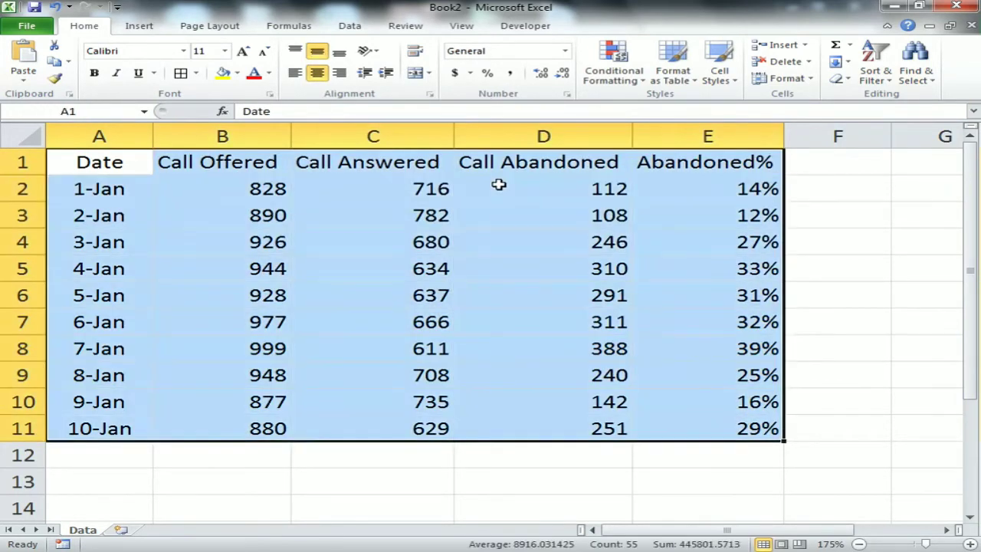
{"action": "key", "text": "ctrl+c"}
{"action": "key", "text": "alt+e"}
Paste the A1:E11 call table back as values only and clear the copy marquee.
{"action": "key", "text": "s"}
{"action": "key", "text": "v"}
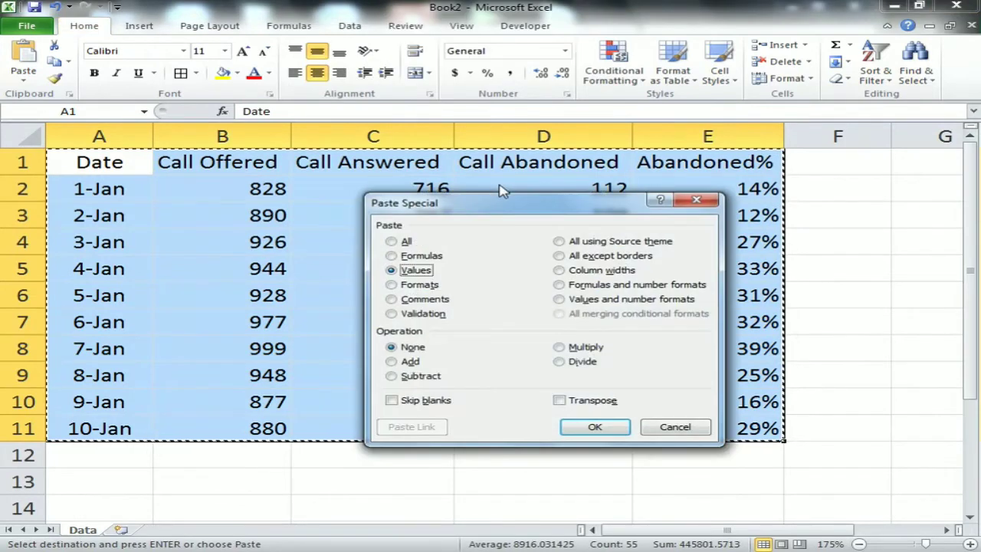
{"action": "key", "text": "Return"}
{"action": "key", "text": "Down"}
{"action": "key", "text": "Escape"}
{"action": "key", "text": "Up"}
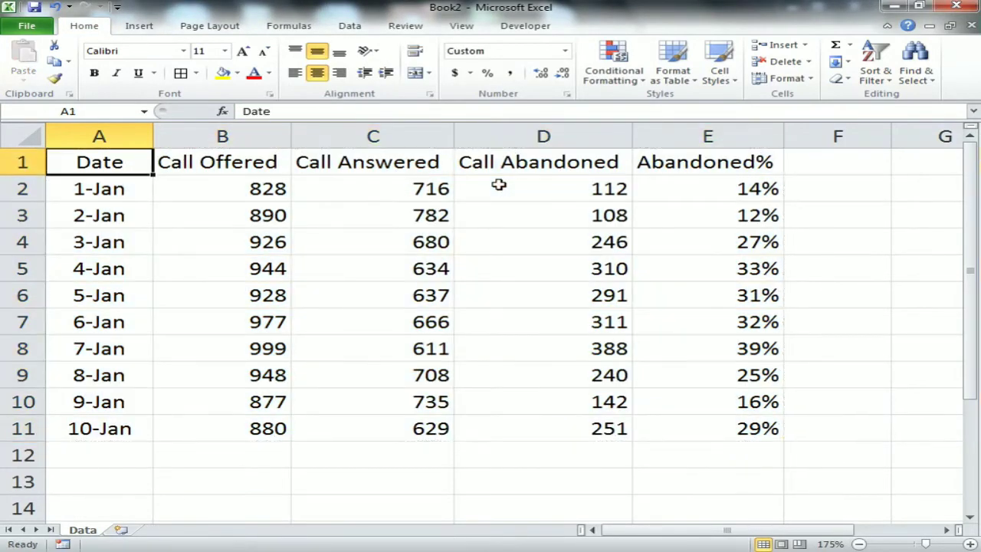
{"action": "key", "text": "Right"}
{"action": "key", "text": "Right"}
{"action": "key", "text": "Right"}
{"action": "key", "text": "Right"}
{"action": "key", "text": "Right"}
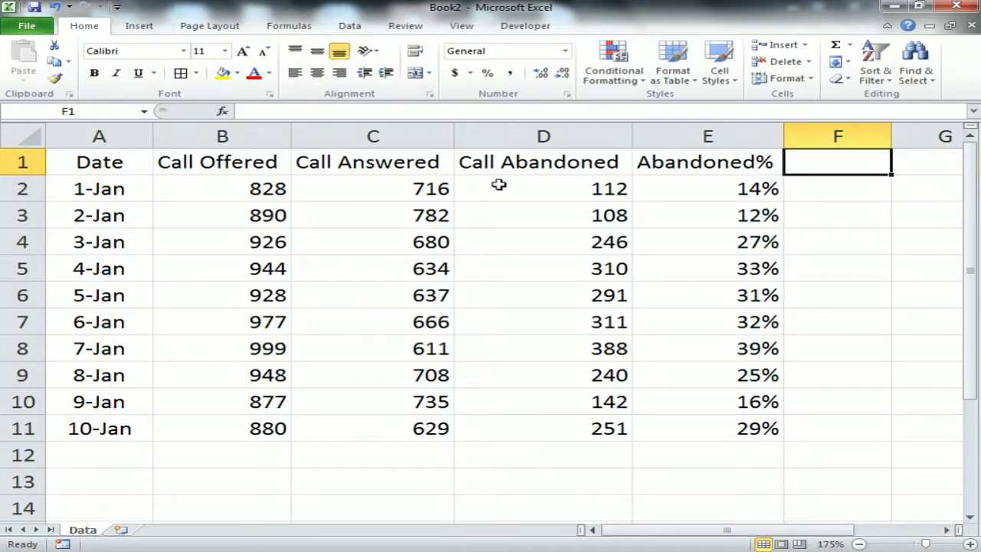
{"action": "key", "text": "Left"}
{"action": "key", "text": "Left"}
{"action": "key", "text": "Left"}
{"action": "key", "text": "Left"}
{"action": "key", "text": "Left"}
{"action": "key", "text": "Right"}
{"action": "key", "text": "Right"}
{"action": "key", "text": "Right"}
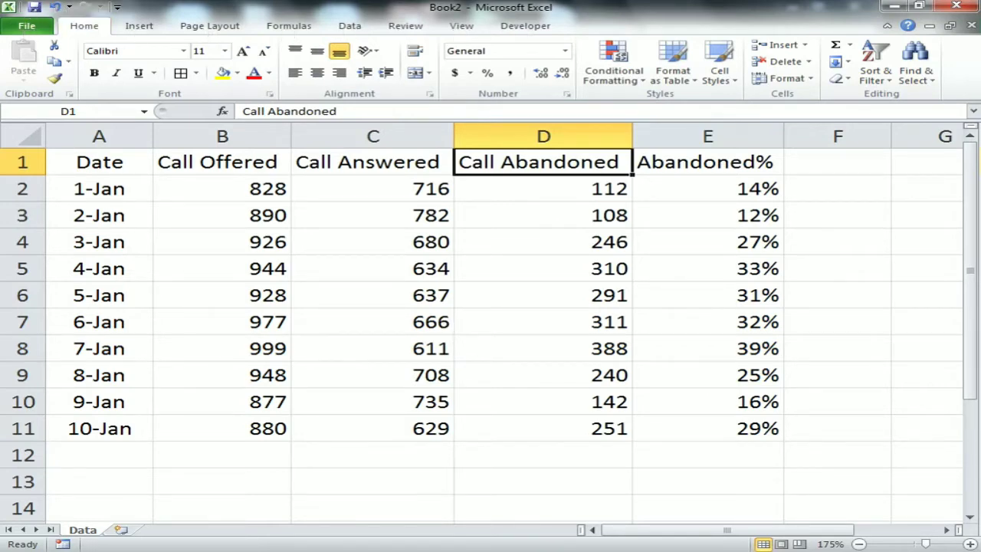
Insert a new blank worksheet next to Data and name it Graph.
{"action": "right_click", "coordinate": [73, 534]}
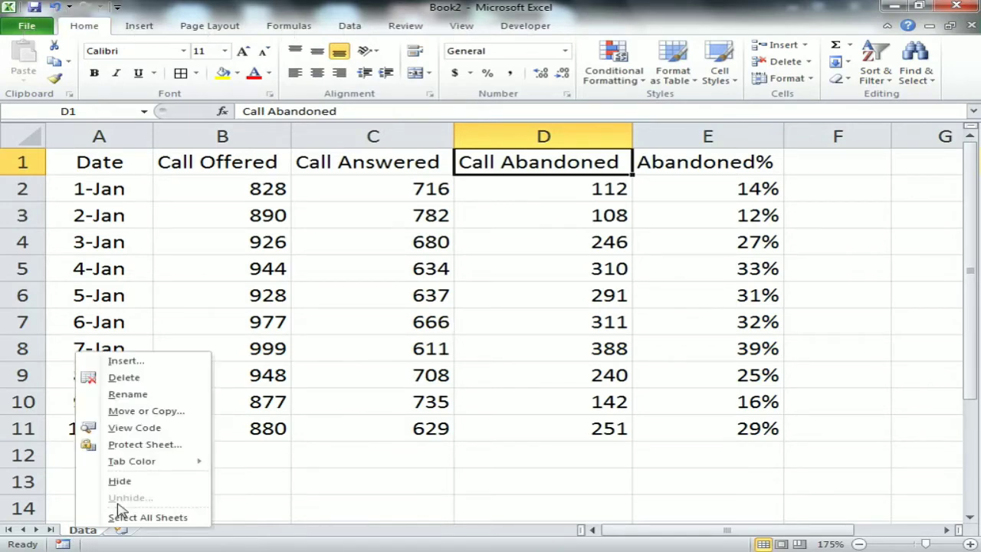
{"action": "left_click", "coordinate": [160, 362]}
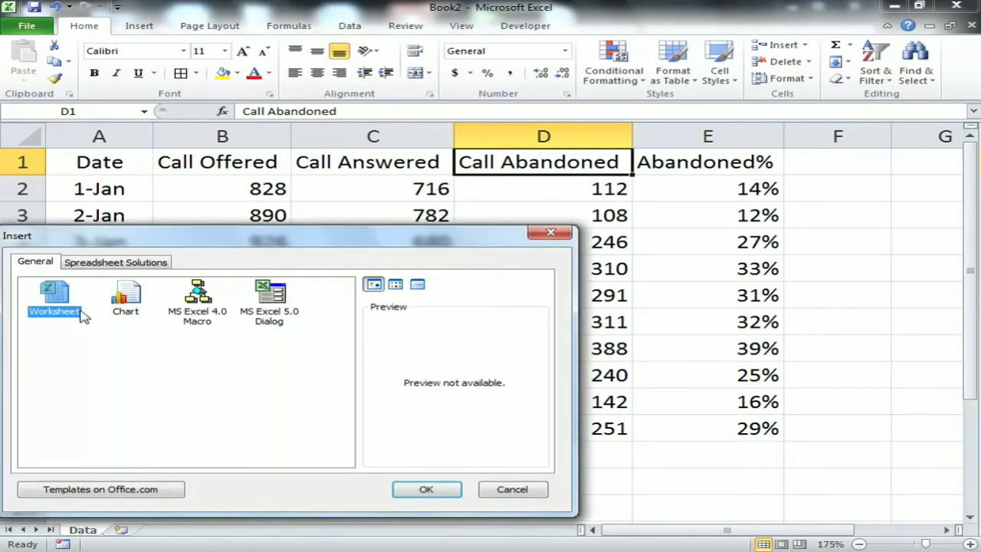
{"action": "left_click", "coordinate": [450, 488]}
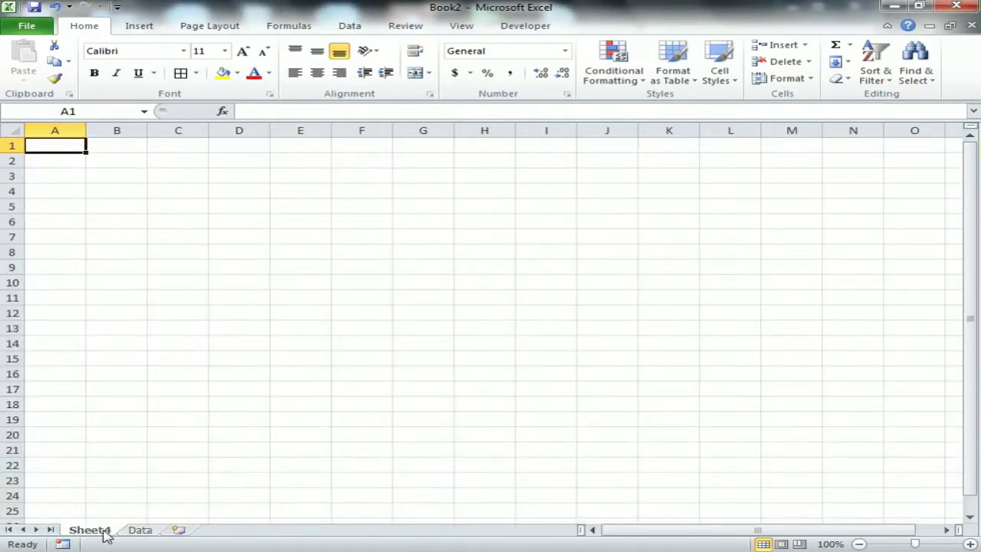
{"action": "double_click", "coordinate": [104, 533]}
{"action": "type", "text": "Graph"}
{"action": "key", "text": "Return"}
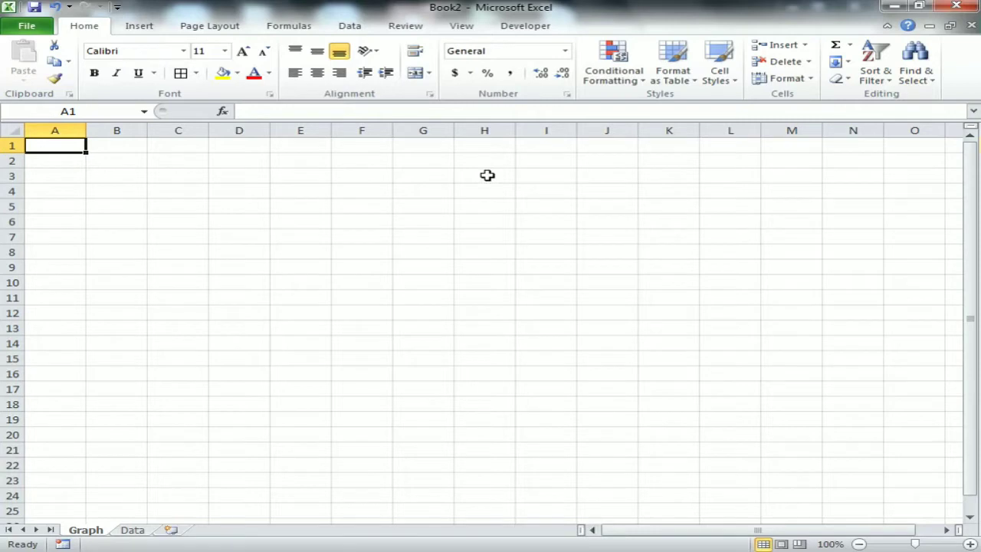
With cell E5 selected, bring up the Developer tab's list of form controls.
{"action": "left_click", "coordinate": [296, 202]}
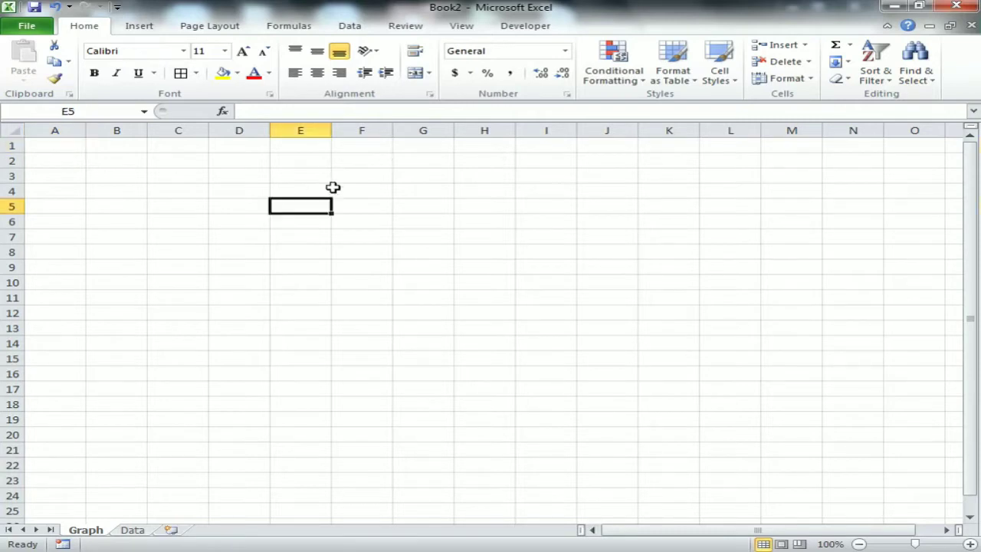
{"action": "left_click", "coordinate": [529, 26]}
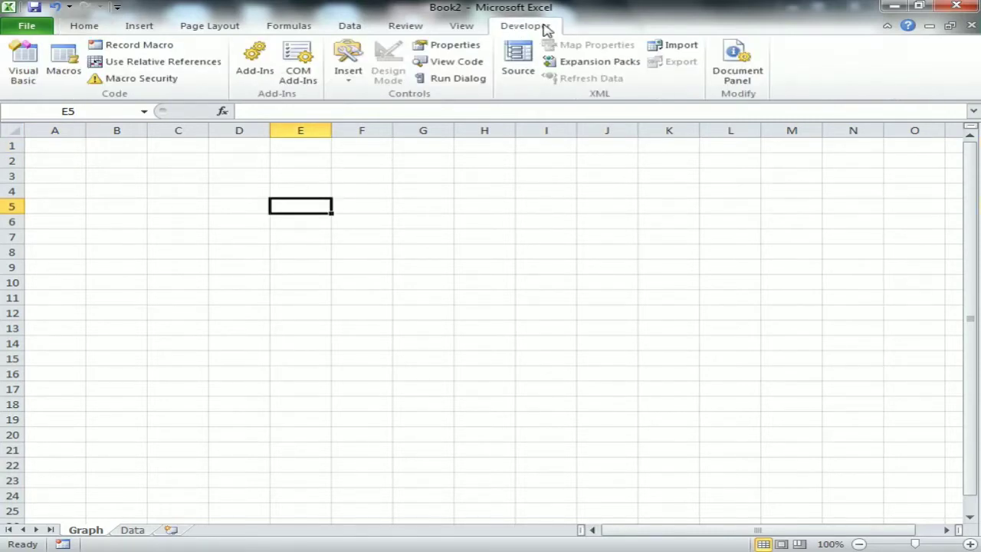
{"action": "left_click", "coordinate": [351, 76]}
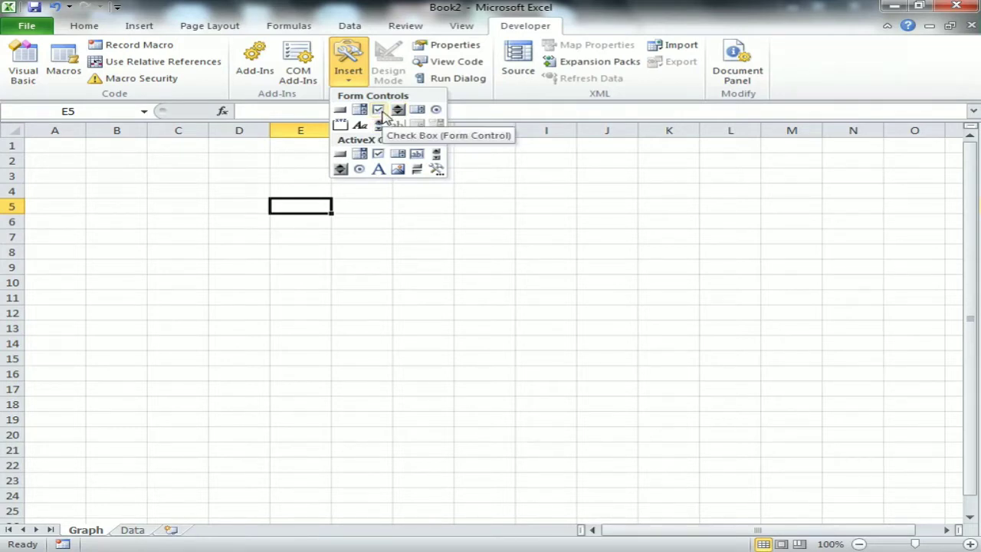
Draw a checkbox at D6, label it Call Offered, and make it narrower.
{"action": "left_click", "coordinate": [378, 109]}
{"action": "left_click_drag", "start_coordinate": [228, 214], "coordinate": [355, 231]}
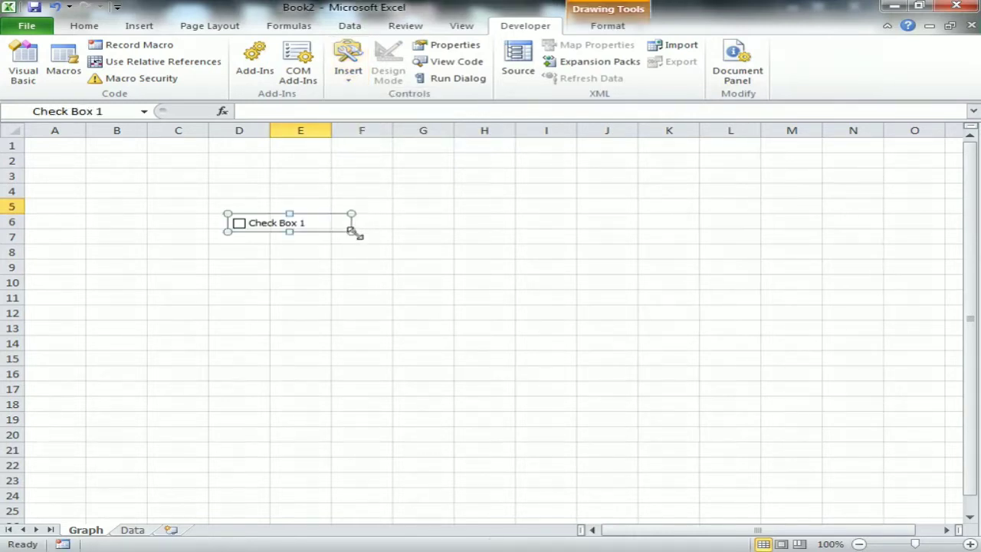
{"action": "left_click", "coordinate": [290, 223]}
{"action": "key", "text": "ctrl+a"}
{"action": "key", "text": "Delete"}
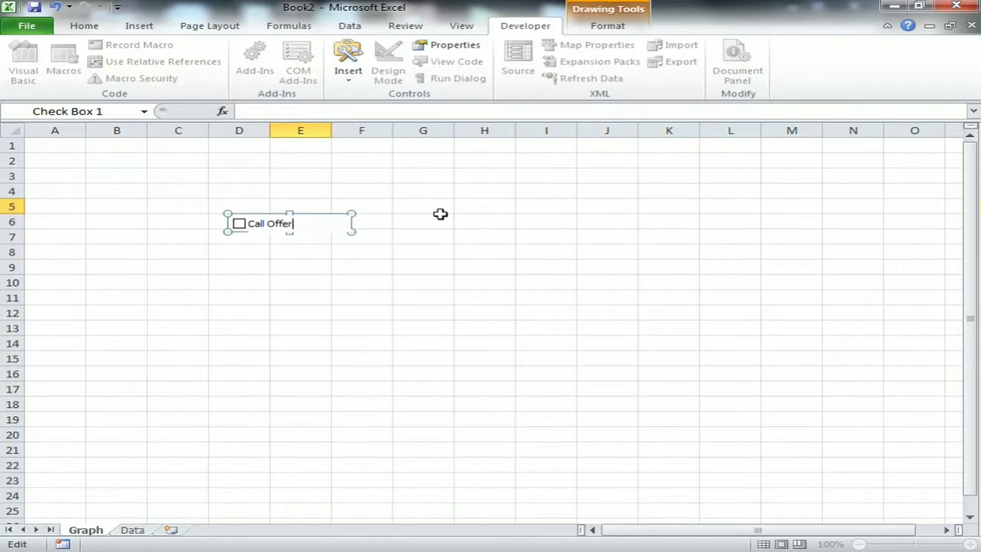
{"action": "left_click", "coordinate": [506, 253]}
{"action": "right_click", "coordinate": [311, 229]}
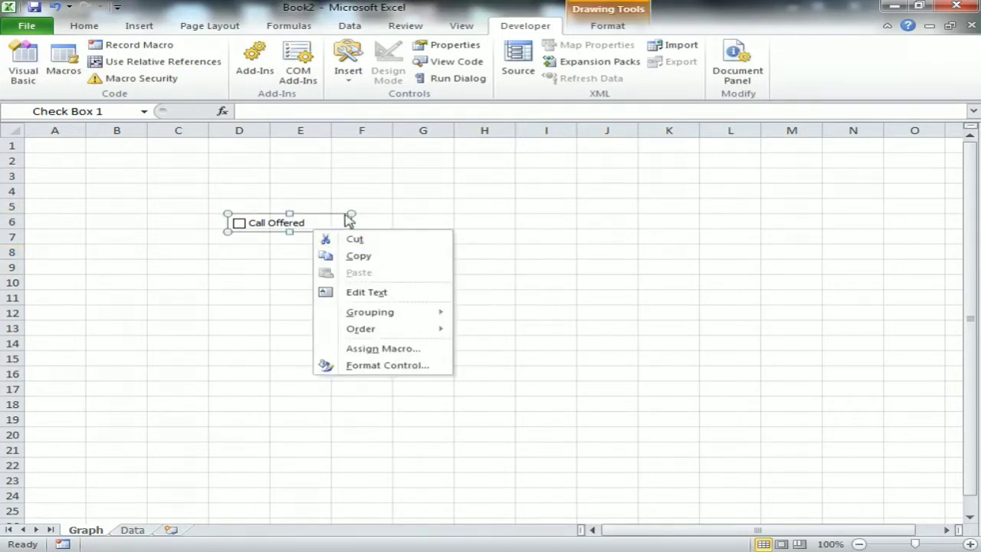
{"action": "left_click", "coordinate": [350, 221]}
{"action": "left_click_drag", "start_coordinate": [327, 231], "coordinate": [316, 232]}
{"action": "right_click", "coordinate": [301, 235]}
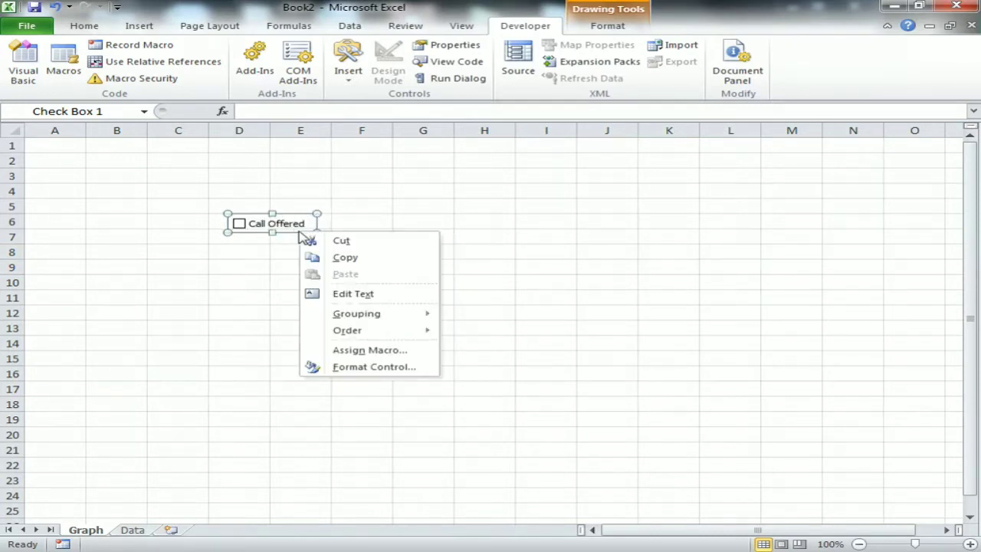
{"action": "key", "text": "Escape"}
Copy the checkbox to F6 and relabel the copy Call Answered.
{"action": "key", "text": "ctrl+c"}
{"action": "left_click", "coordinate": [355, 217]}
{"action": "key", "text": "ctrl+v"}
{"action": "left_click", "coordinate": [376, 224]}
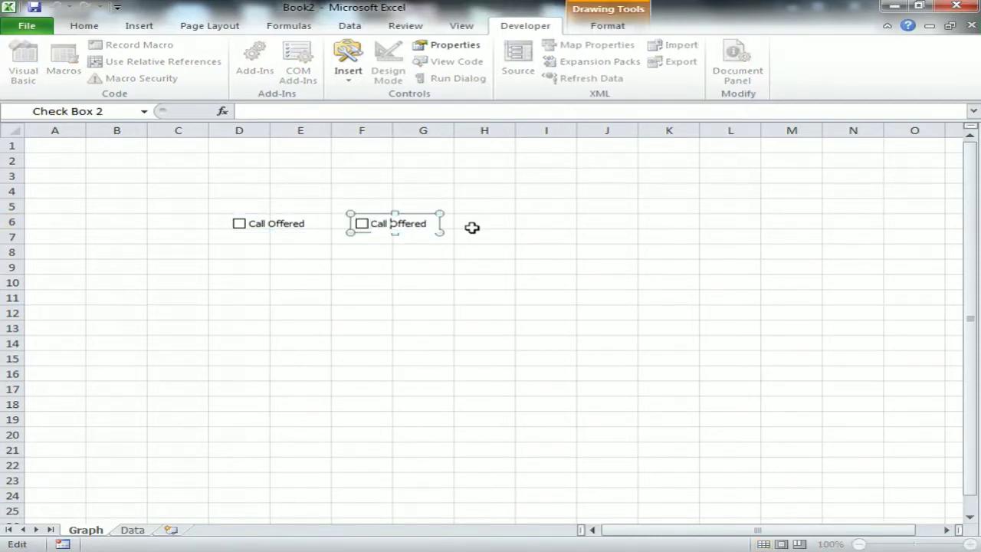
{"action": "key", "text": "shift+End"}
{"action": "key", "text": "Delete"}
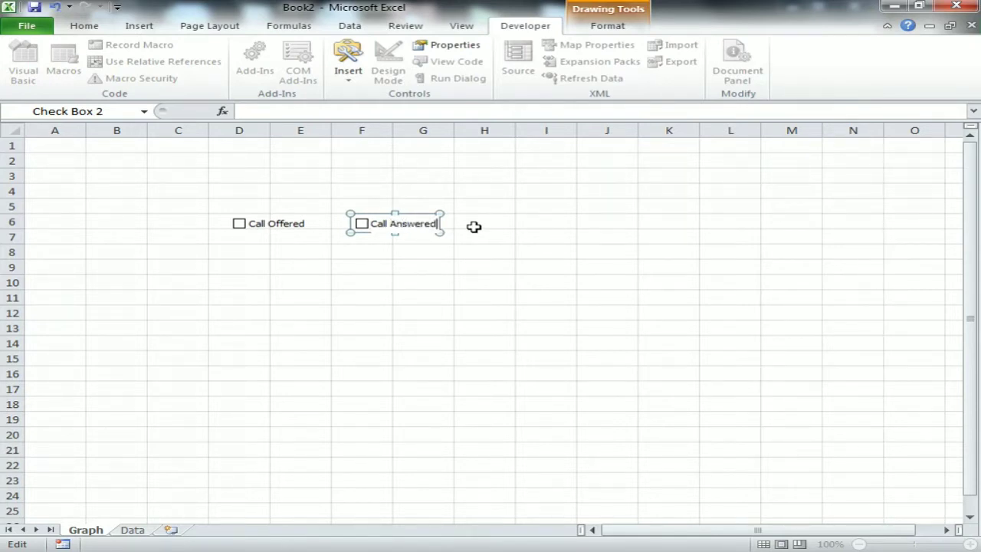
{"action": "left_click", "coordinate": [474, 226]}
{"action": "right_click", "coordinate": [426, 234]}
{"action": "key", "text": "Escape"}
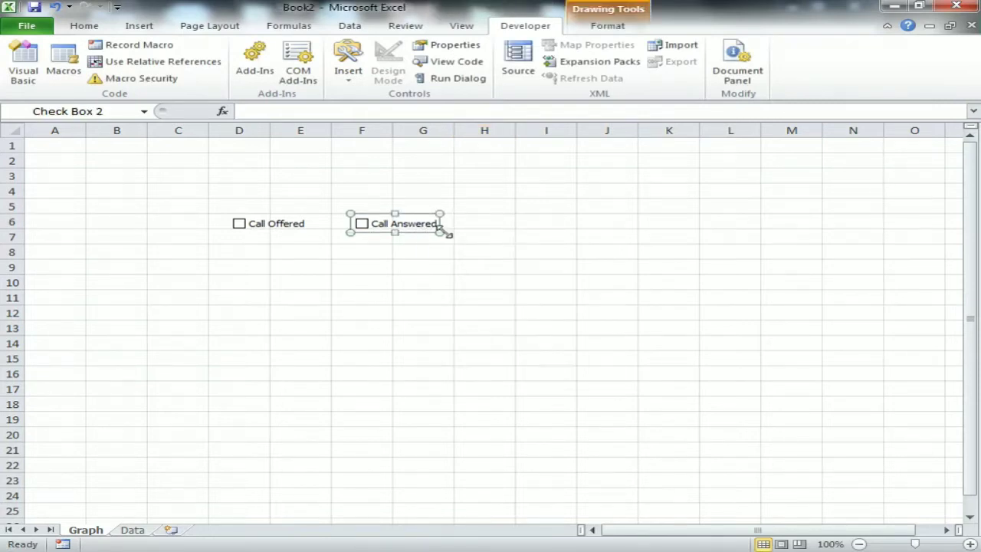
Duplicate the checkbox into column H and relabel it Call Abandoned%.
{"action": "key", "text": "ctrl+d"}
{"action": "left_click_drag", "start_coordinate": [441, 247], "coordinate": [520, 227]}
{"action": "left_click", "coordinate": [499, 224]}
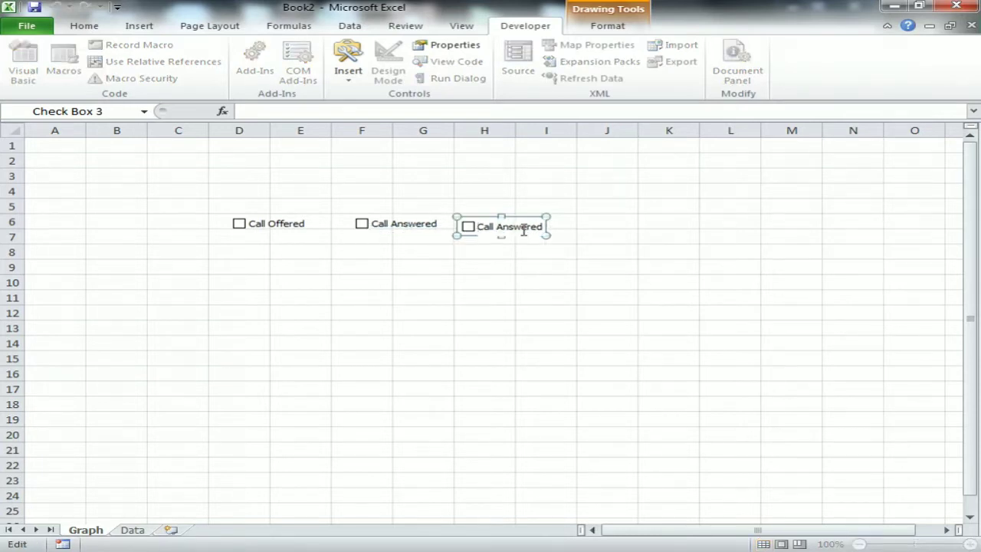
{"action": "key", "text": "shift+End"}
{"action": "key", "text": "BackSpace"}
{"action": "type", "text": "bandoned"}
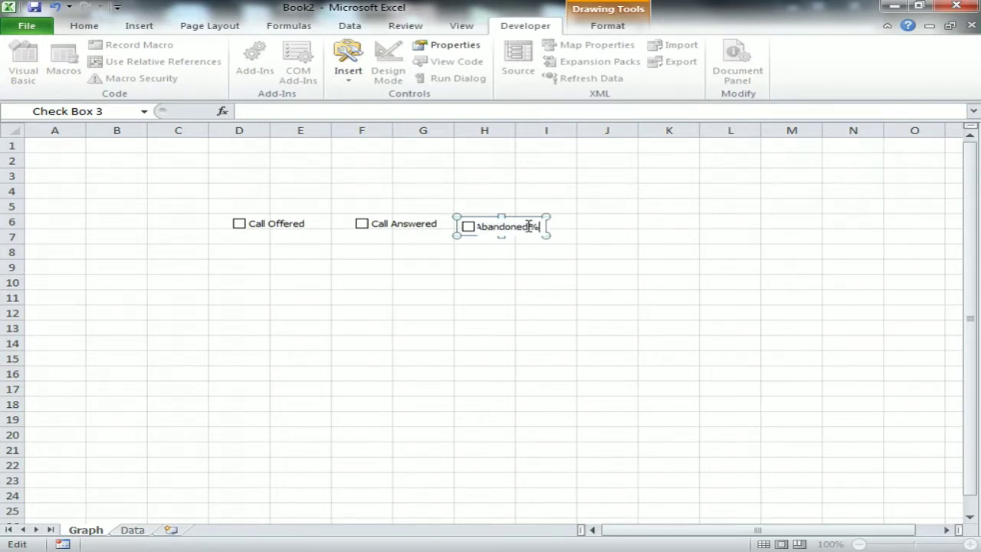
{"action": "left_click", "coordinate": [594, 249]}
{"action": "right_click", "coordinate": [543, 236]}
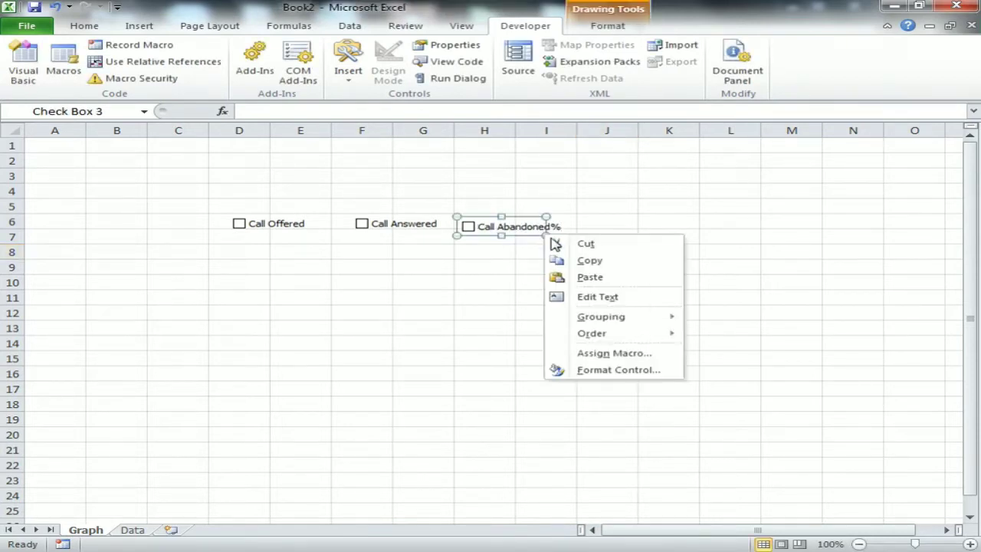
{"action": "key", "text": "Escape"}
{"action": "left_click", "coordinate": [559, 248]}
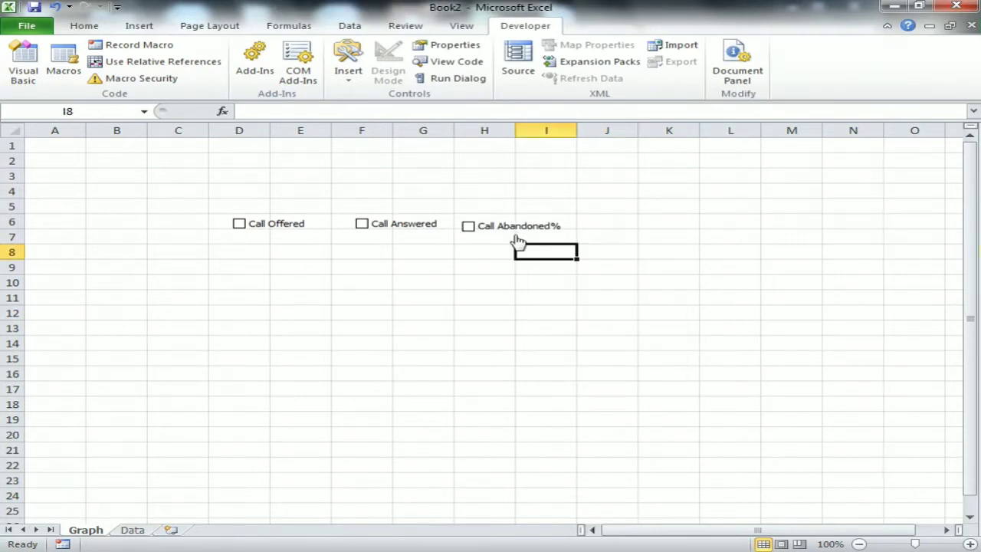
Select all three checkboxes together and drag them up to rows 1–2.
{"action": "right_click", "coordinate": [479, 228]}
{"action": "left_click", "coordinate": [434, 233], "text": "ctrl"}
{"action": "left_click", "coordinate": [284, 233], "text": "ctrl"}
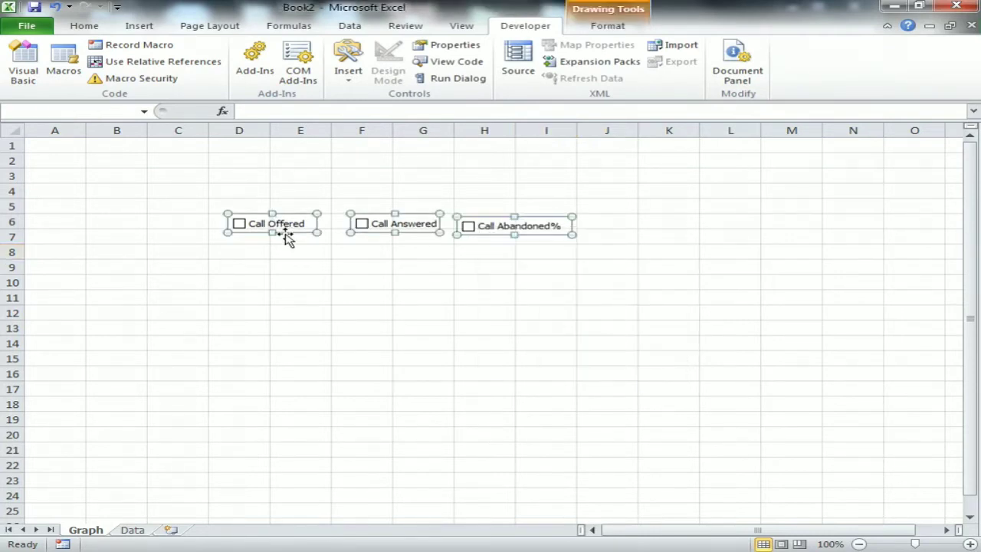
{"action": "left_click_drag", "start_coordinate": [290, 233], "coordinate": [338, 182]}
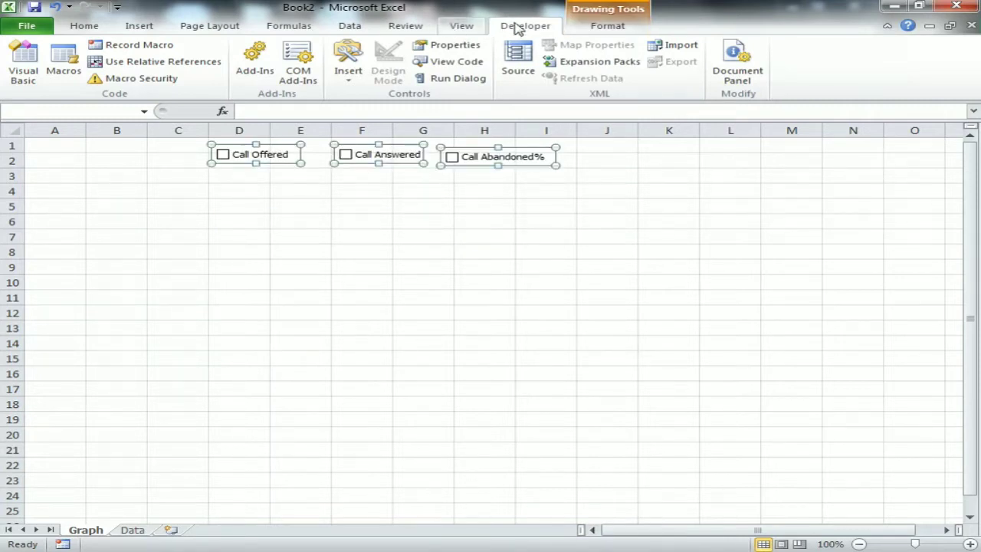
Top-align and horizontally distribute the three checkboxes, then turn off the Graph sheet gridlines.
{"action": "left_click", "coordinate": [608, 26]}
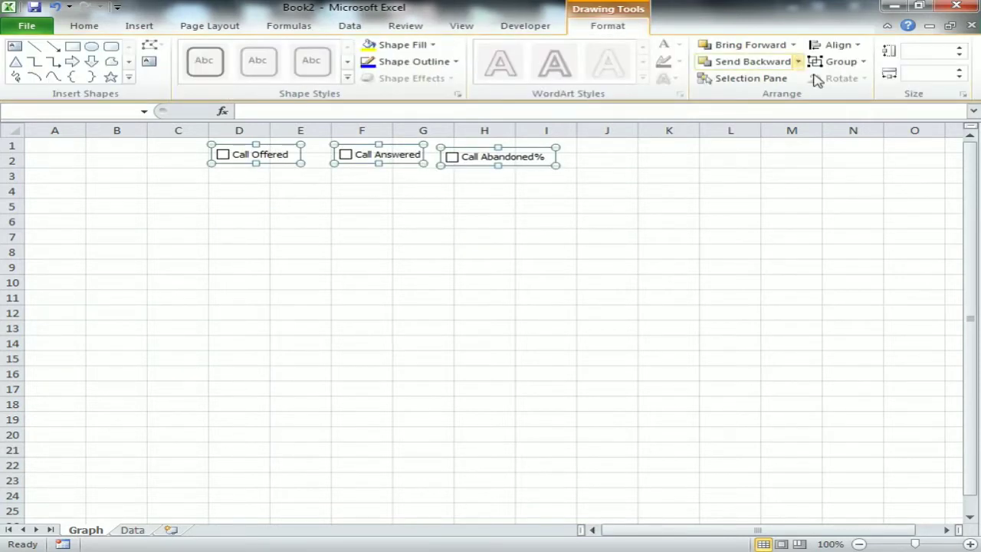
{"action": "left_click", "coordinate": [852, 44]}
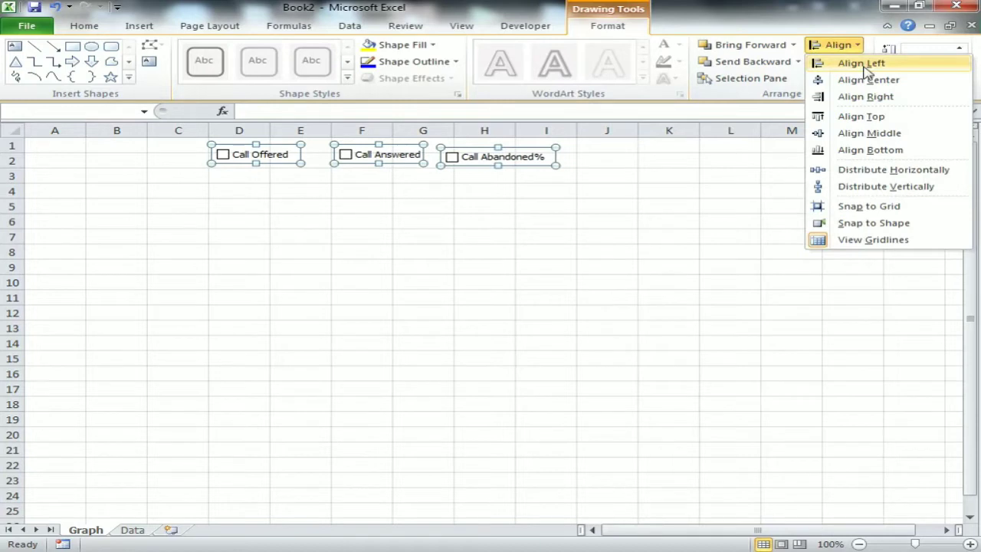
{"action": "left_click", "coordinate": [865, 116]}
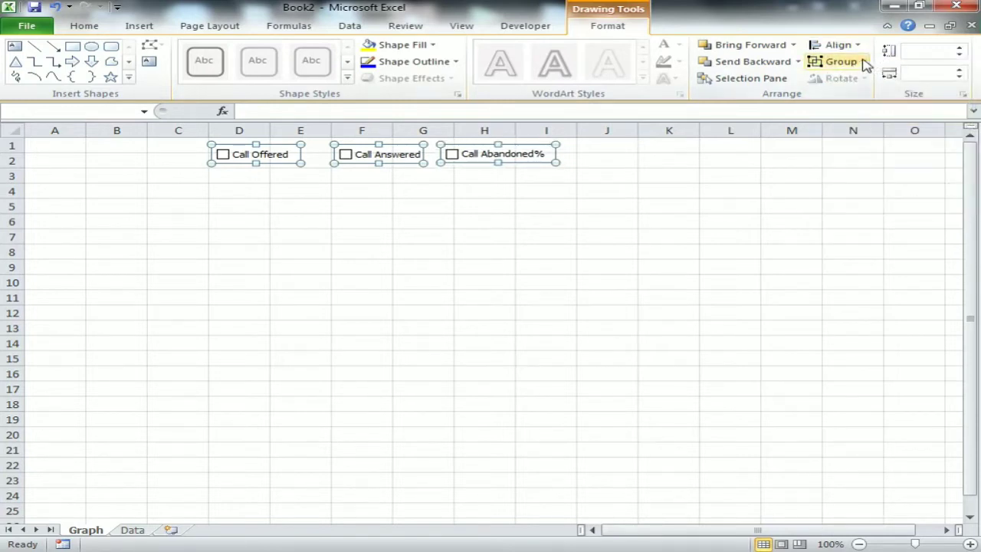
{"action": "left_click", "coordinate": [512, 159]}
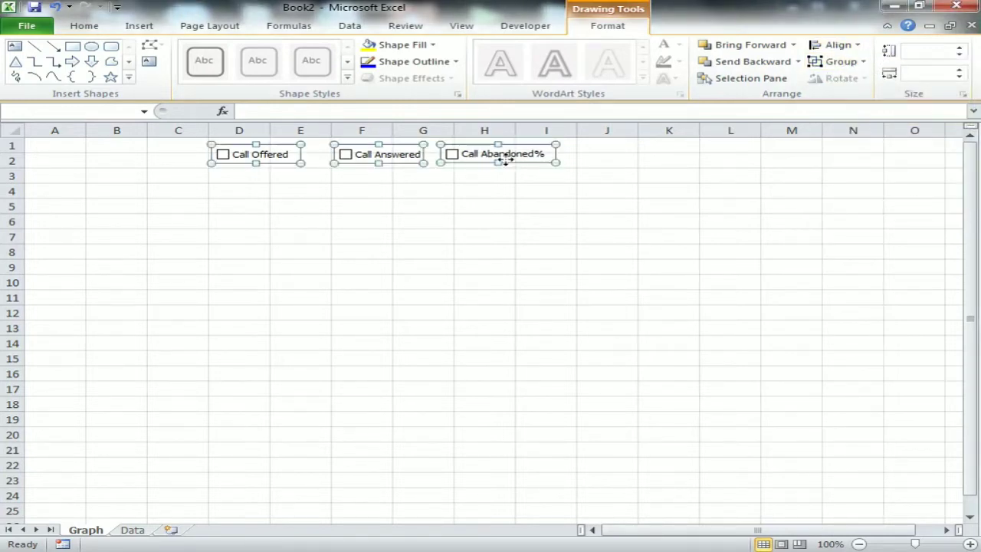
{"action": "left_click", "coordinate": [852, 45]}
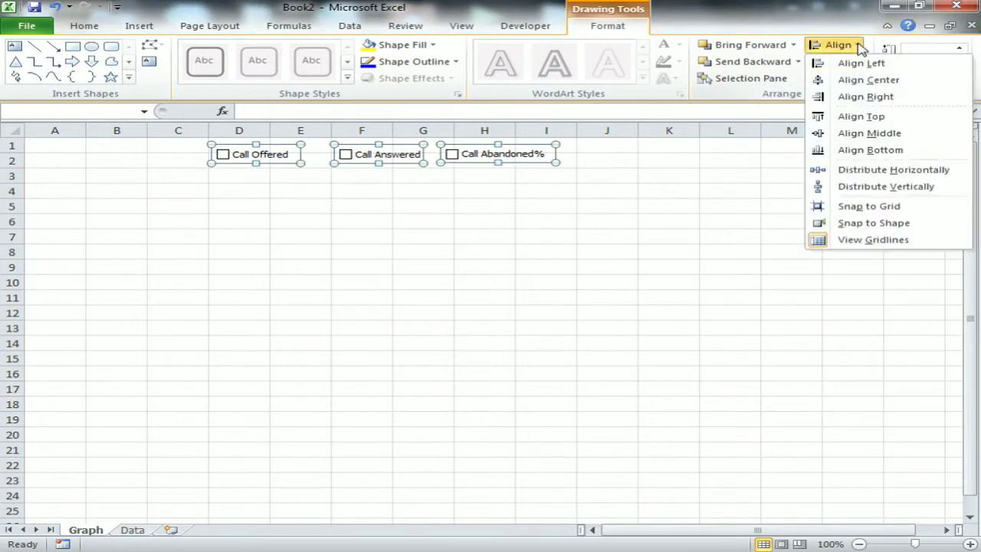
{"action": "left_click", "coordinate": [923, 175]}
{"action": "left_click", "coordinate": [667, 221]}
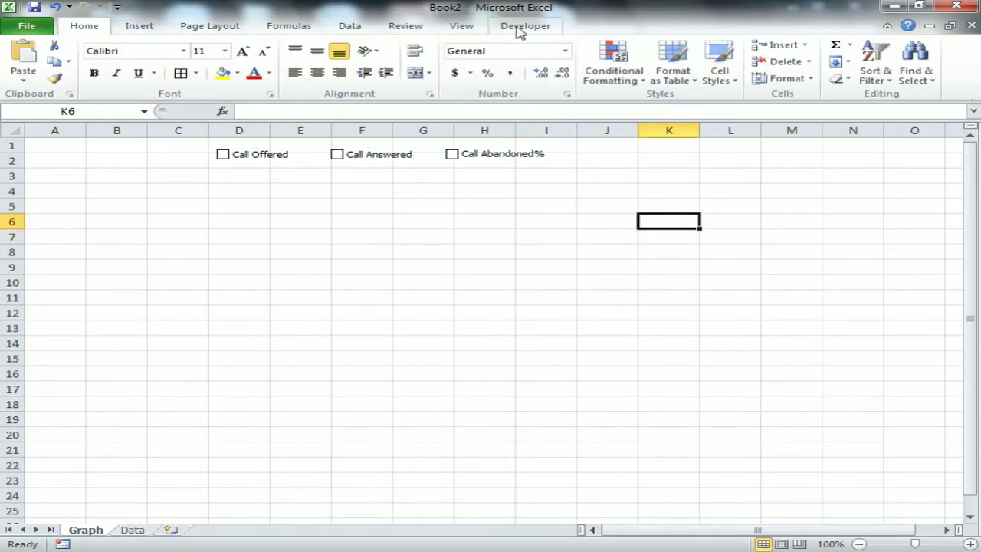
{"action": "left_click", "coordinate": [468, 27]}
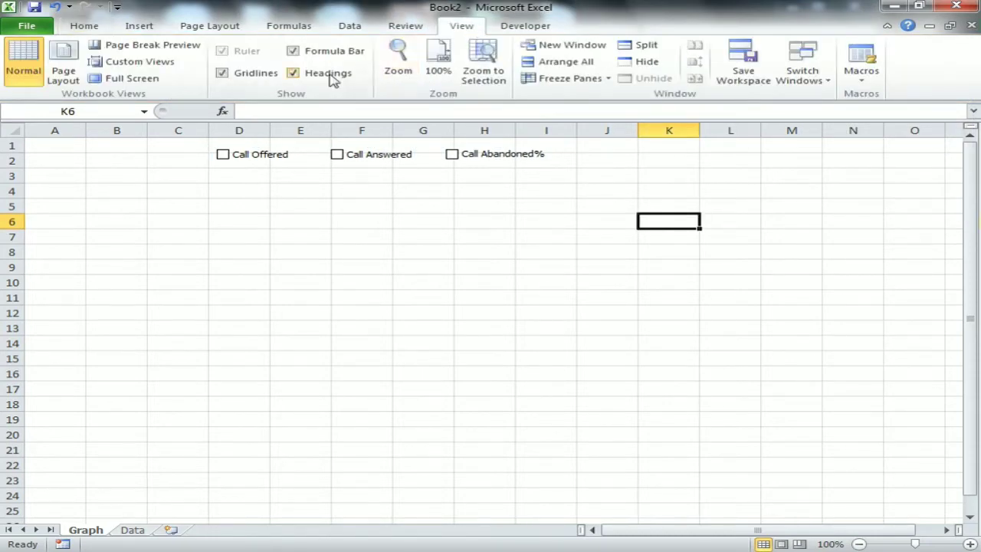
{"action": "left_click", "coordinate": [253, 77]}
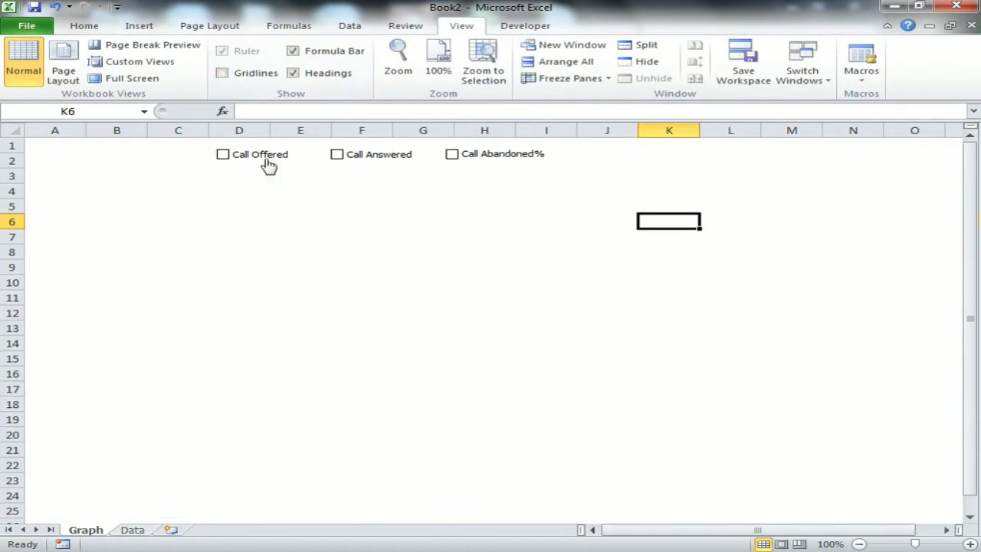
Link the Call Offered checkbox to cell Data!$G$1.
{"action": "right_click", "coordinate": [265, 158]}
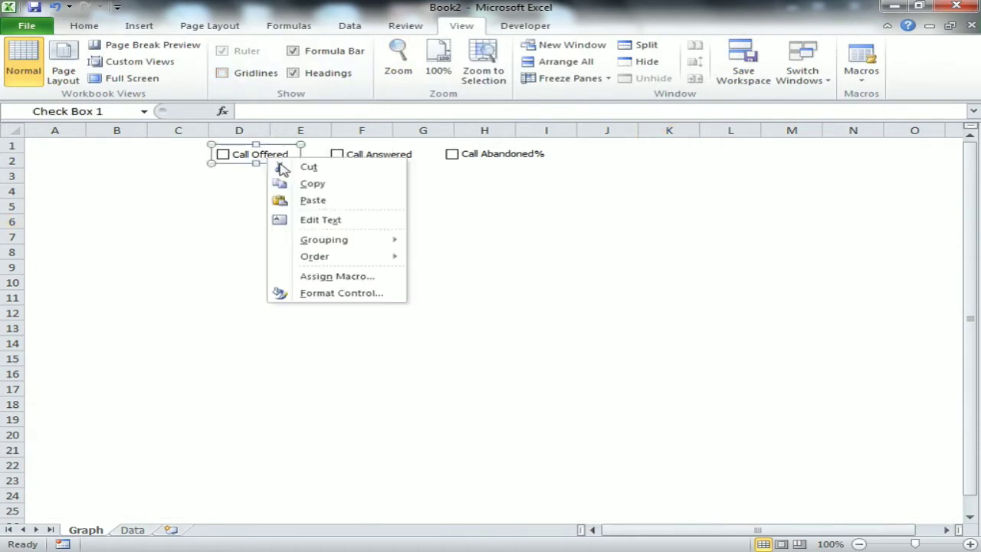
{"action": "left_click", "coordinate": [357, 294]}
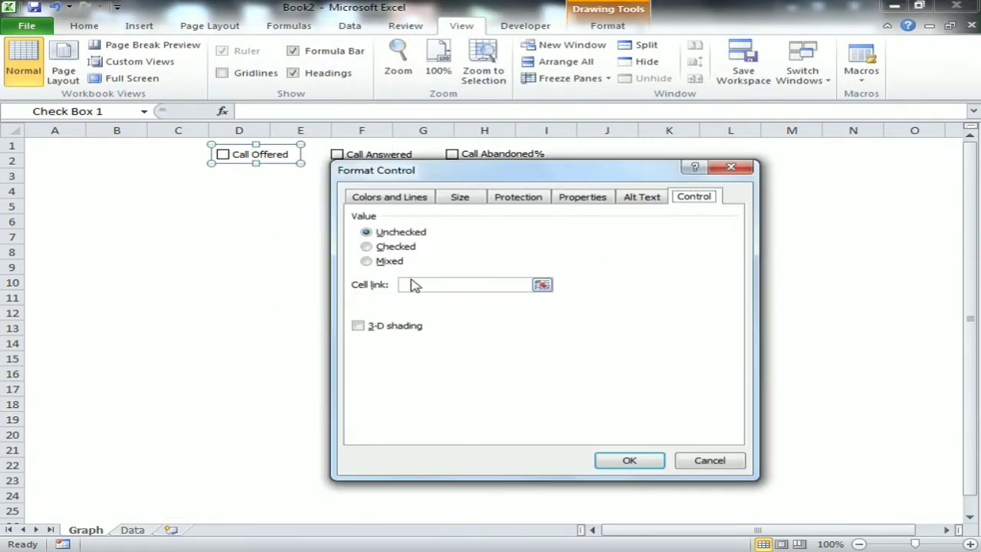
{"action": "left_click", "coordinate": [420, 284]}
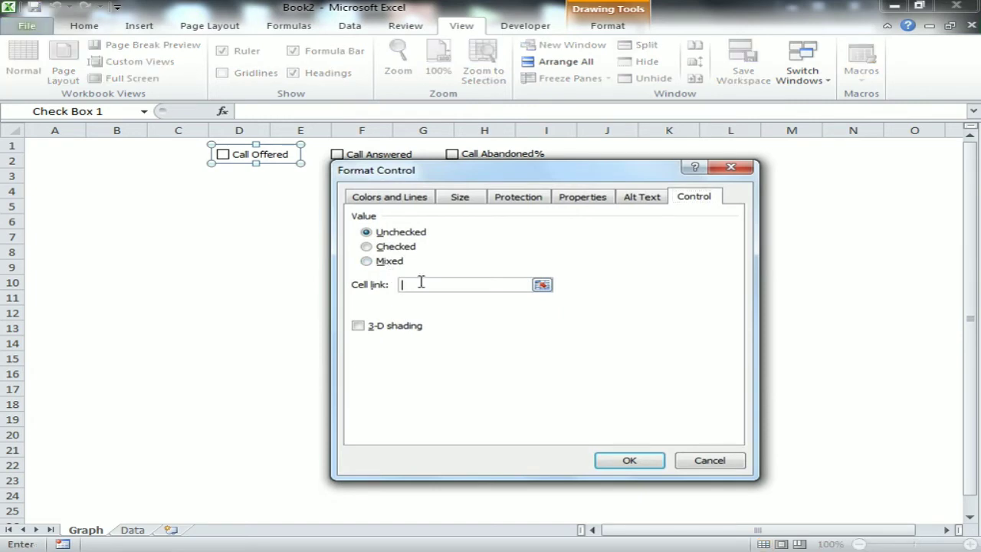
{"action": "left_click", "coordinate": [139, 533]}
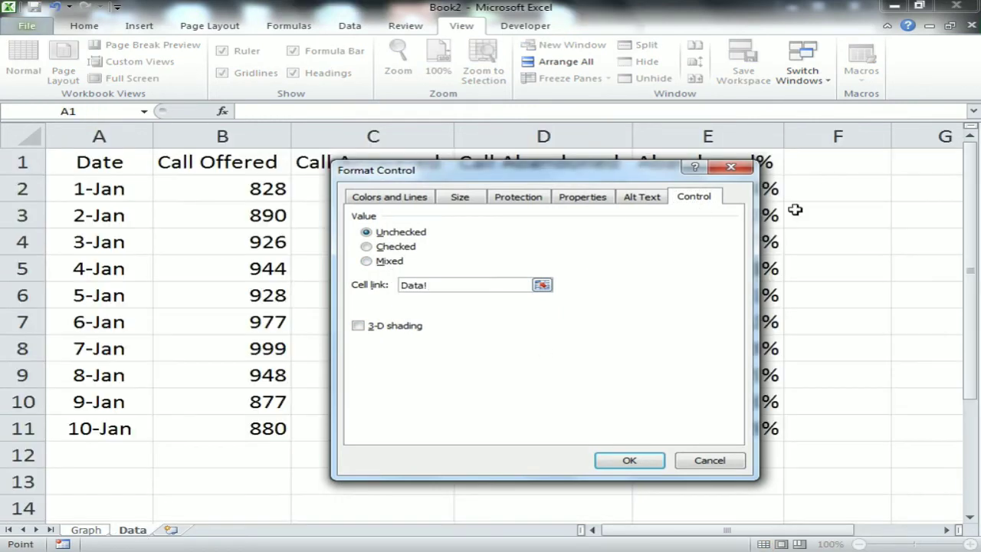
{"action": "left_click", "coordinate": [947, 530]}
{"action": "left_click", "coordinate": [947, 529]}
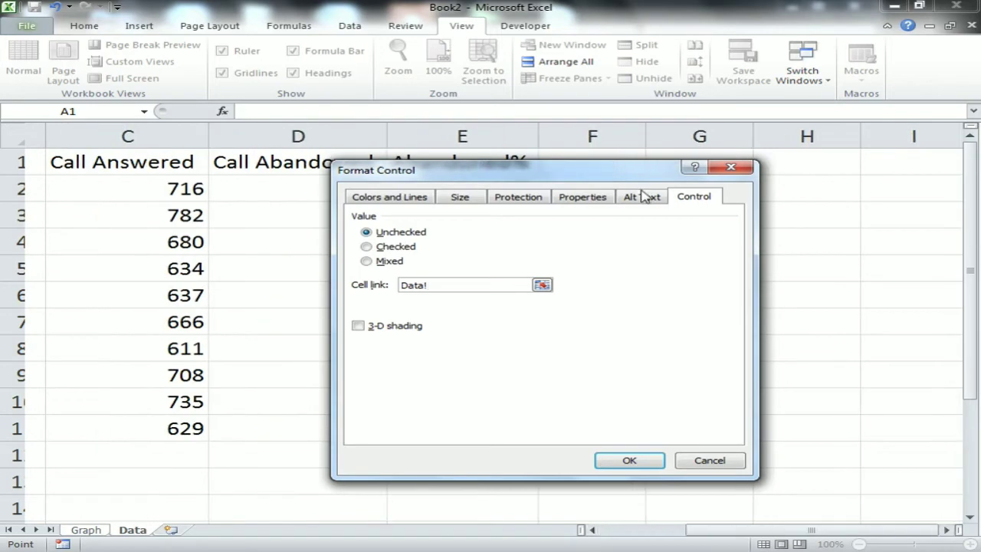
{"action": "left_click_drag", "start_coordinate": [591, 172], "coordinate": [458, 240]}
{"action": "left_click", "coordinate": [692, 168]}
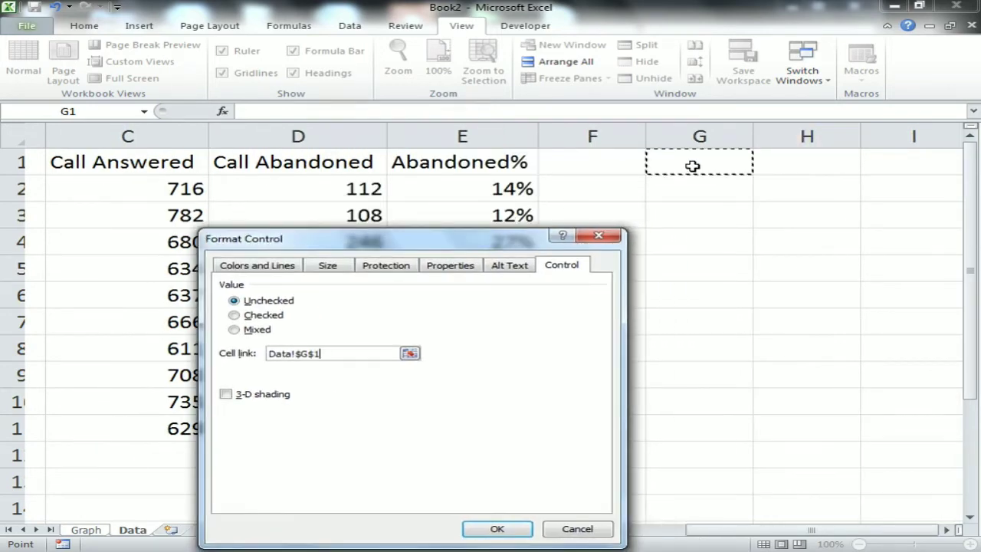
{"action": "left_click", "coordinate": [497, 528]}
Link the Call Answered checkbox to cell Data!$G$2.
{"action": "right_click", "coordinate": [404, 159]}
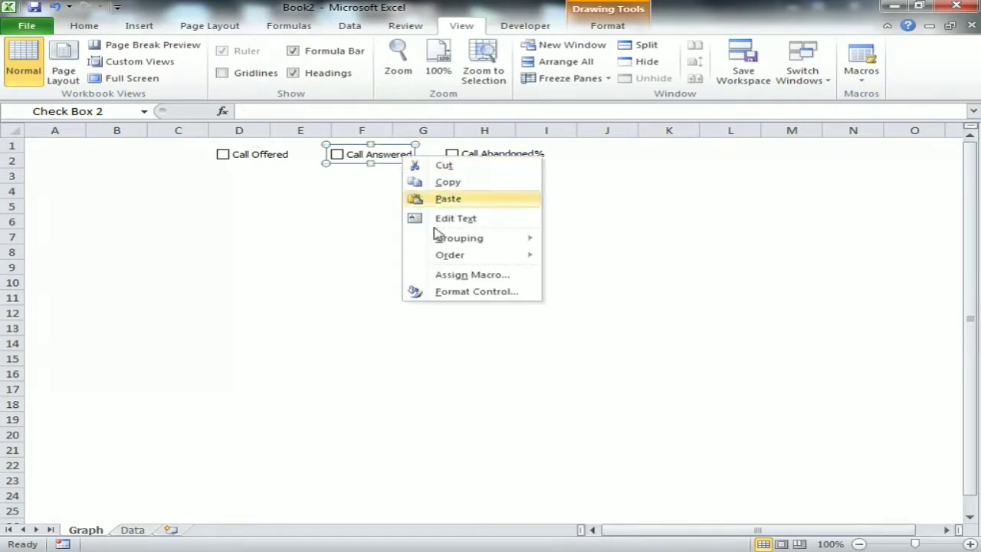
{"action": "left_click", "coordinate": [491, 292]}
{"action": "left_click", "coordinate": [351, 353]}
{"action": "left_click", "coordinate": [126, 530]}
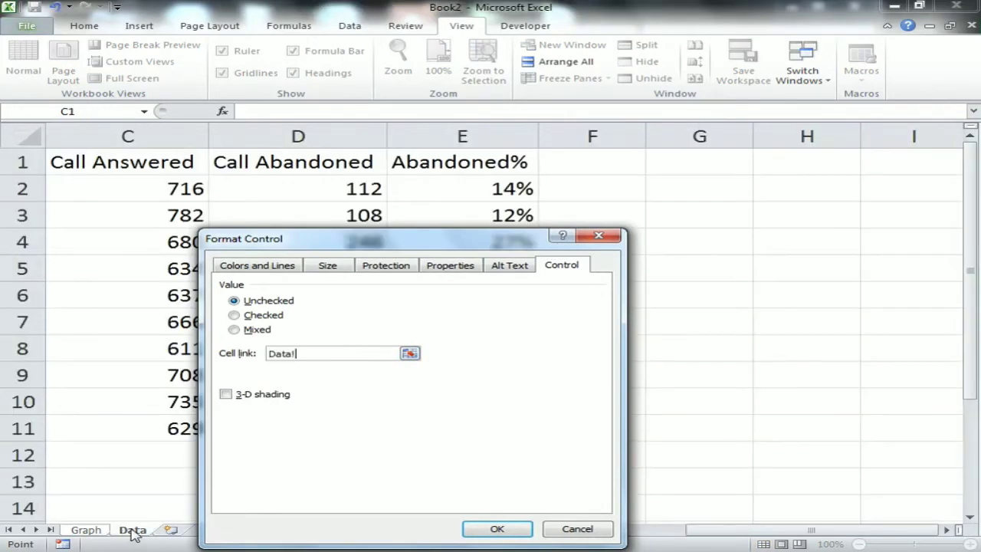
{"action": "left_click", "coordinate": [720, 191]}
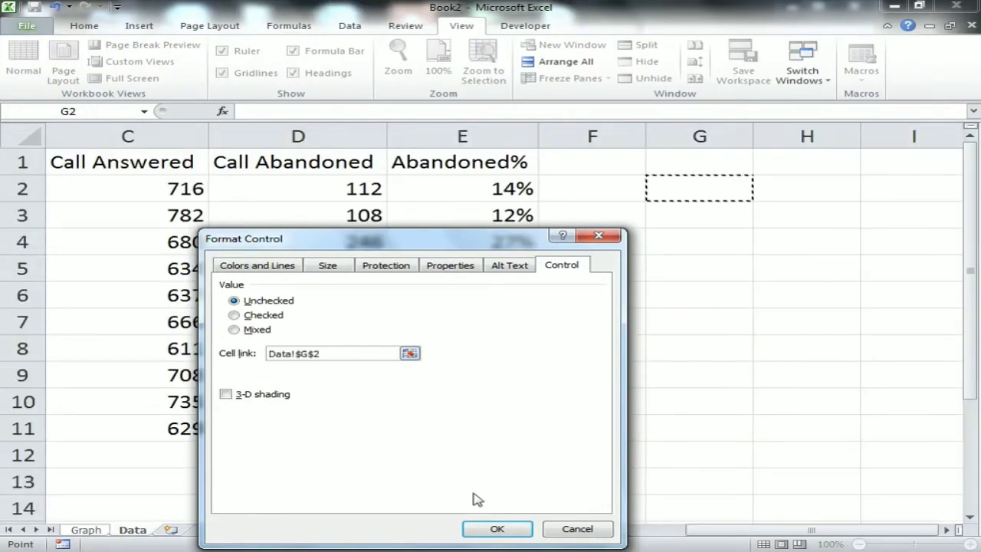
{"action": "left_click", "coordinate": [497, 529]}
Link the Call Abandoned% checkbox to cell Data!$G$3.
{"action": "right_click", "coordinate": [503, 161]}
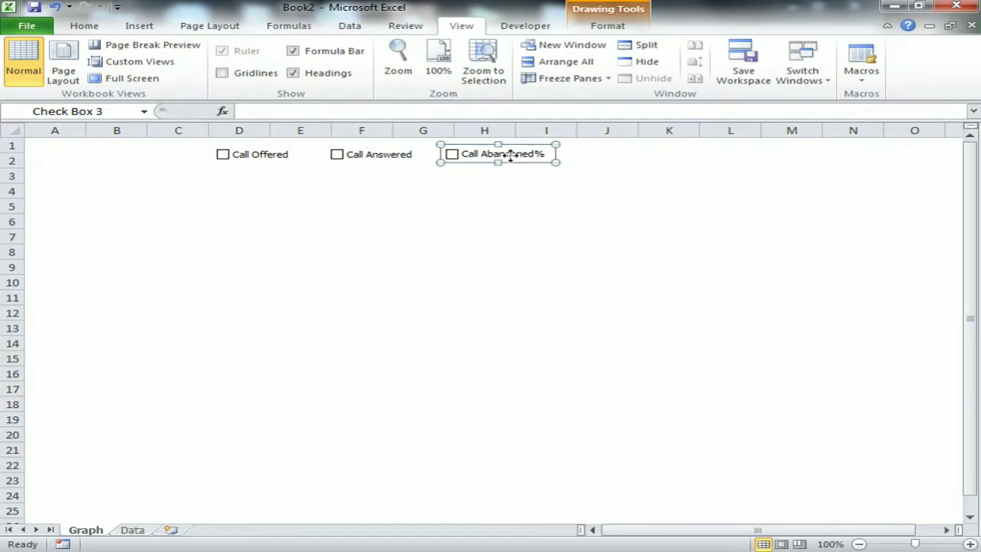
{"action": "left_click", "coordinate": [589, 294]}
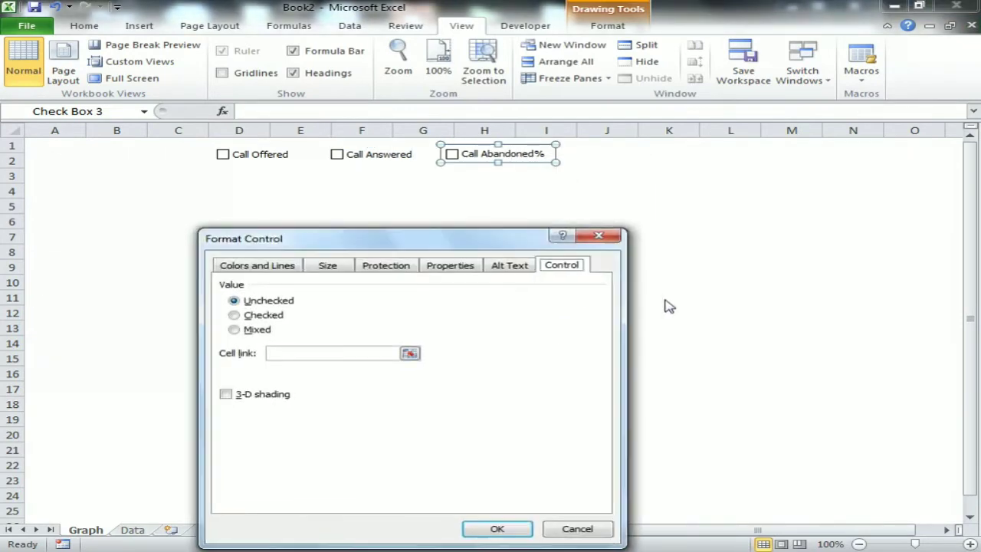
{"action": "left_click", "coordinate": [133, 530]}
{"action": "left_click", "coordinate": [714, 218]}
{"action": "left_click", "coordinate": [497, 529]}
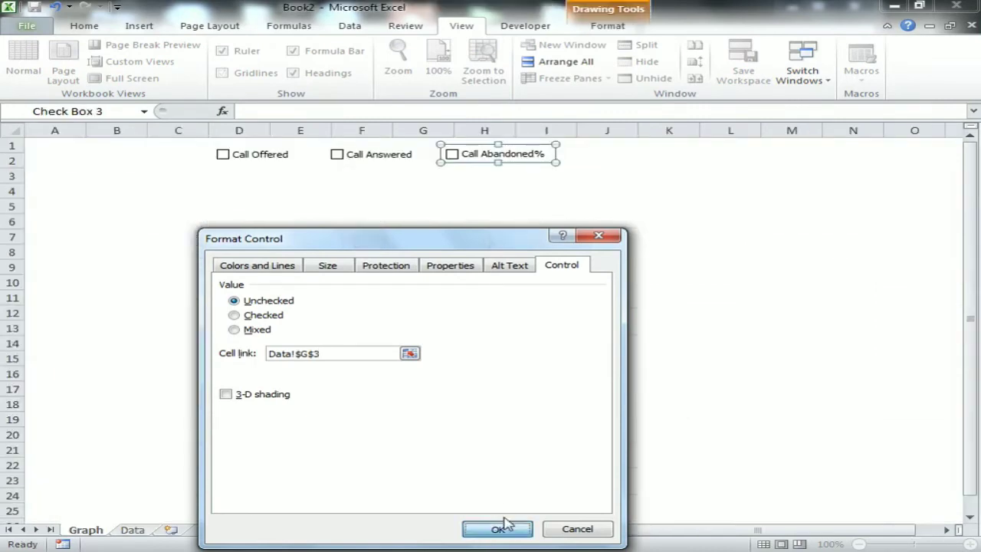
Tick the Call Offered and Call Abandoned% checkboxes.
{"action": "left_click", "coordinate": [603, 326]}
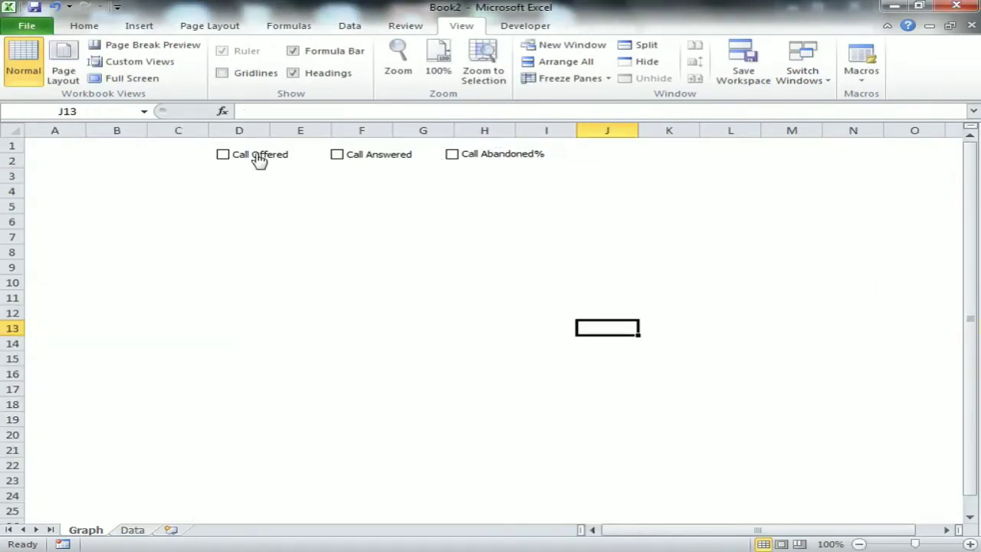
{"action": "left_click", "coordinate": [232, 165]}
{"action": "left_click", "coordinate": [452, 158]}
On the Data sheet, check the G1:G3 link cells, then make H1 show Date with =A1.
{"action": "left_click", "coordinate": [128, 530]}
{"action": "left_click", "coordinate": [671, 242]}
{"action": "left_click", "coordinate": [700, 161]}
{"action": "left_click", "coordinate": [705, 187]}
{"action": "left_click", "coordinate": [705, 212]}
{"action": "left_click", "coordinate": [786, 168]}
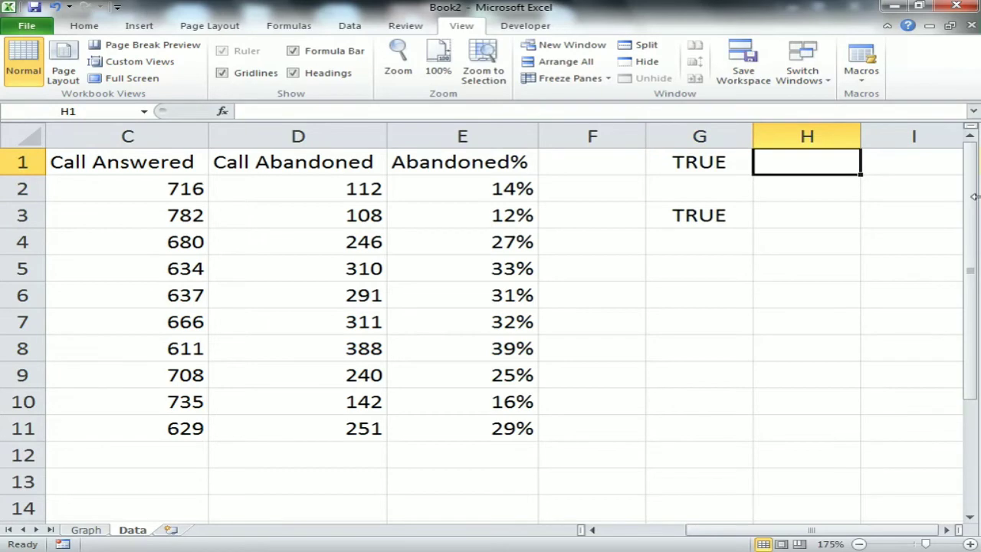
{"action": "key", "text": "Right"}
{"action": "key", "text": "Right"}
{"action": "key", "text": "Right"}
{"action": "key", "text": "Right"}
{"action": "key", "text": "Left"}
{"action": "key", "text": "Left"}
{"action": "key", "text": "Left"}
{"action": "key", "text": "Left"}
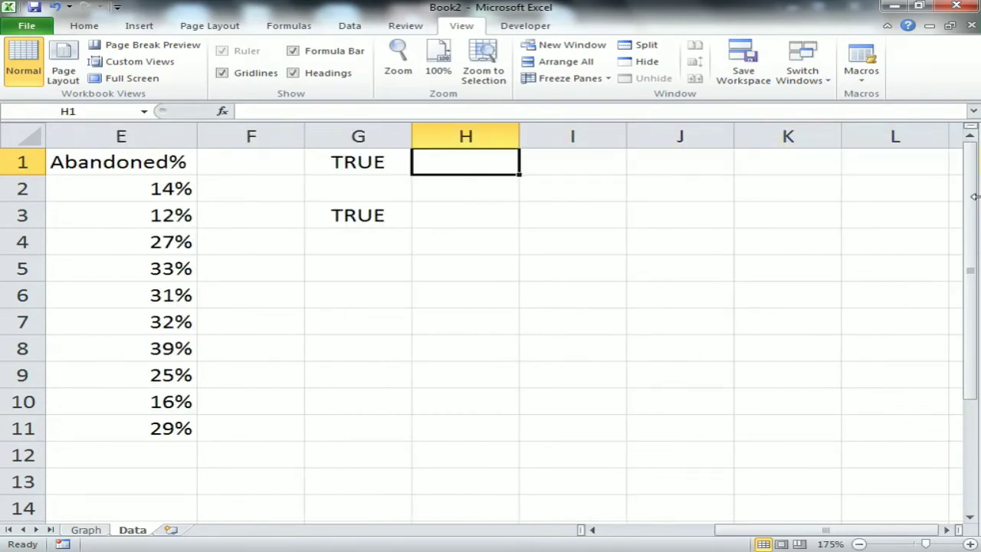
{"action": "type", "text": "="}
{"action": "key", "text": "Left"}
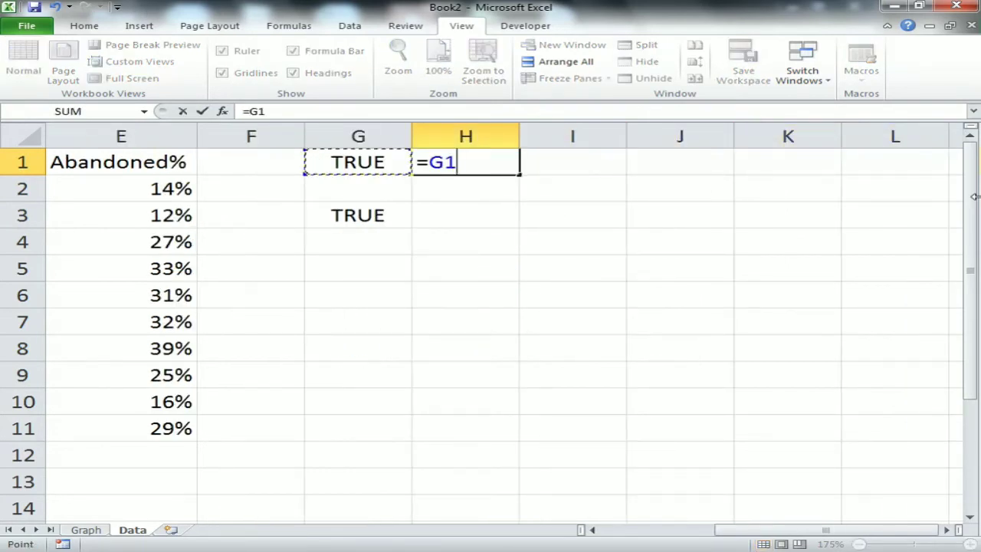
{"action": "key", "text": "ctrl+Left"}
{"action": "key", "text": "ctrl+Left"}
{"action": "key", "text": "Return"}
Link I1 and J1 to the Call Offered and Call Answered headings with =B1 and =C1.
{"action": "key", "text": "Right"}
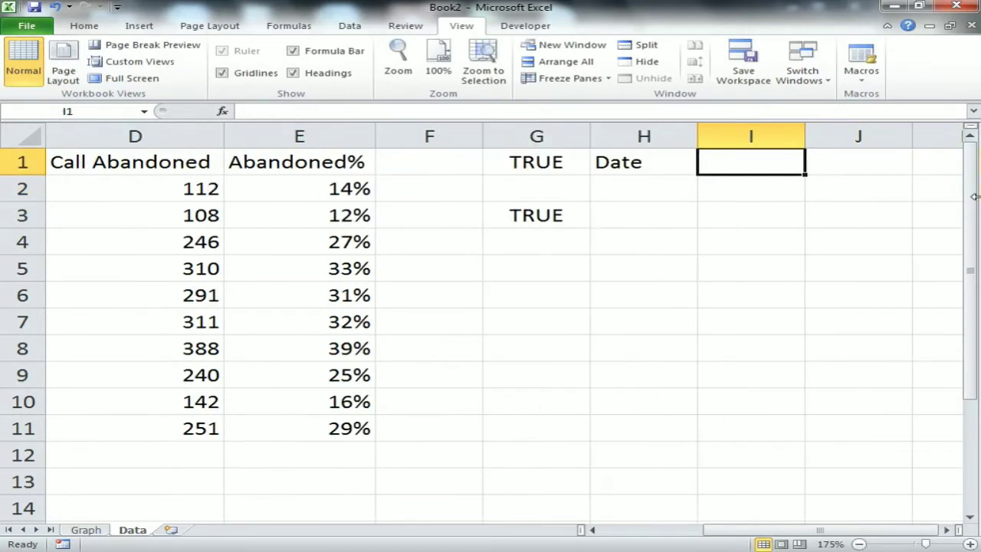
{"action": "type", "text": "="}
{"action": "key", "text": "ctrl+Left"}
{"action": "key", "text": "ctrl+Left"}
{"action": "key", "text": "ctrl+Left"}
{"action": "key", "text": "ctrl+Left"}
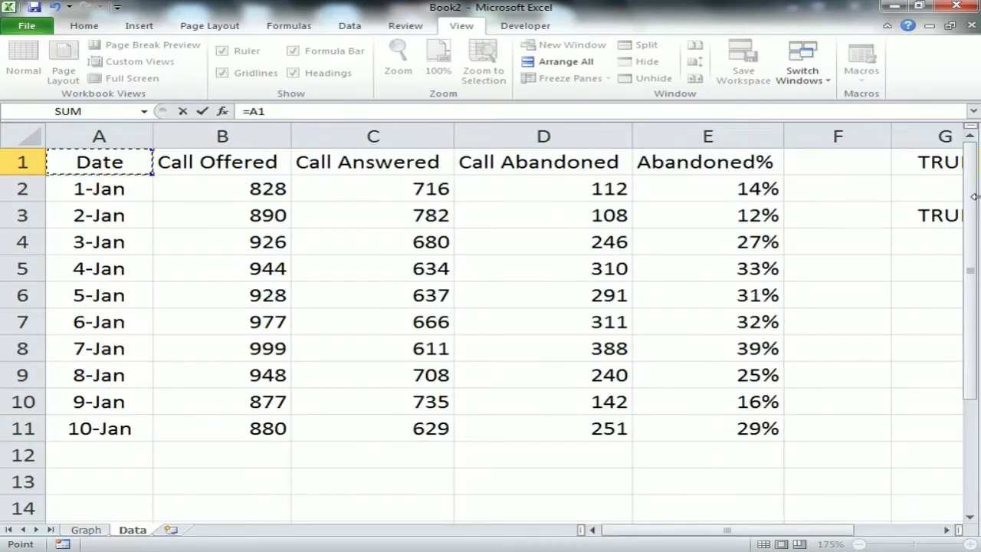
{"action": "key", "text": "Right"}
{"action": "key", "text": "Return"}
{"action": "key", "text": "Up"}
{"action": "key", "text": "Right"}
{"action": "type", "text": "="}
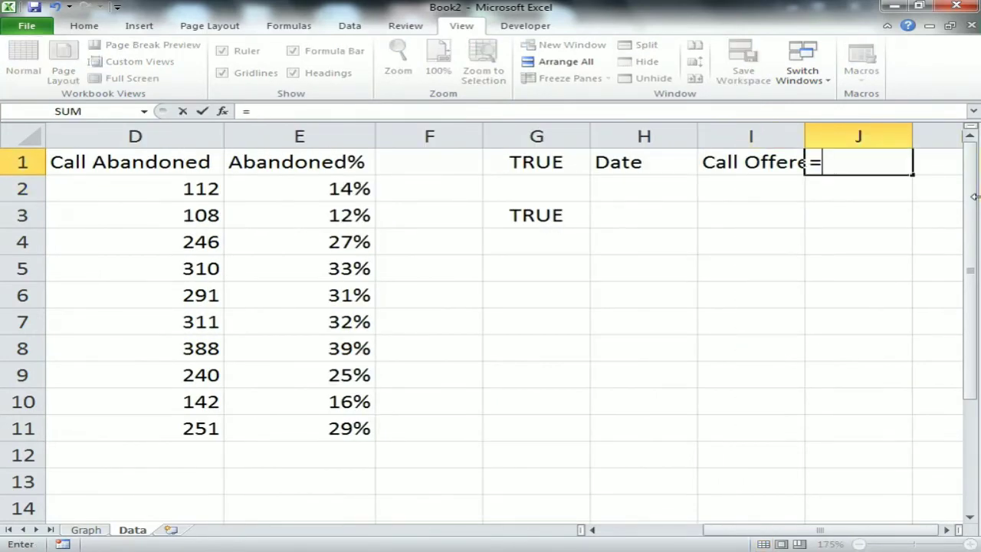
{"action": "key", "text": "ctrl+Left"}
{"action": "key", "text": "ctrl+Left"}
{"action": "key", "text": "ctrl+Left"}
{"action": "key", "text": "ctrl+Left"}
{"action": "key", "text": "Right"}
{"action": "key", "text": "Right"}
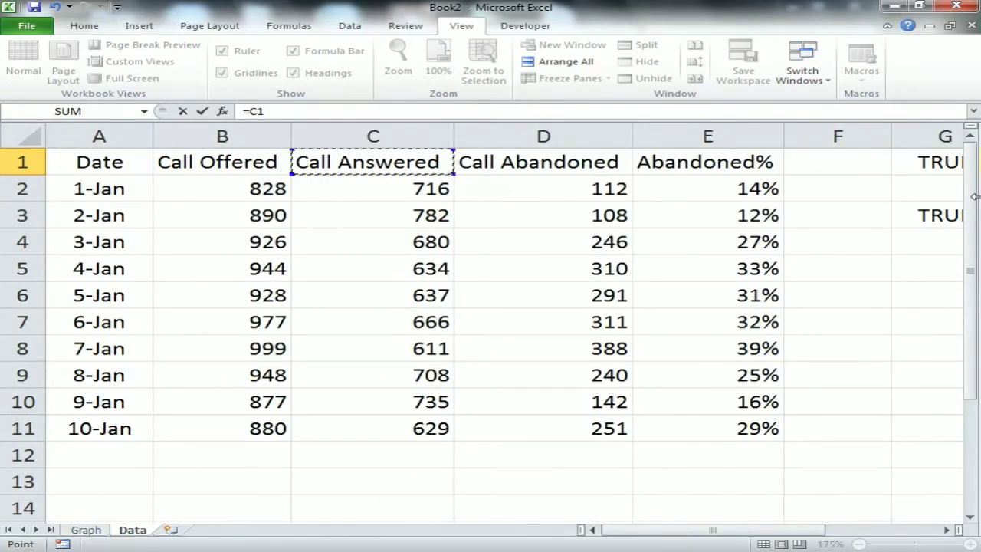
{"action": "key", "text": "Return"}
Link K1 to the Abandoned% heading with =E1, AutoFit columns I–K, and select H1:K1.
{"action": "key", "text": "Up"}
{"action": "key", "text": "Right"}
{"action": "type", "text": "="}
{"action": "key", "text": "ctrl+Left"}
{"action": "key", "text": "ctrl+Left"}
{"action": "key", "text": "ctrl+Left"}
{"action": "key", "text": "ctrl+Right"}
{"action": "key", "text": "Return"}
{"action": "key", "text": "Up"}
{"action": "key", "text": "Left"}
{"action": "key", "text": "Left"}
{"action": "key", "text": "shift+Right"}
{"action": "key", "text": "shift+Right"}
{"action": "key", "text": "alt+o"}
{"action": "key", "text": "c"}
{"action": "key", "text": "a"}
{"action": "key", "text": "Left"}
{"action": "key", "text": "shift+Right"}
{"action": "key", "text": "shift+Right"}
{"action": "key", "text": "shift+Right"}
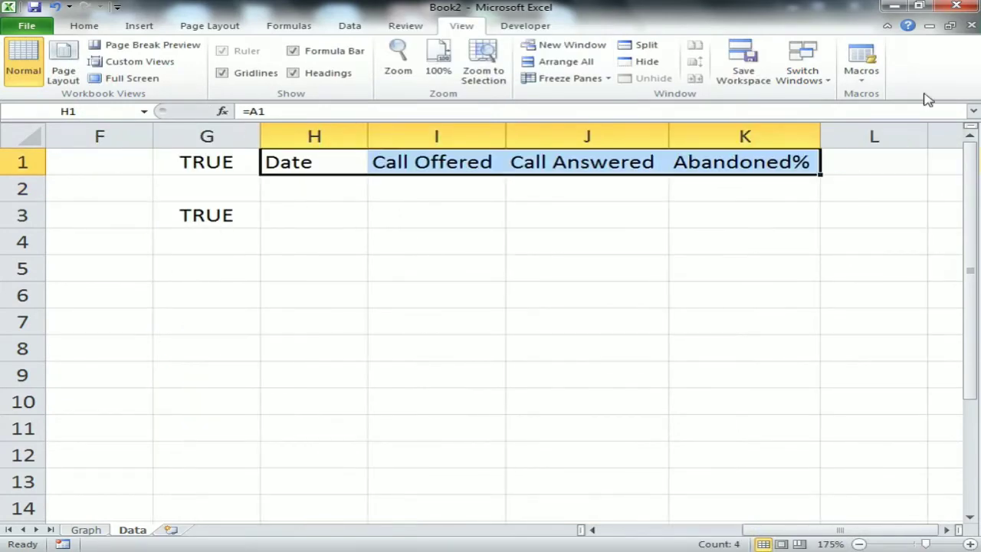
Give the H1:K1 header row a grey fill and white font colour.
{"action": "left_click", "coordinate": [84, 25]}
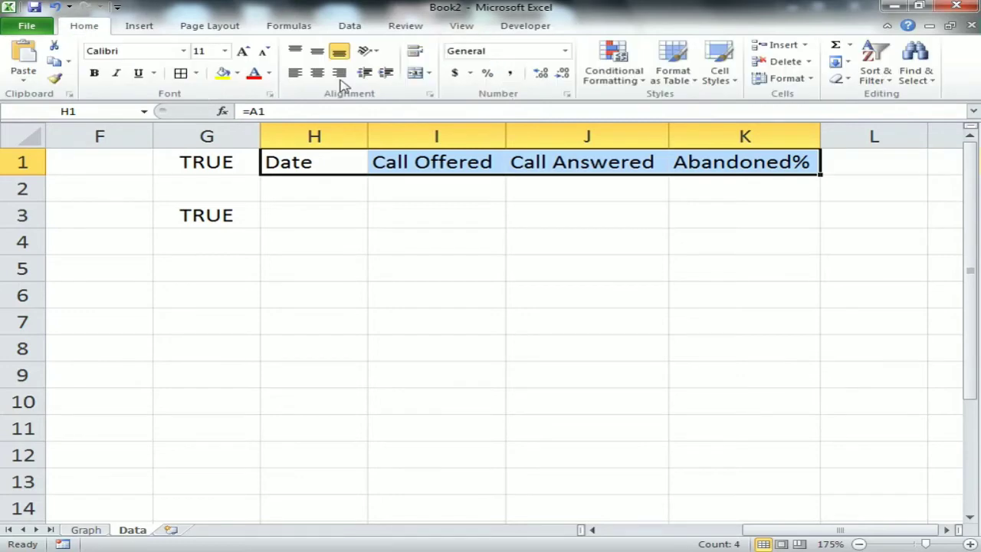
{"action": "left_click", "coordinate": [240, 77]}
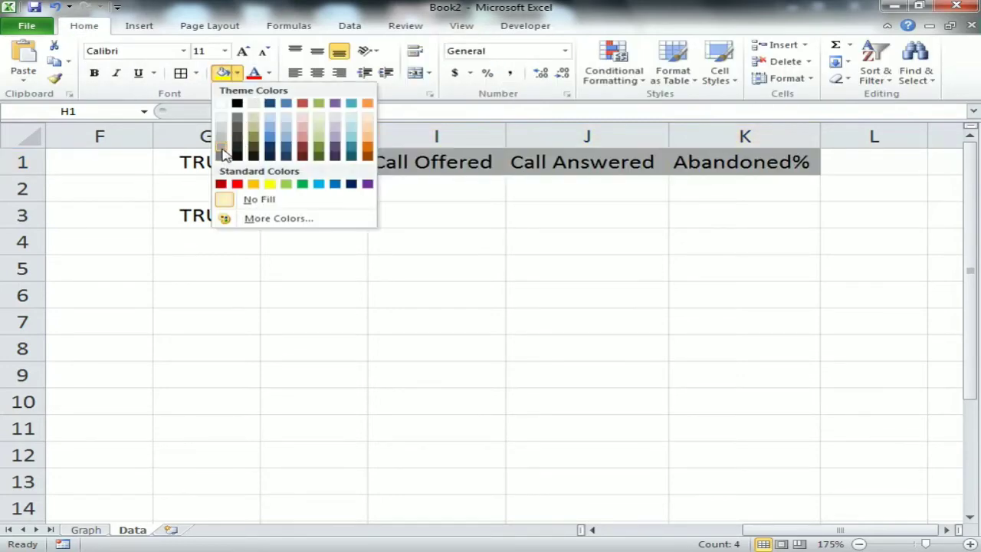
{"action": "left_click", "coordinate": [228, 154]}
{"action": "left_click", "coordinate": [270, 73]}
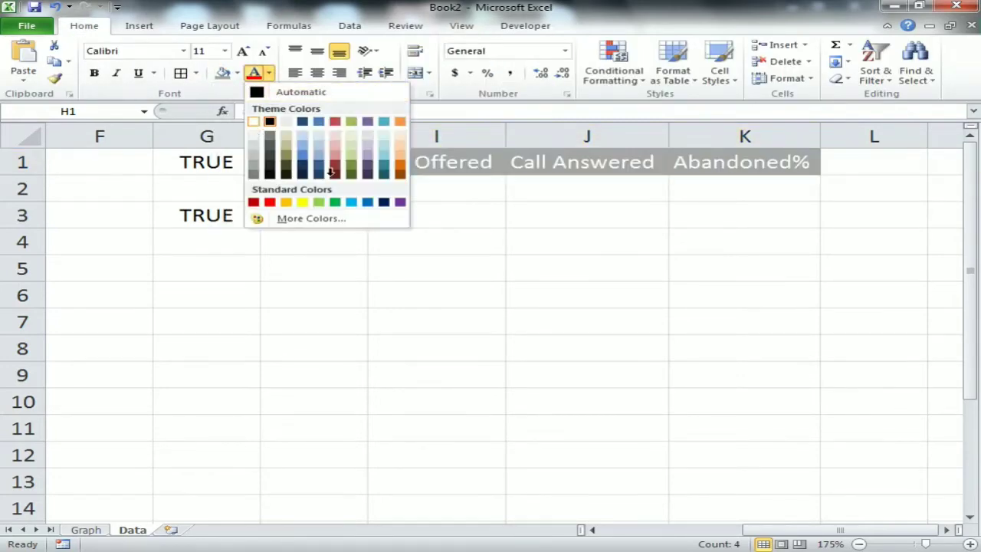
{"action": "left_click", "coordinate": [261, 121]}
{"action": "left_click", "coordinate": [530, 222]}
Narrow column F to a thin spacer of width 1.00.
{"action": "scroll", "coordinate": [531, 223], "scroll_direction": "down", "scroll_amount": 2}
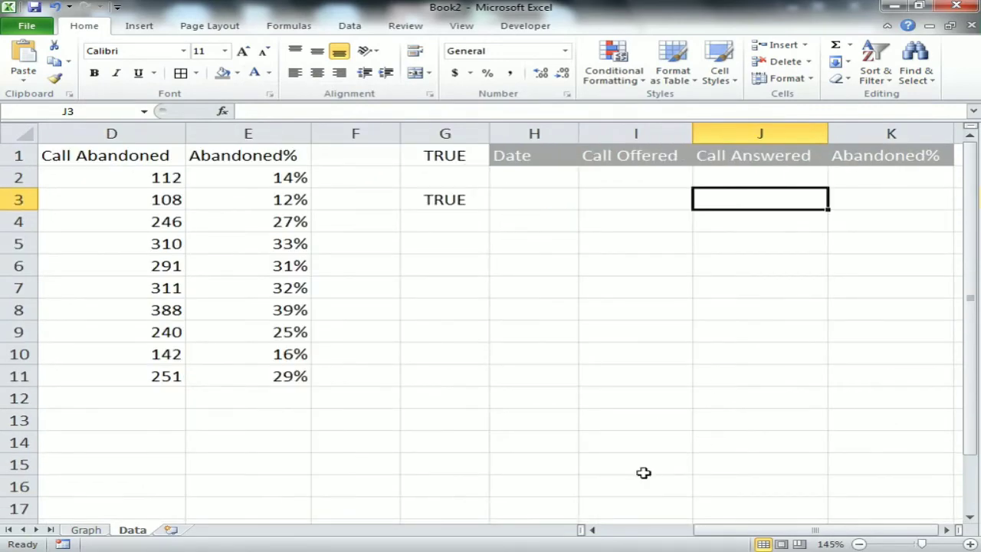
{"action": "left_click_drag", "start_coordinate": [738, 530], "coordinate": [697, 537]}
{"action": "scroll", "coordinate": [679, 388], "scroll_direction": "down", "scroll_amount": 1}
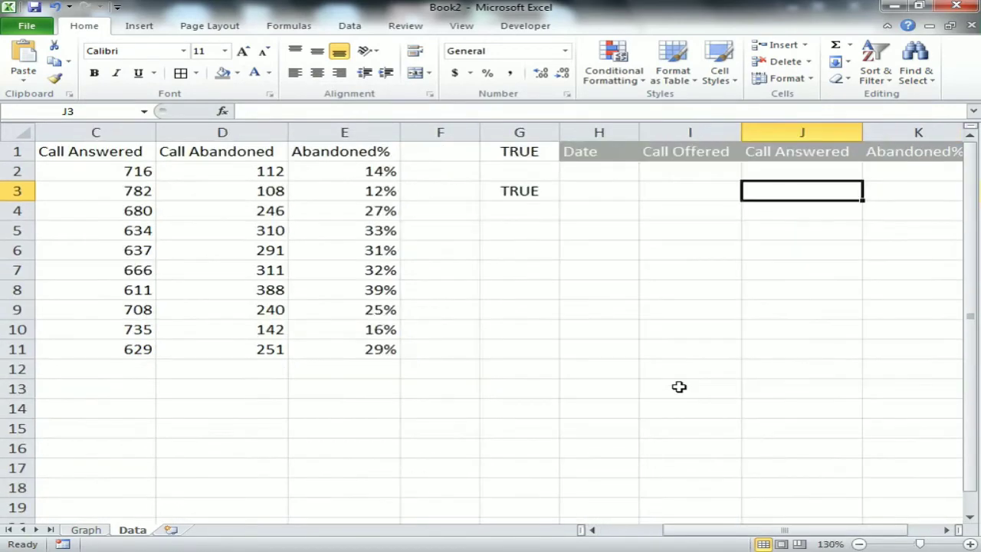
{"action": "left_click_drag", "start_coordinate": [480, 133], "coordinate": [412, 136]}
{"action": "left_click_drag", "start_coordinate": [648, 530], "coordinate": [643, 542]}
Enter =A2 in H2 to link the first date, 1-Jan.
{"action": "left_click", "coordinate": [107, 170]}
{"action": "key", "text": "Right"}
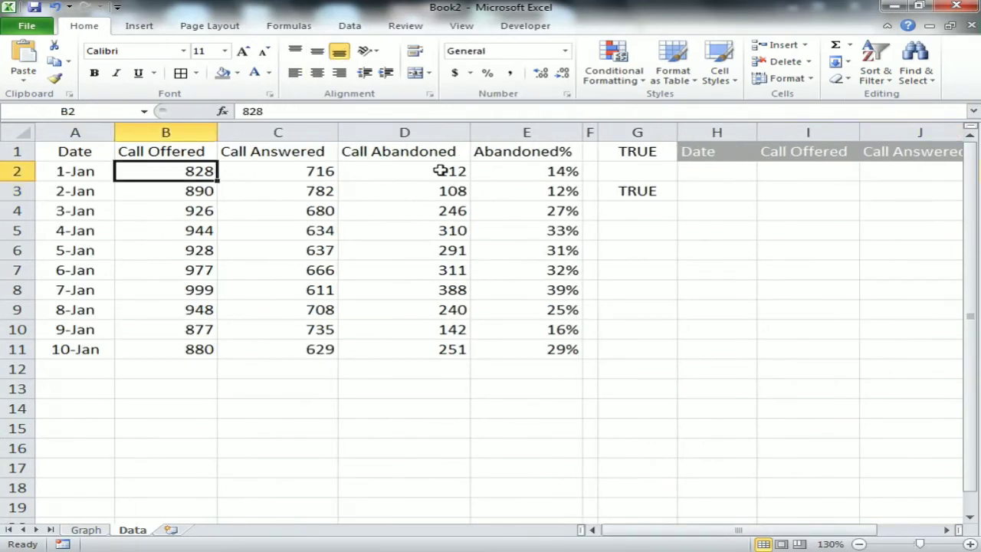
{"action": "left_click", "coordinate": [742, 178]}
{"action": "scroll", "coordinate": [747, 183], "scroll_direction": "up", "scroll_amount": 3}
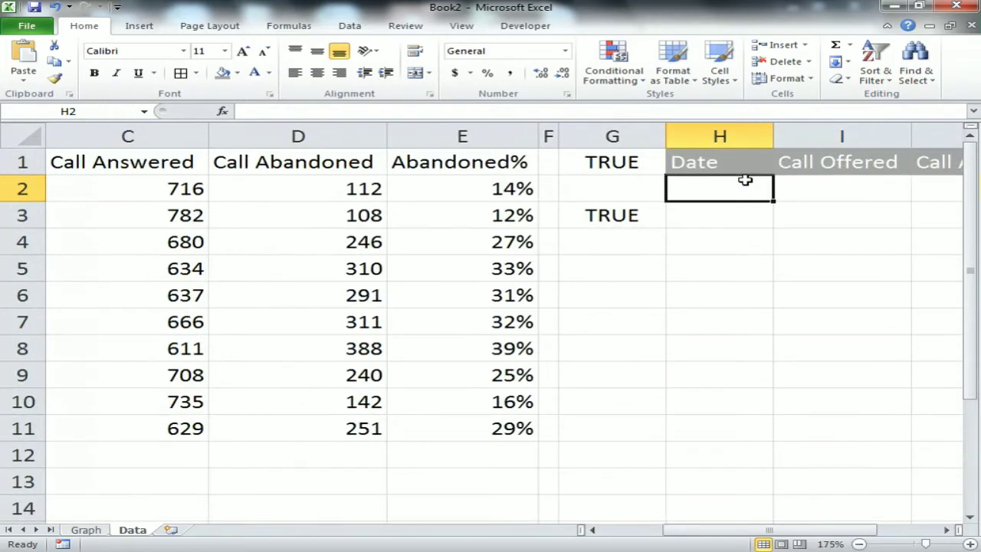
{"action": "type", "text": "="}
{"action": "key", "text": "Left"}
{"action": "key", "text": "Left"}
{"action": "key", "text": "Left"}
{"action": "key", "text": "Left"}
{"action": "key", "text": "Left"}
{"action": "key", "text": "Left"}
{"action": "key", "text": "Left"}
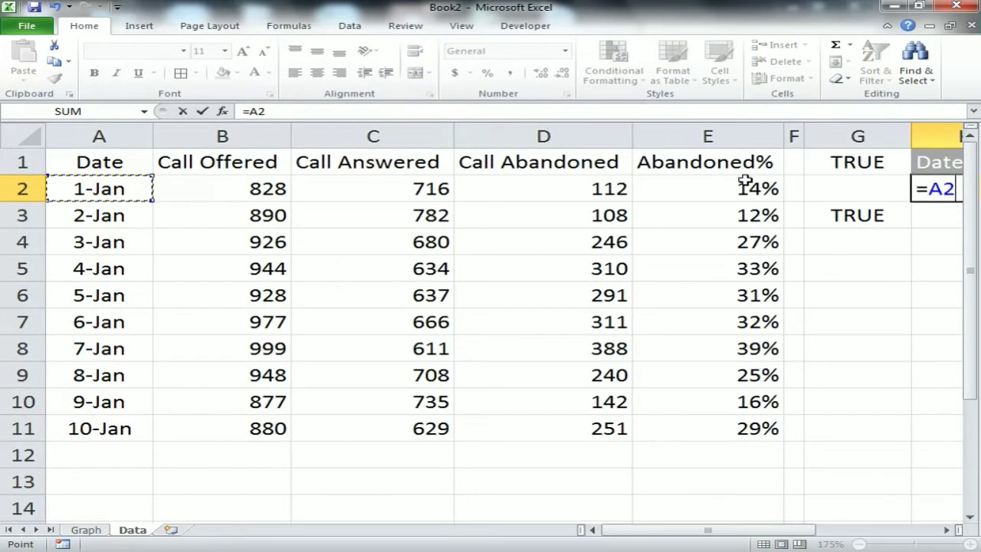
{"action": "key", "text": "Return"}
{"action": "key", "text": "Left"}
{"action": "key", "text": "Left"}
{"action": "key", "text": "Left"}
Fill the date formula down H2:H11 so it shows 1-Jan through 10-Jan.
{"action": "key", "text": "ctrl+Down"}
{"action": "key", "text": "Right"}
{"action": "key", "text": "Right"}
{"action": "key", "text": "Right"}
{"action": "key", "text": "ctrl+shift+Up"}
{"action": "key", "text": "ctrl+d"}
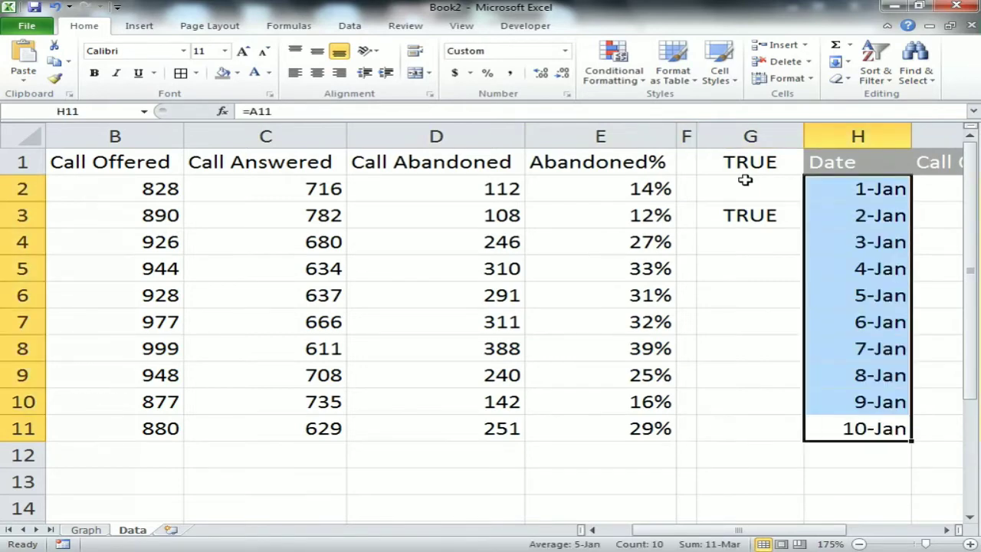
{"action": "key", "text": "ctrl+Up"}
{"action": "key", "text": "Down"}
{"action": "key", "text": "Right"}
{"action": "key", "text": "Right"}
{"action": "key", "text": "Left"}
{"action": "key", "text": "Left"}
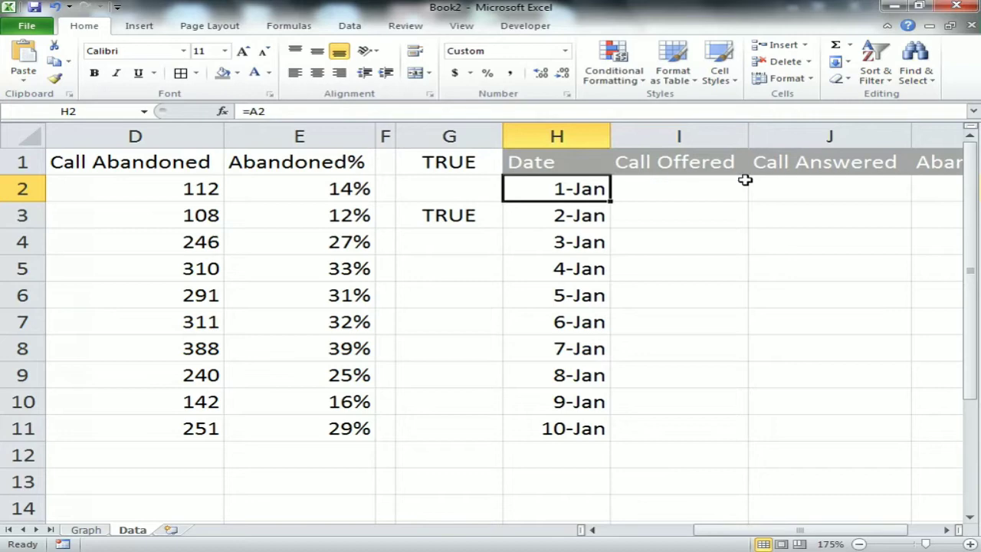
Start I2's IF formula with the absolute condition $G$1.
{"action": "key", "text": "Right"}
{"action": "key", "text": "Up"}
{"action": "key", "text": "Down"}
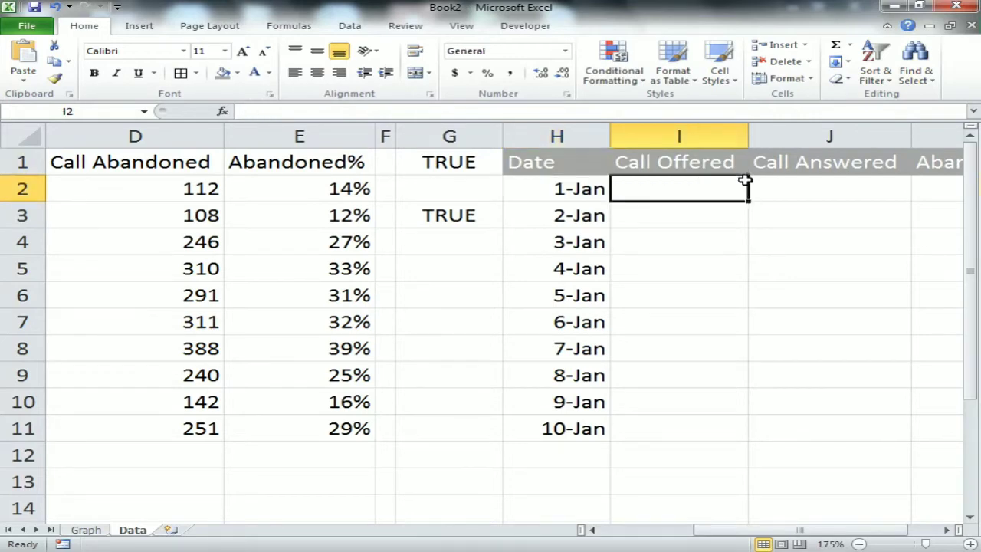
{"action": "type", "text": "=if"}
{"action": "key", "text": "Tab"}
{"action": "key", "text": "Left"}
{"action": "key", "text": "Up"}
{"action": "key", "text": "Left"}
{"action": "key", "text": "F4"}
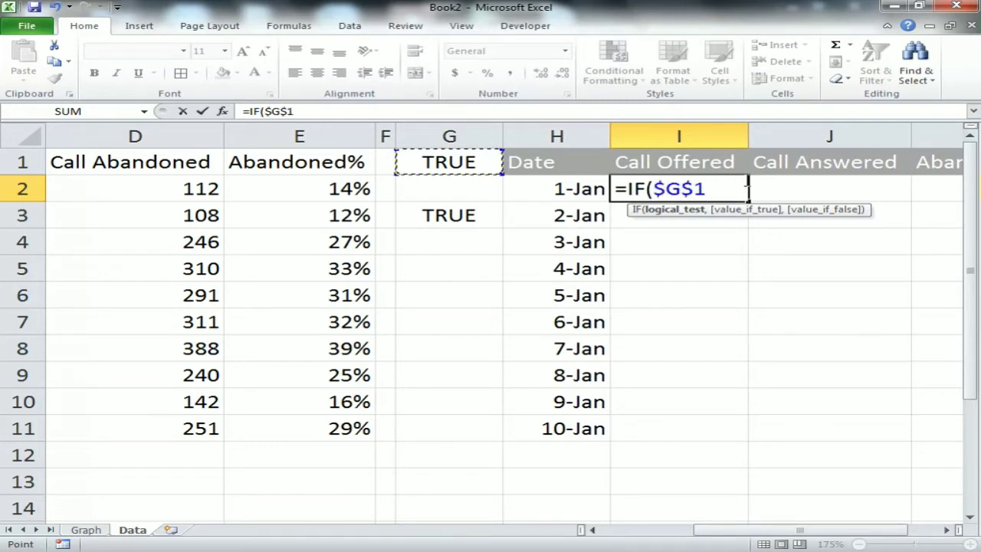
{"action": "type", "text": ","}
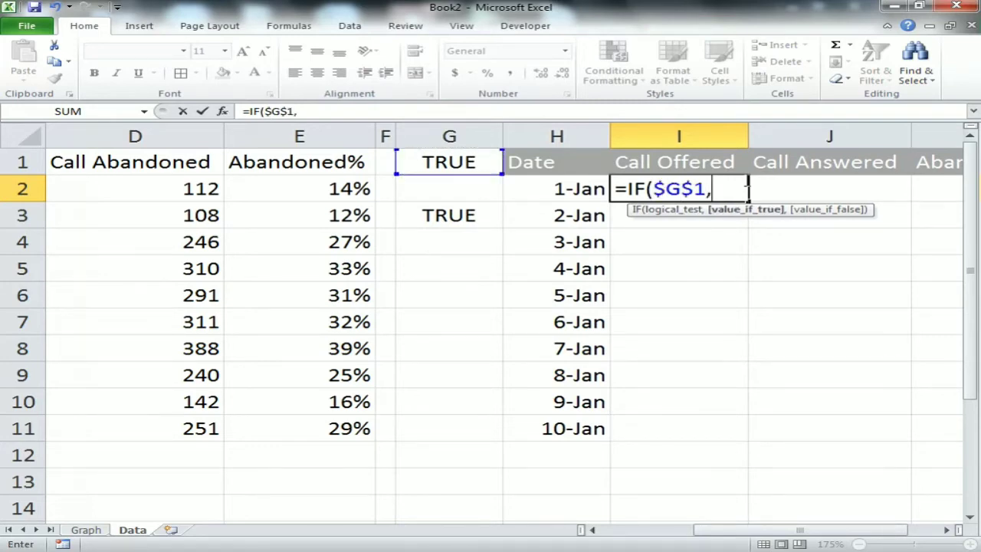
Complete I2 as =IF($G$1,B2,NA()) and commit it.
{"action": "key", "text": "ctrl+Left"}
{"action": "key", "text": "ctrl+Left"}
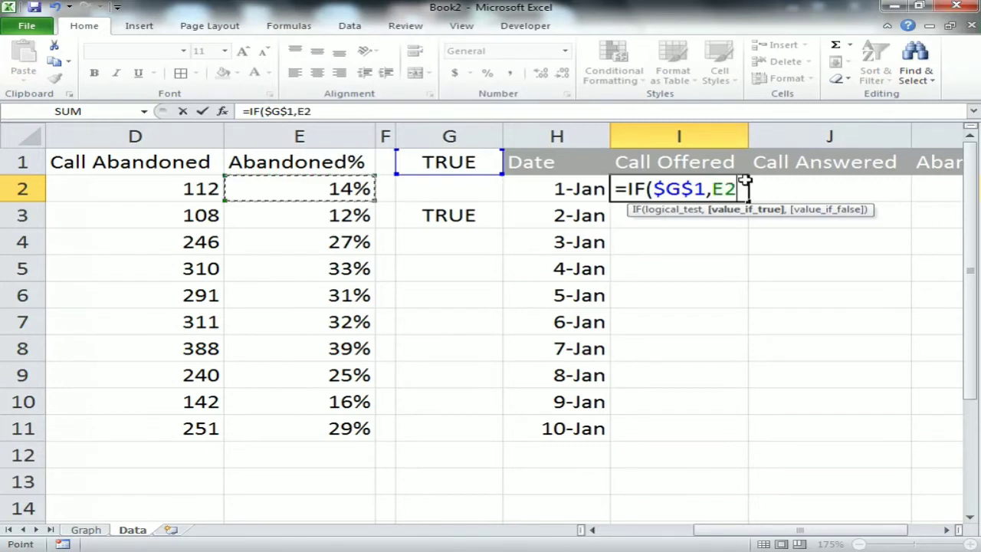
{"action": "key", "text": "ctrl+Left"}
{"action": "key", "text": "Right"}
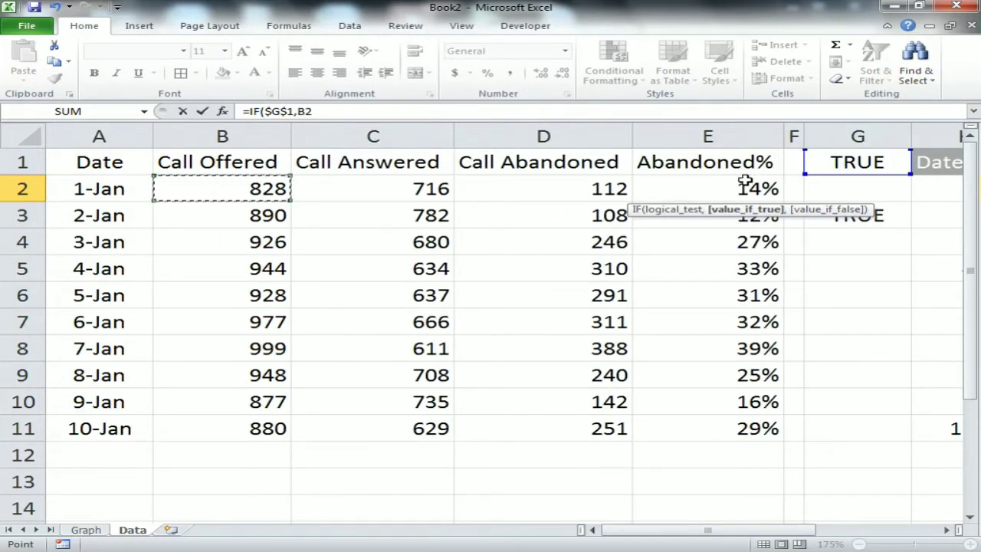
{"action": "type", "text": ","}
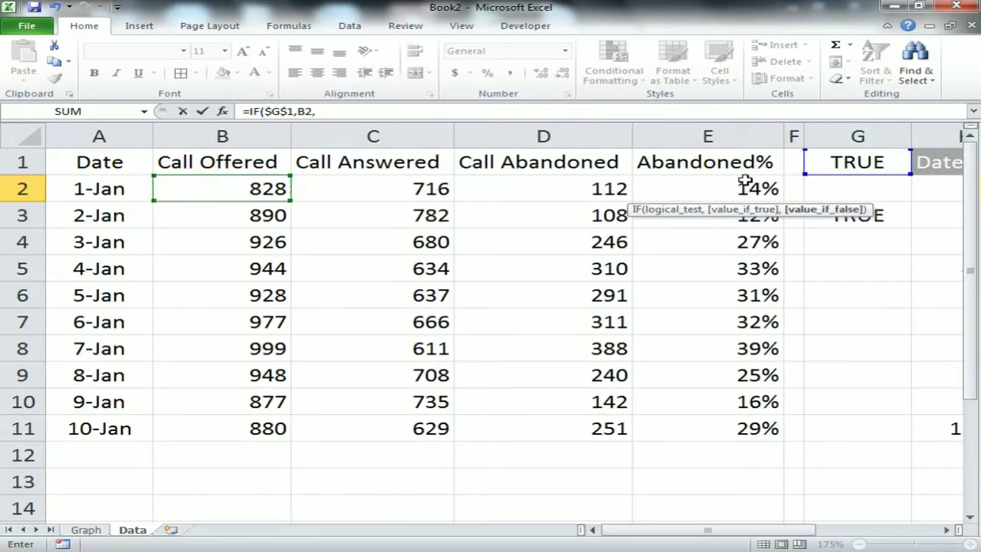
{"action": "type", "text": "n"}
{"action": "type", "text": "a"}
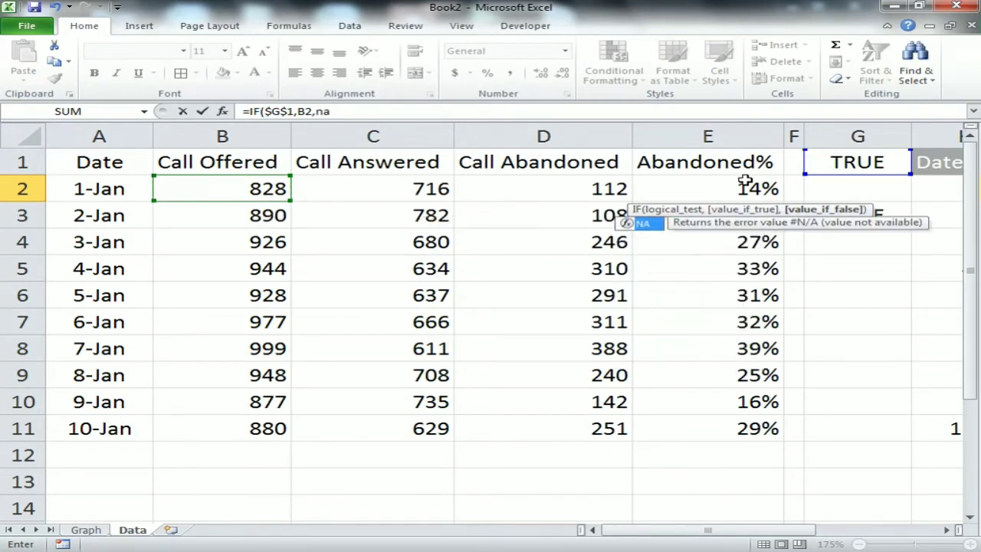
{"action": "key", "text": "Tab"}
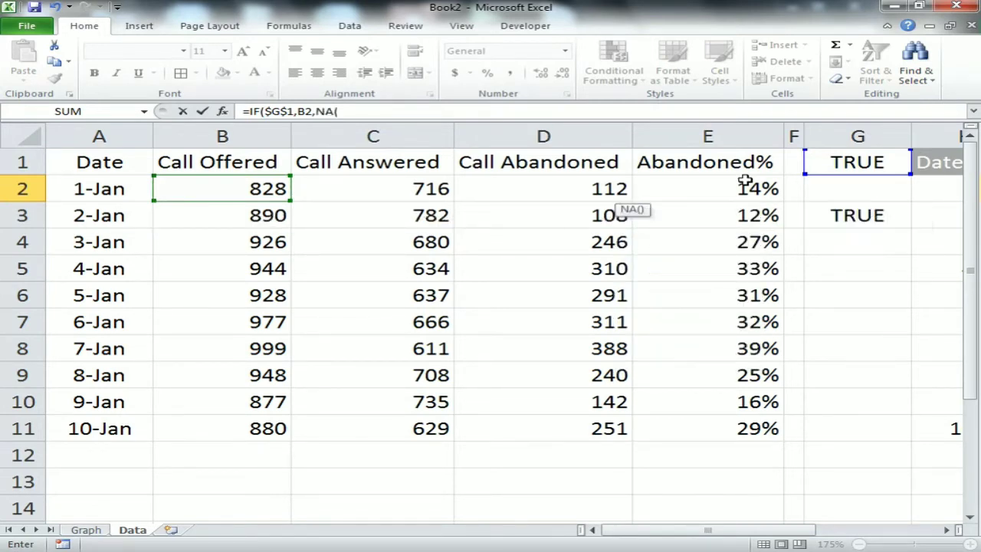
{"action": "left_click_drag", "start_coordinate": [769, 530], "coordinate": [877, 537]}
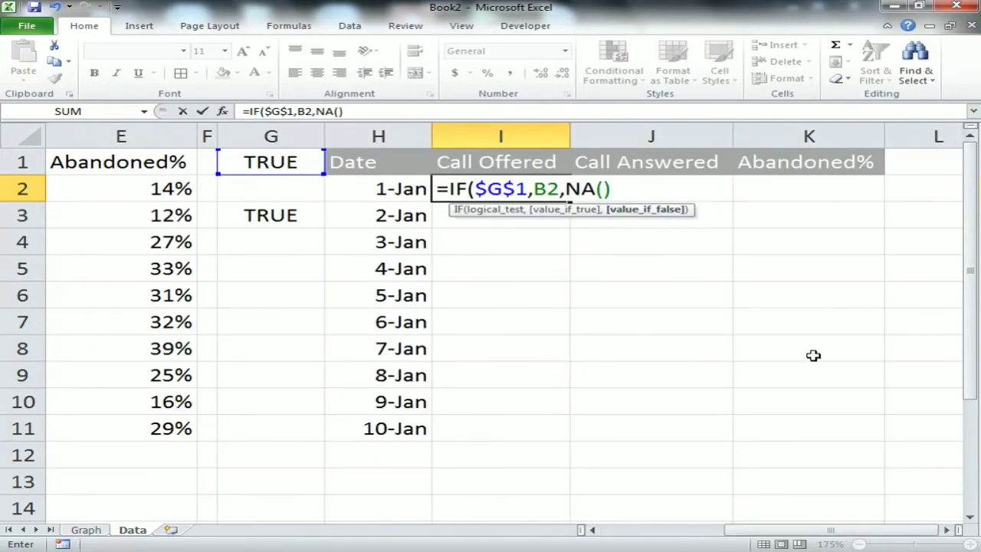
{"action": "double_click", "coordinate": [500, 187]}
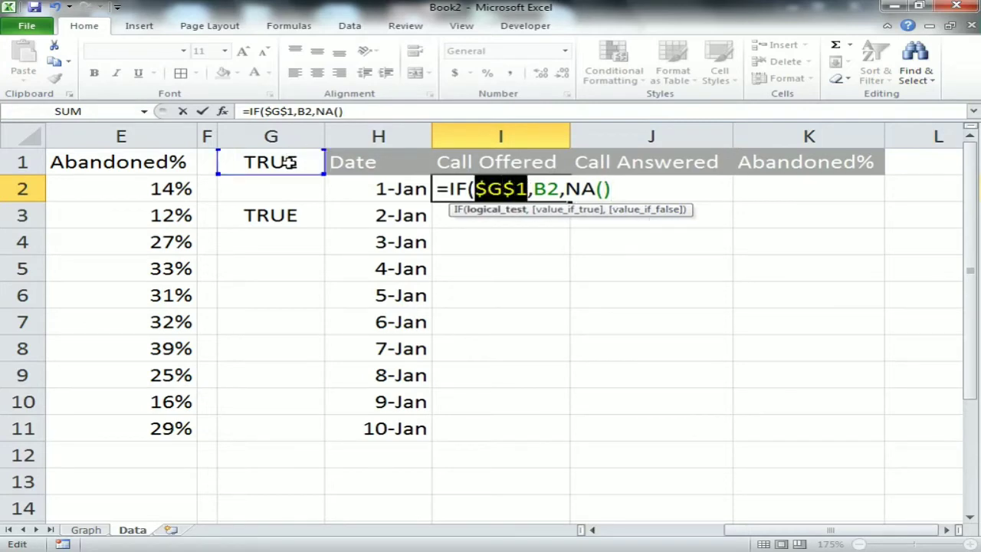
{"action": "left_click_drag", "start_coordinate": [564, 189], "coordinate": [534, 189]}
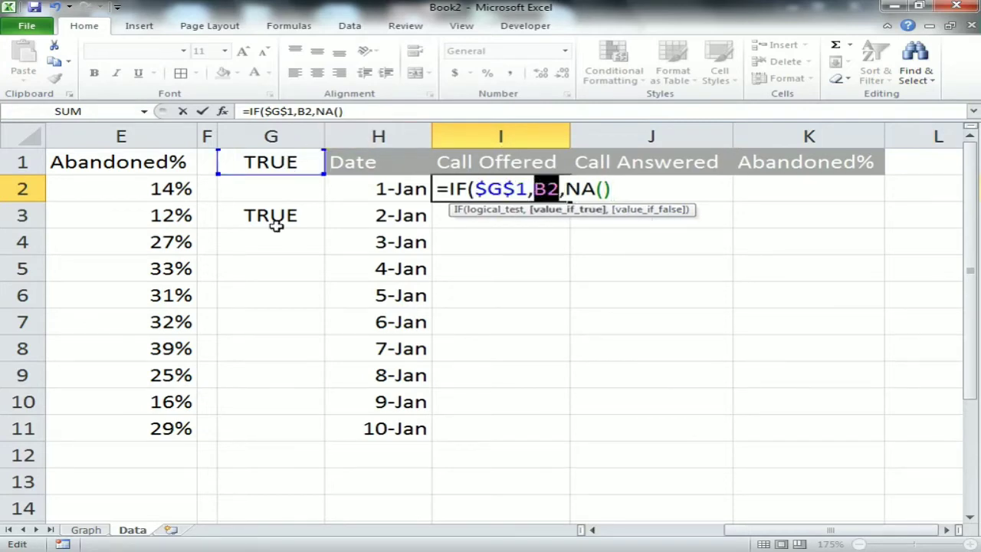
{"action": "left_click", "coordinate": [628, 189]}
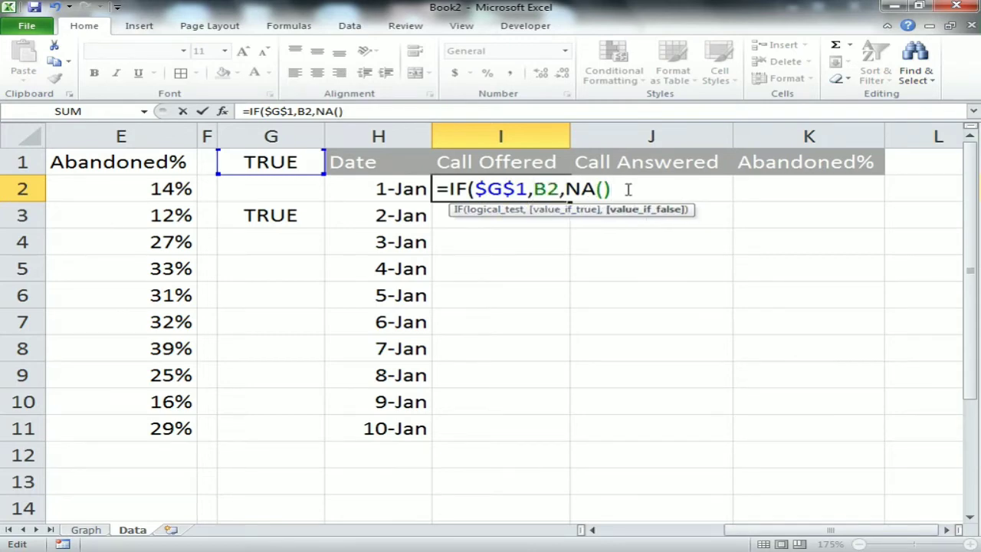
{"action": "key", "text": "Return"}
Fill the formula down I2:I11, showing Call Offered values 828 to 880.
{"action": "key", "text": "Up"}
{"action": "key", "text": "Left"}
{"action": "key", "text": "ctrl+Down"}
{"action": "key", "text": "Right"}
{"action": "key", "text": "ctrl+shift+Up"}
{"action": "key", "text": "ctrl+d"}
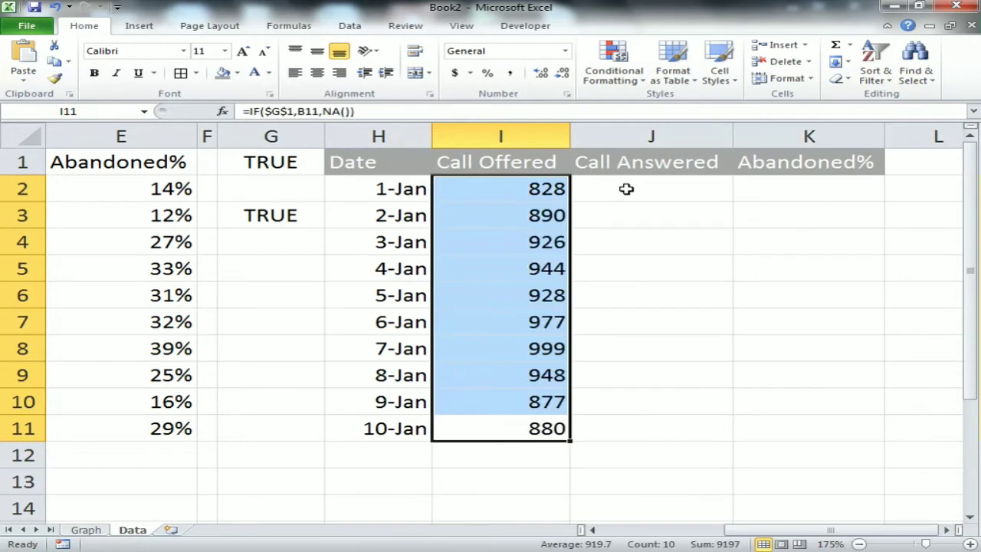
Begin J2's formula with =IF( and the absolute condition $G$2.
{"action": "key", "text": "Up"}
{"action": "key", "text": "Up"}
{"action": "key", "text": "Up"}
{"action": "key", "text": "Up"}
{"action": "key", "text": "Up"}
{"action": "key", "text": "Up"}
{"action": "key", "text": "Up"}
{"action": "key", "text": "Up"}
{"action": "key", "text": "Up"}
{"action": "key", "text": "Right"}
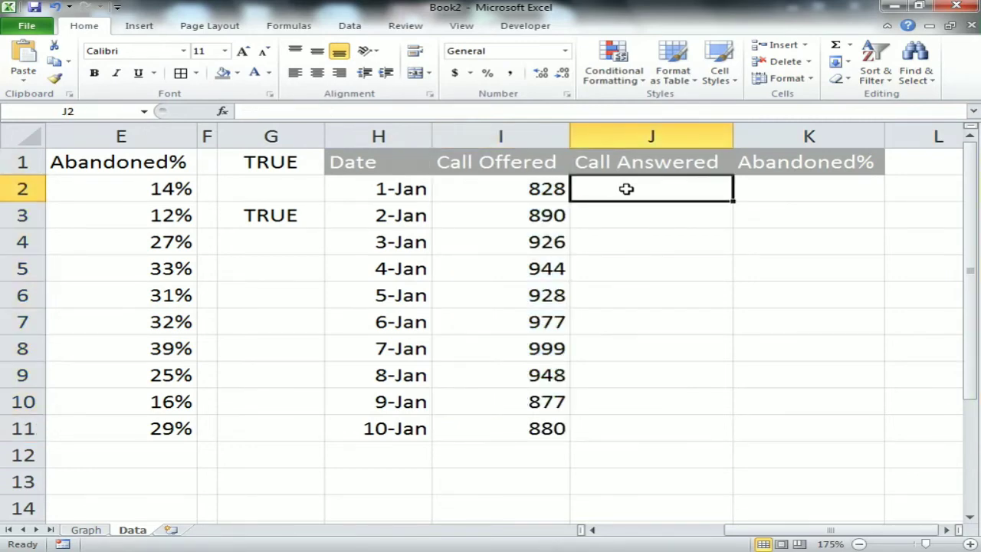
{"action": "type", "text": "=if("}
{"action": "key", "text": "Left"}
{"action": "key", "text": "Left"}
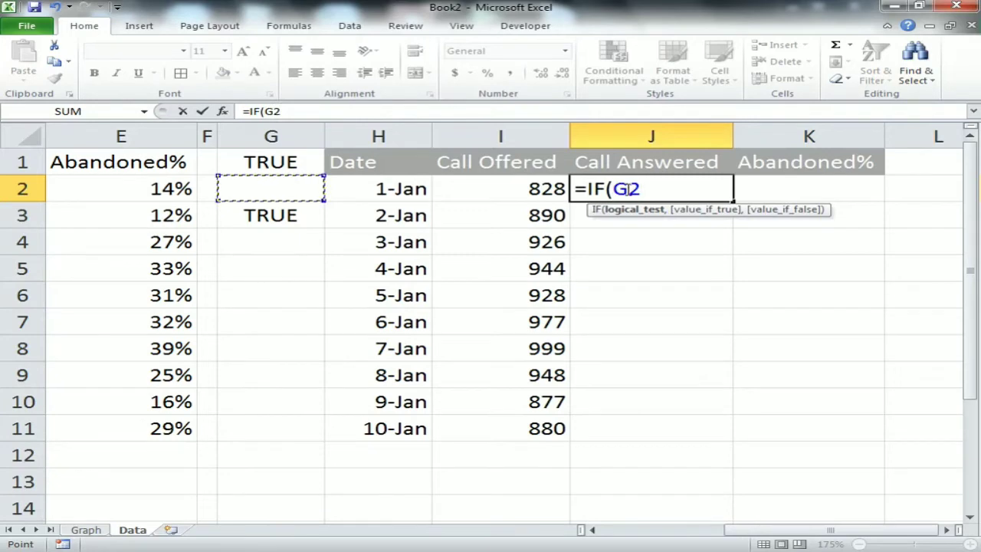
{"action": "key", "text": "F4"}
{"action": "type", "text": ","}
Finish J2 as =IF($G$2,C2,NA()) and commit it.
{"action": "key", "text": "Left"}
{"action": "key", "text": "Home"}
{"action": "key", "text": "Right"}
{"action": "key", "text": "Right"}
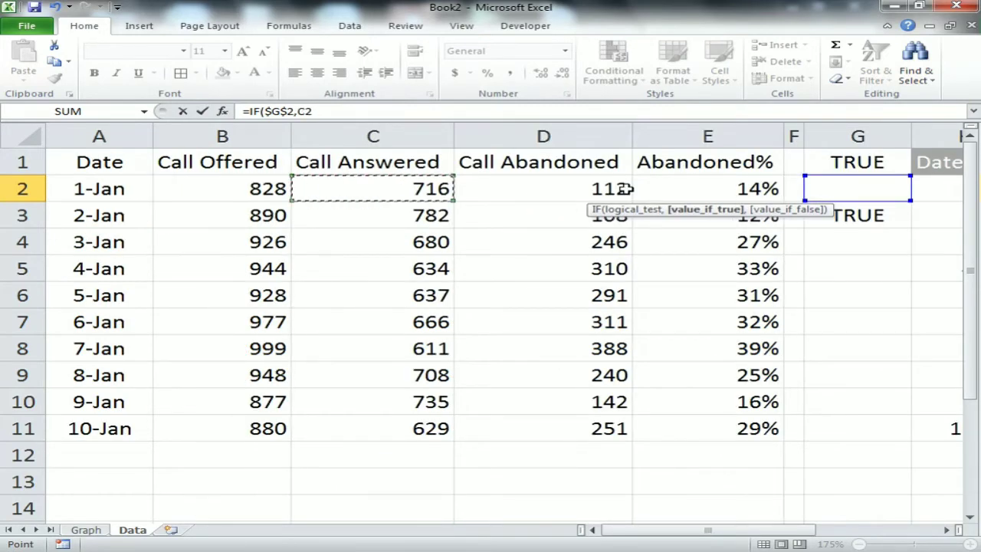
{"action": "type", "text": ",na"}
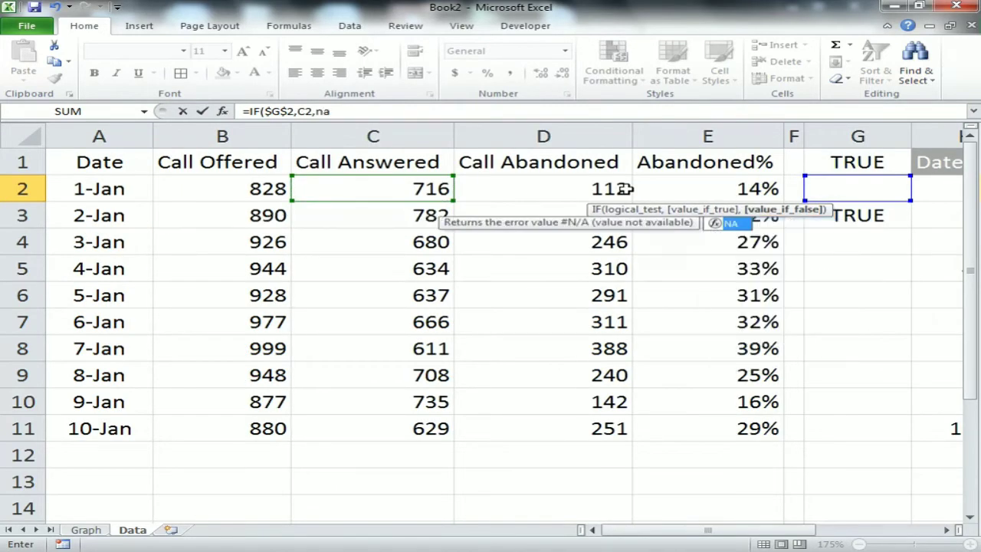
{"action": "type", "text": "("}
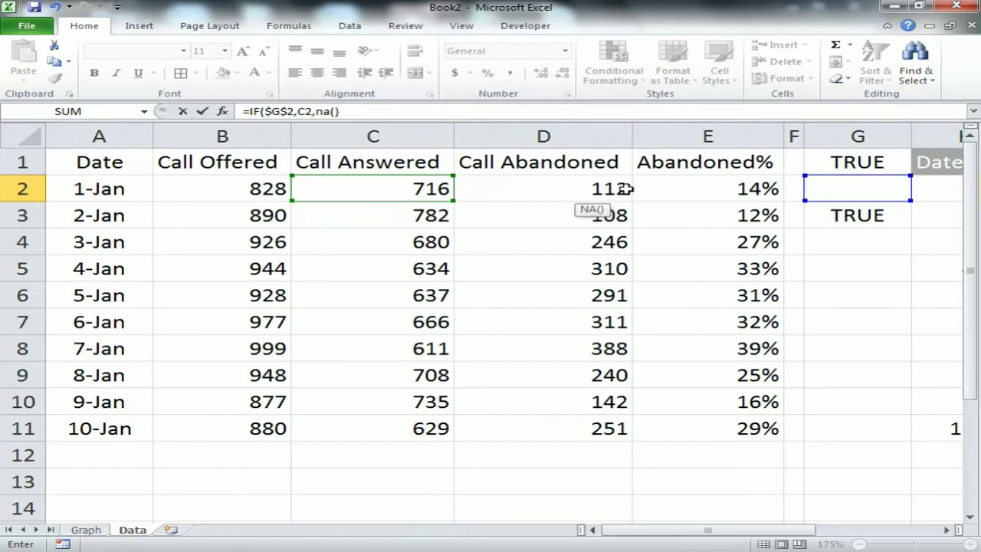
{"action": "type", "text": ")"}
{"action": "left_click_drag", "start_coordinate": [708, 530], "coordinate": [828, 530]}
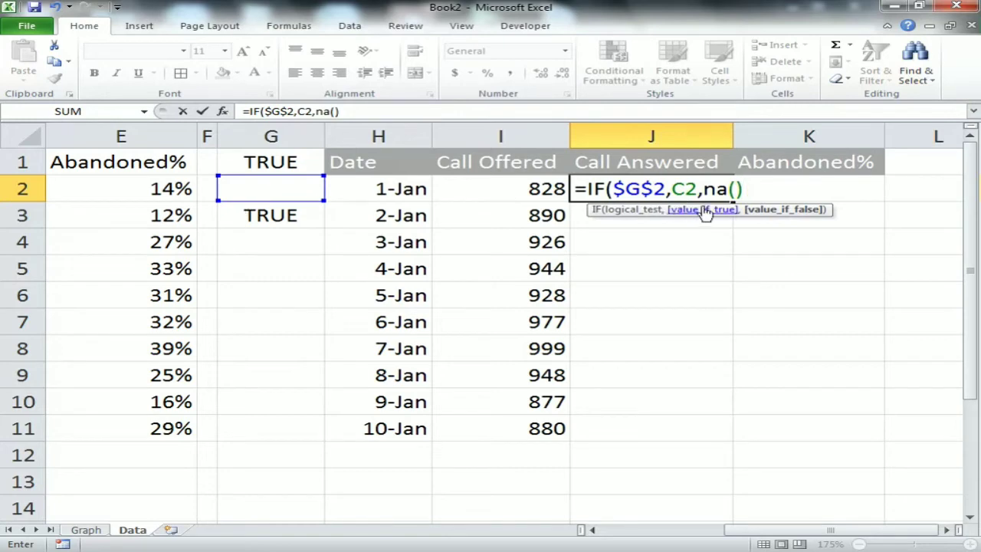
{"action": "left_click_drag", "start_coordinate": [626, 189], "coordinate": [743, 189]}
{"action": "left_click", "coordinate": [747, 189]}
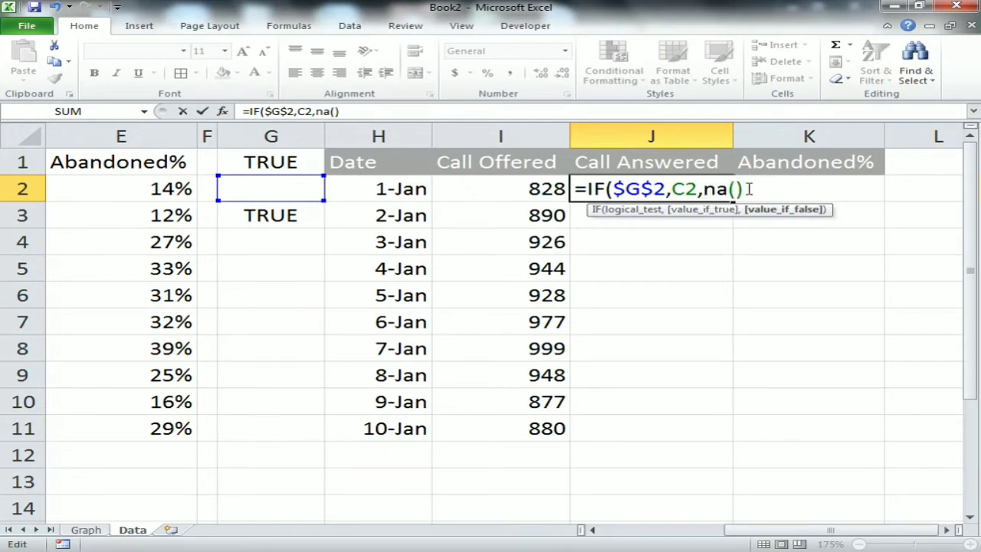
{"action": "key", "text": "Return"}
Fill J2's formula down to J11, all showing #N/A while G2 is unticked.
{"action": "key", "text": "Up"}
{"action": "key", "text": "Left"}
{"action": "key", "text": "ctrl+Down"}
{"action": "key", "text": "Right"}
{"action": "key", "text": "ctrl+shift+Up"}
{"action": "key", "text": "ctrl+d"}
{"action": "key", "text": "ctrl+Up"}
{"action": "key", "text": "Down"}
{"action": "key", "text": "Down"}
{"action": "key", "text": "Left"}
{"action": "key", "text": "Left"}
{"action": "key", "text": "Left"}
{"action": "key", "text": "Up"}
{"action": "key", "text": "Right"}
{"action": "key", "text": "Right"}
{"action": "key", "text": "Right"}
{"action": "key", "text": "Right"}
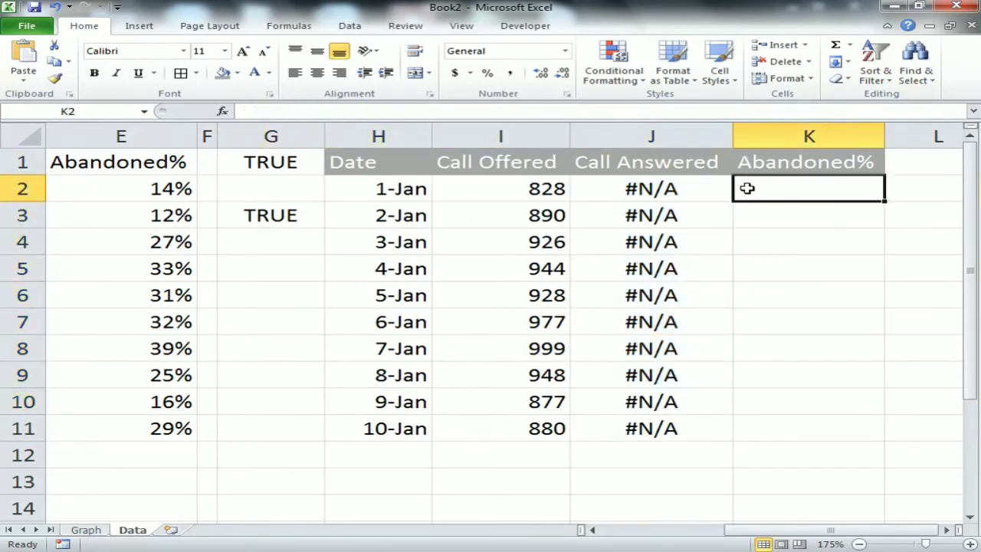
Enter =IF($G$3,E2,NA()) in K2 for the Abandoned% value.
{"action": "type", "text": "=if"}
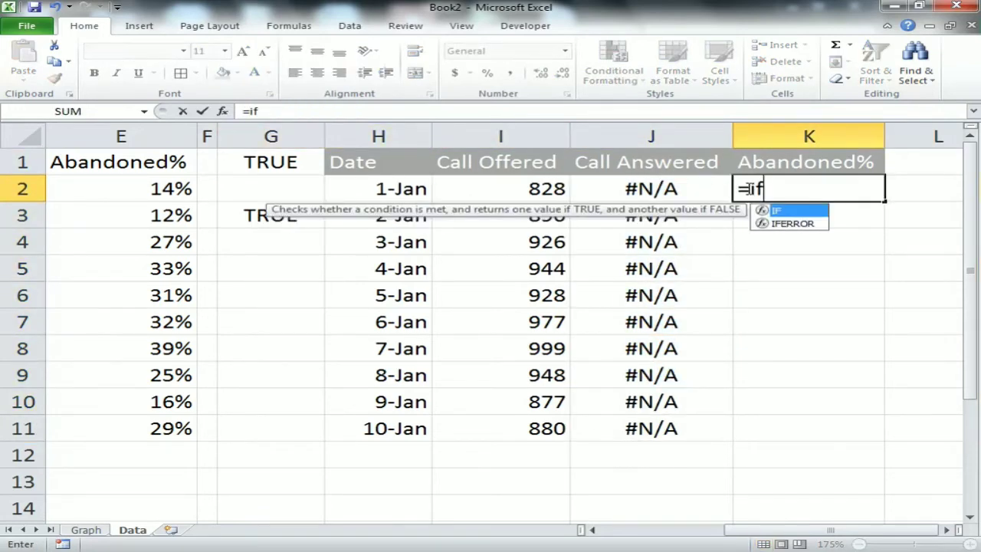
{"action": "key", "text": "Tab"}
{"action": "key", "text": "Left"}
{"action": "key", "text": "Left"}
{"action": "key", "text": "Left"}
{"action": "key", "text": "Left"}
{"action": "key", "text": "Down"}
{"action": "key", "text": "F4"}
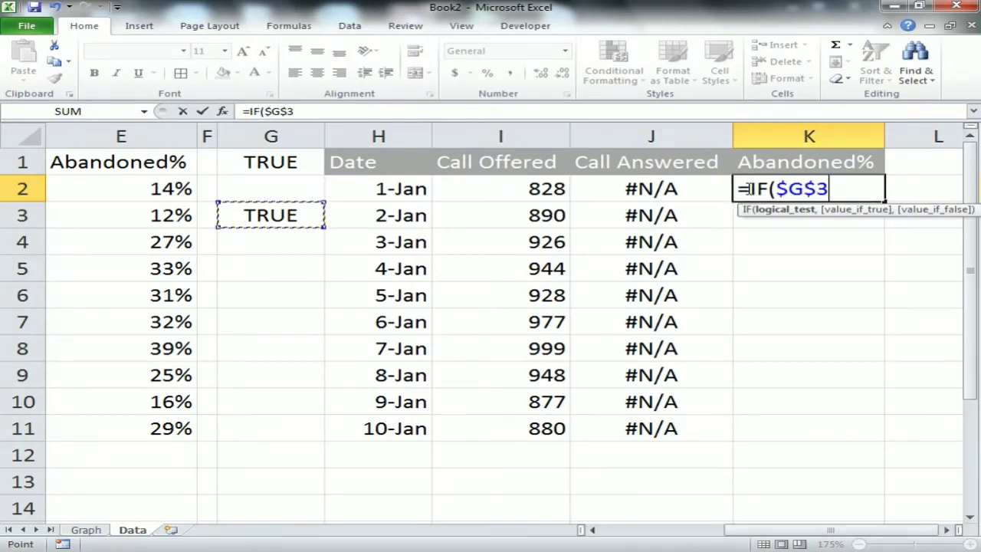
{"action": "type", "text": ","}
{"action": "key", "text": "Left"}
{"action": "key", "text": "Left"}
{"action": "key", "text": "Left"}
{"action": "key", "text": "Left"}
{"action": "key", "text": "Left"}
{"action": "key", "text": "Left"}
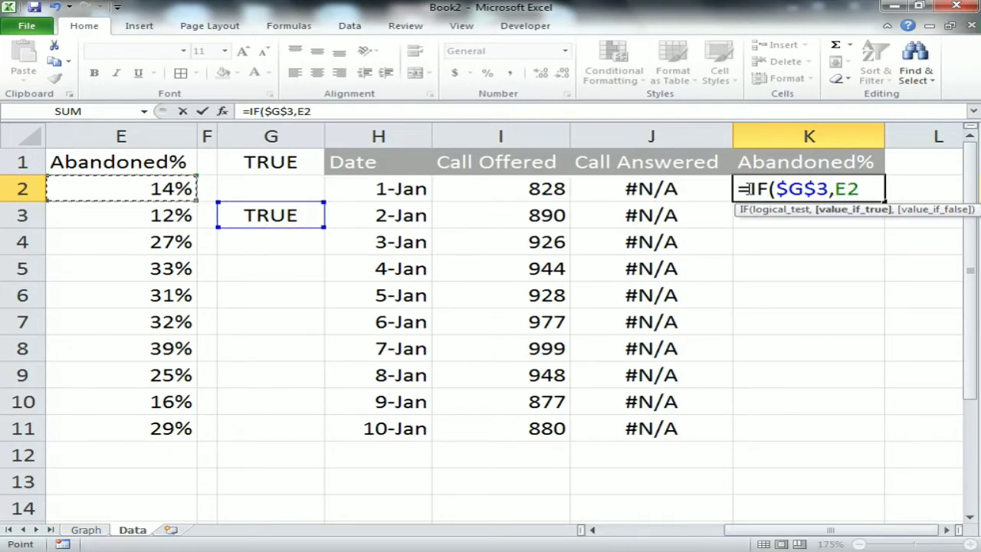
{"action": "type", "text": ",na"}
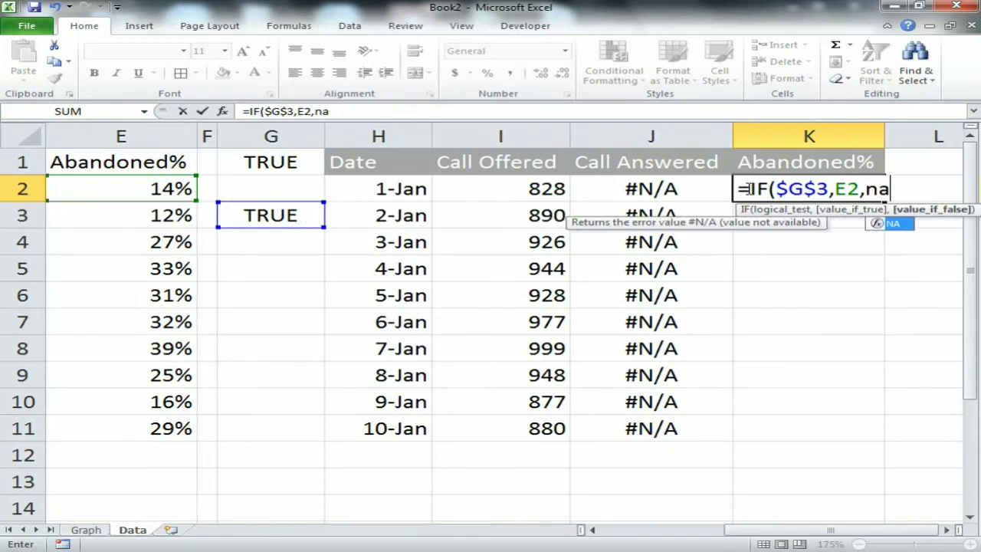
{"action": "type", "text": "())"}
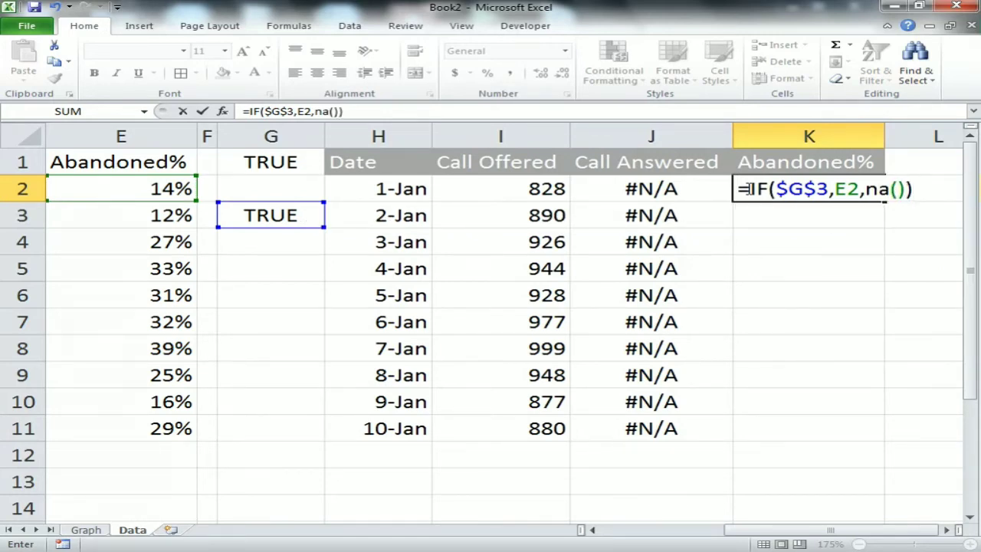
{"action": "key", "text": "Return"}
Apply Percent Style to K2 so it displays 14%.
{"action": "left_click", "coordinate": [748, 188]}
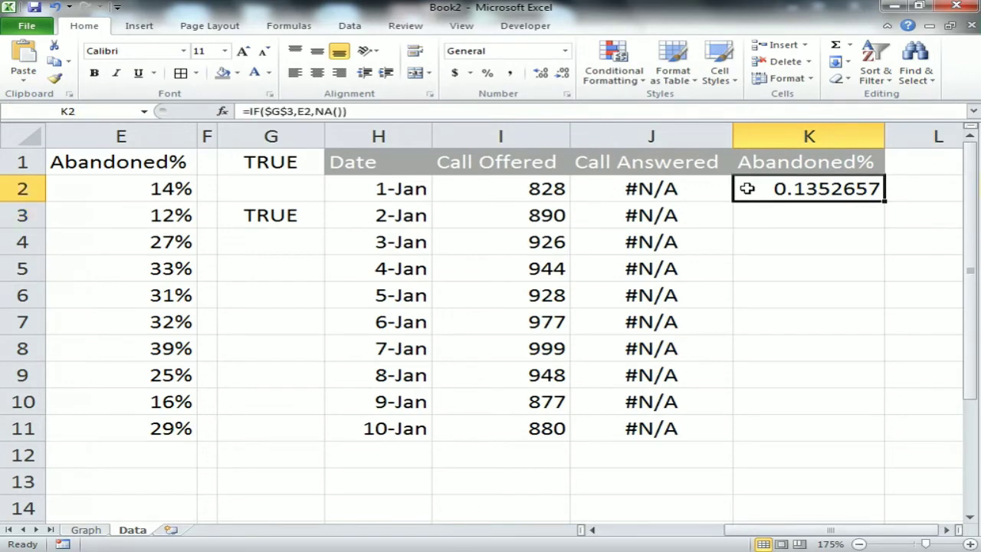
{"action": "key", "text": "ctrl+shift+5"}
{"action": "key", "text": "Left"}
Fill K2's Abandoned% formula down to K11.
{"action": "key", "text": "ctrl+Down"}
{"action": "key", "text": "Right"}
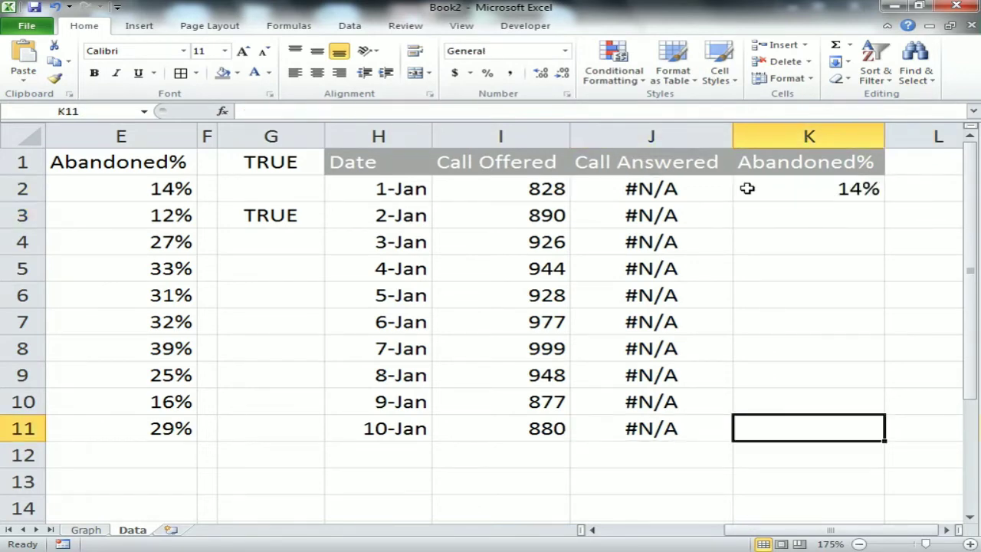
{"action": "key", "text": "ctrl+shift+Up"}
{"action": "key", "text": "ctrl+d"}
{"action": "key", "text": "ctrl+Up"}
{"action": "key", "text": "Down"}
{"action": "key", "text": "Left"}
{"action": "key", "text": "Left"}
{"action": "key", "text": "Left"}
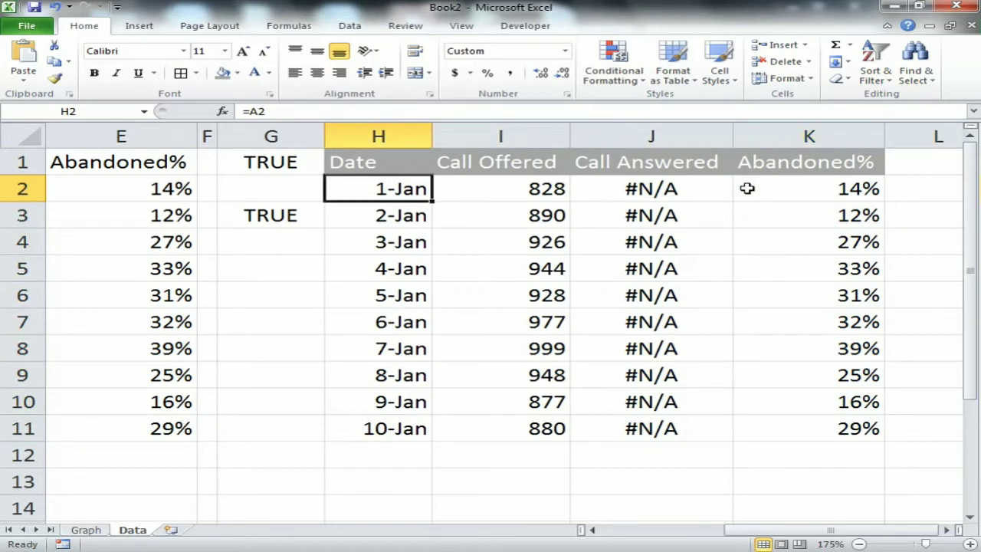
Untick Call Abandoned%, tick Call Answered, and inspect the Data columns.
{"action": "left_click", "coordinate": [86, 529]}
{"action": "left_click", "coordinate": [462, 156]}
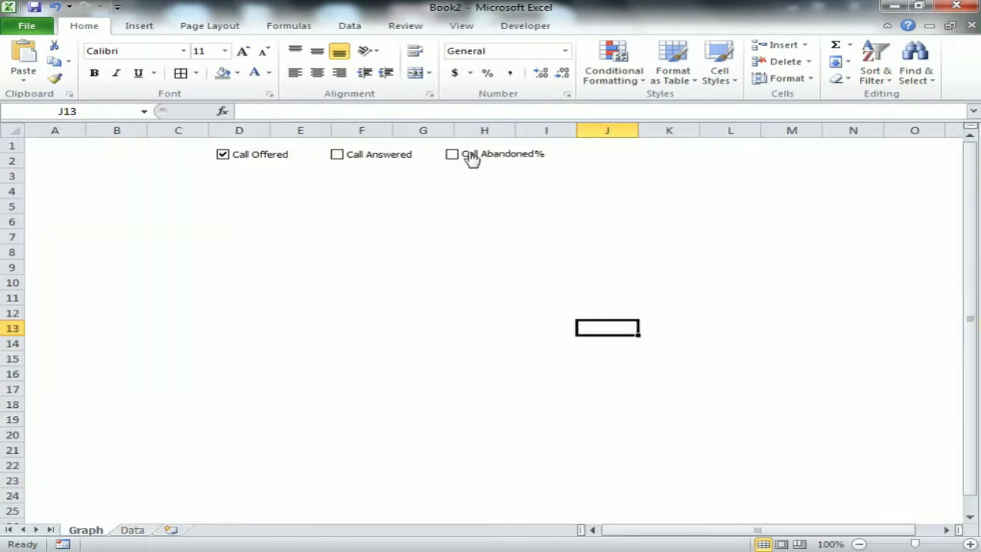
{"action": "left_click", "coordinate": [369, 161]}
{"action": "left_click", "coordinate": [131, 530]}
{"action": "left_click_drag", "start_coordinate": [813, 192], "coordinate": [809, 429]}
{"action": "left_click_drag", "start_coordinate": [537, 190], "coordinate": [537, 375]}
{"action": "left_click_drag", "start_coordinate": [690, 190], "coordinate": [617, 299]}
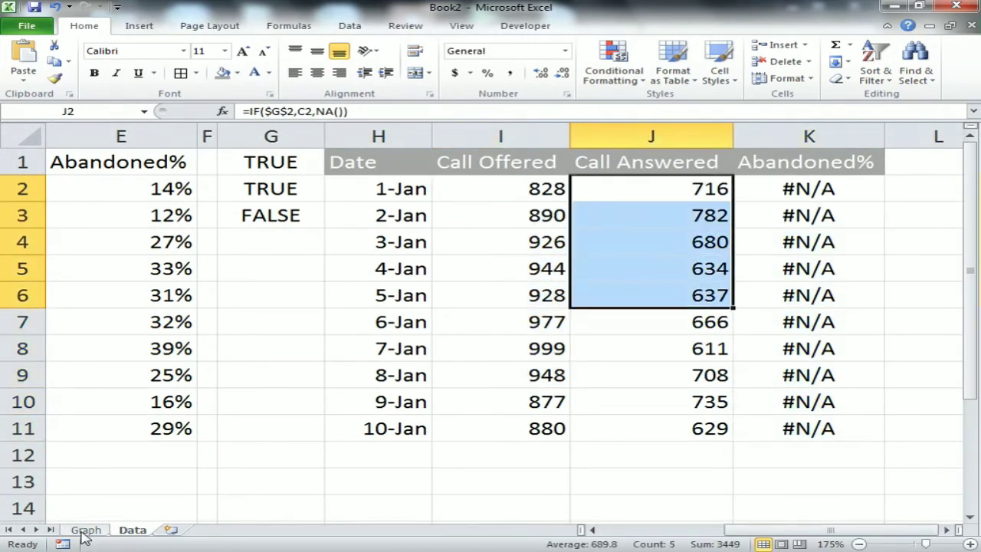
Untick Call Offered and Call Answered, then check the columns show #N/A.
{"action": "left_click", "coordinate": [85, 530]}
{"action": "left_click", "coordinate": [246, 157]}
{"action": "left_click", "coordinate": [352, 157]}
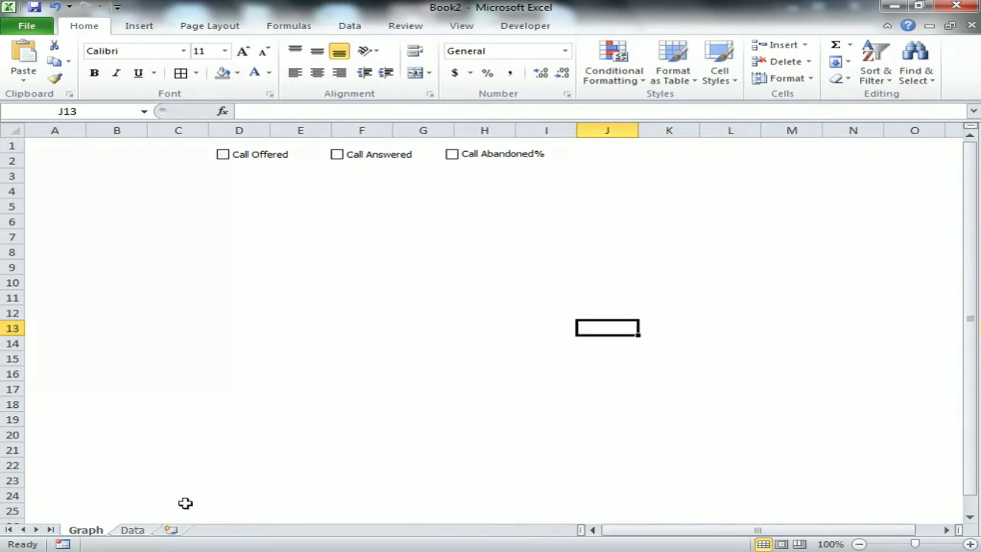
{"action": "left_click", "coordinate": [132, 530]}
{"action": "left_click_drag", "start_coordinate": [499, 189], "coordinate": [788, 423]}
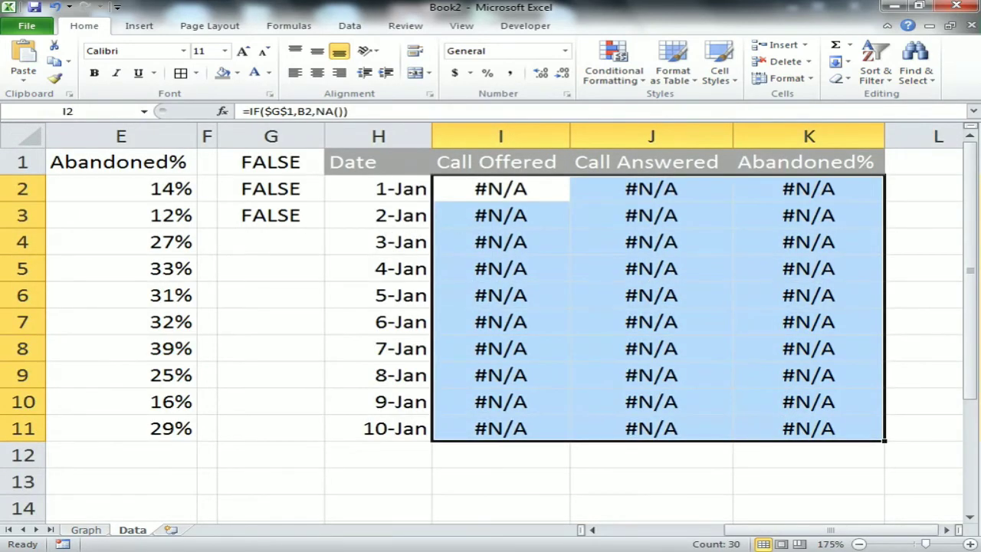
Re-tick all three checkboxes and select the helper table H1:K11.
{"action": "left_click", "coordinate": [90, 531]}
{"action": "left_click", "coordinate": [263, 157]}
{"action": "left_click", "coordinate": [353, 156]}
{"action": "left_click", "coordinate": [486, 156]}
{"action": "left_click", "coordinate": [132, 529]}
{"action": "left_click", "coordinate": [503, 235]}
{"action": "left_click_drag", "start_coordinate": [373, 160], "coordinate": [817, 430]}
Insert a clustered column chart from the helper table.
{"action": "left_click", "coordinate": [139, 26]}
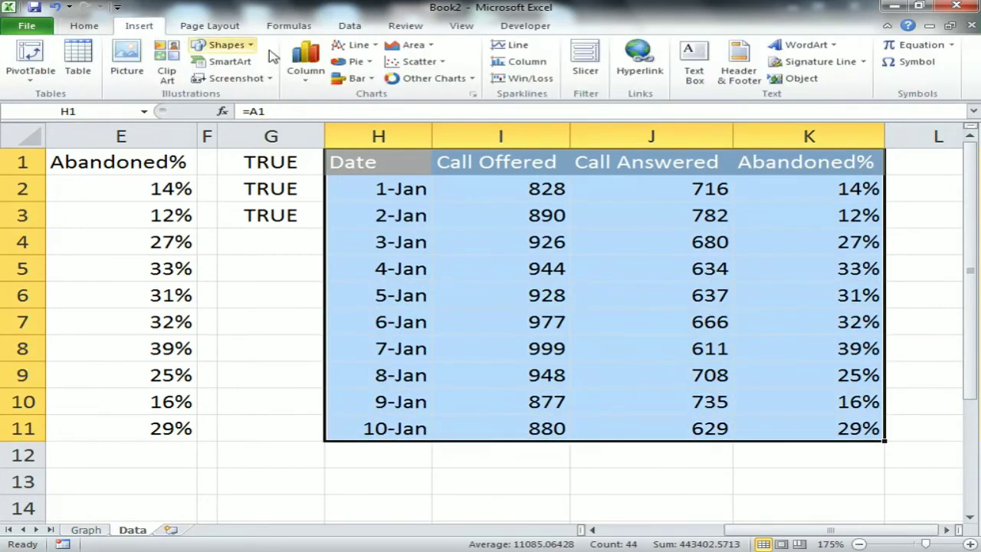
{"action": "left_click", "coordinate": [306, 73]}
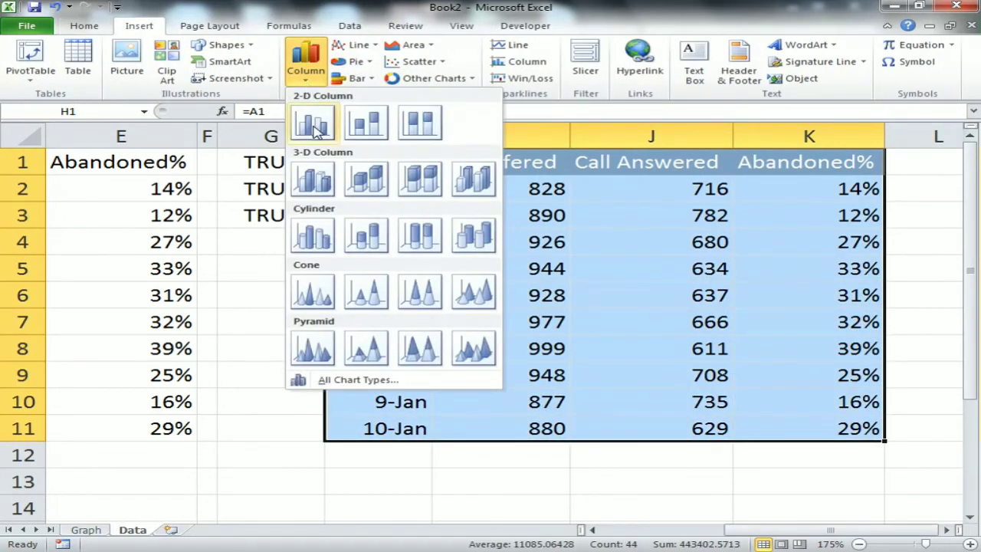
{"action": "left_click", "coordinate": [315, 123]}
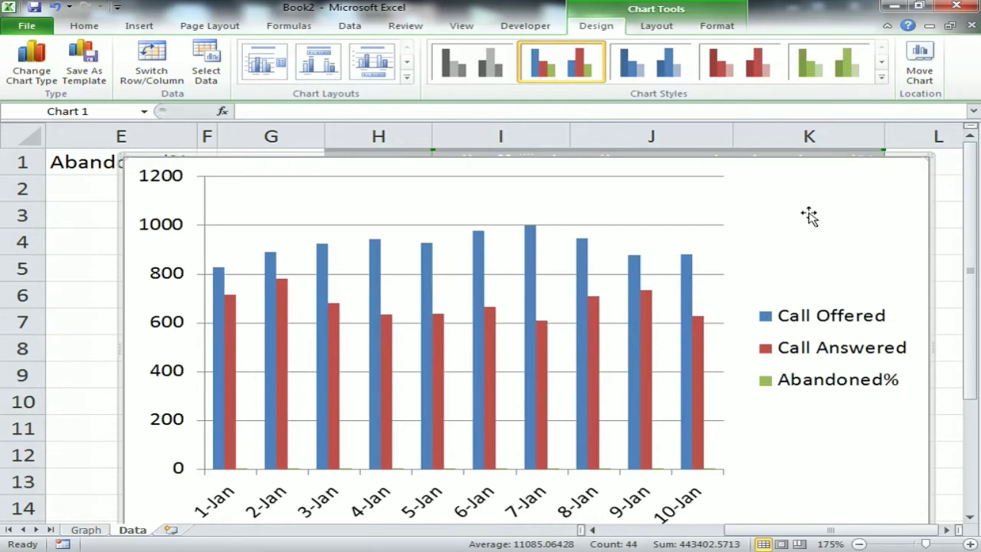
Move the chart onto the Graph sheet at cell D5.
{"action": "key", "text": "Delete"}
{"action": "left_click", "coordinate": [89, 532]}
{"action": "left_click", "coordinate": [252, 201]}
{"action": "key", "text": "ctrl+v"}
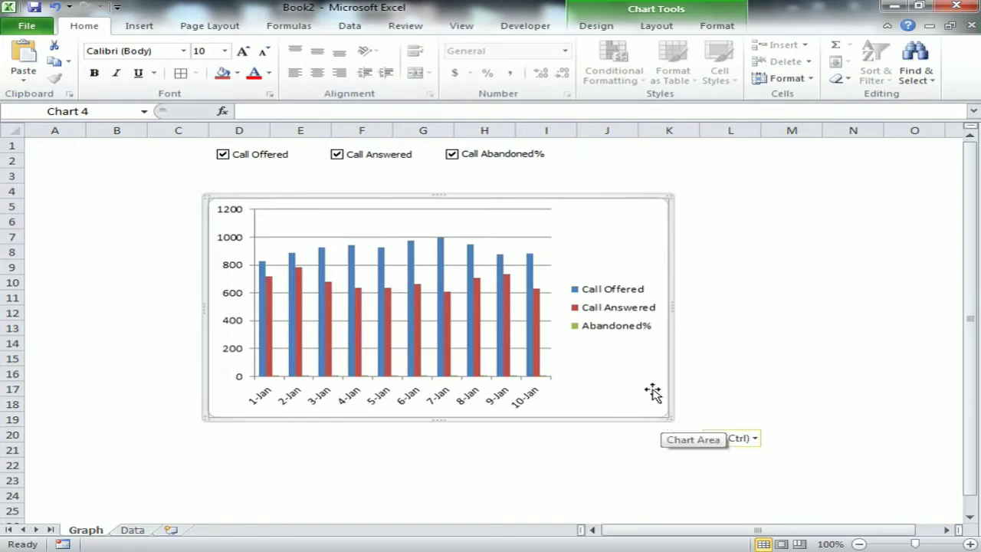
Reposition and enlarge the chart under the checkboxes, and set the legend position to Bottom.
{"action": "left_click_drag", "start_coordinate": [605, 204], "coordinate": [565, 181]}
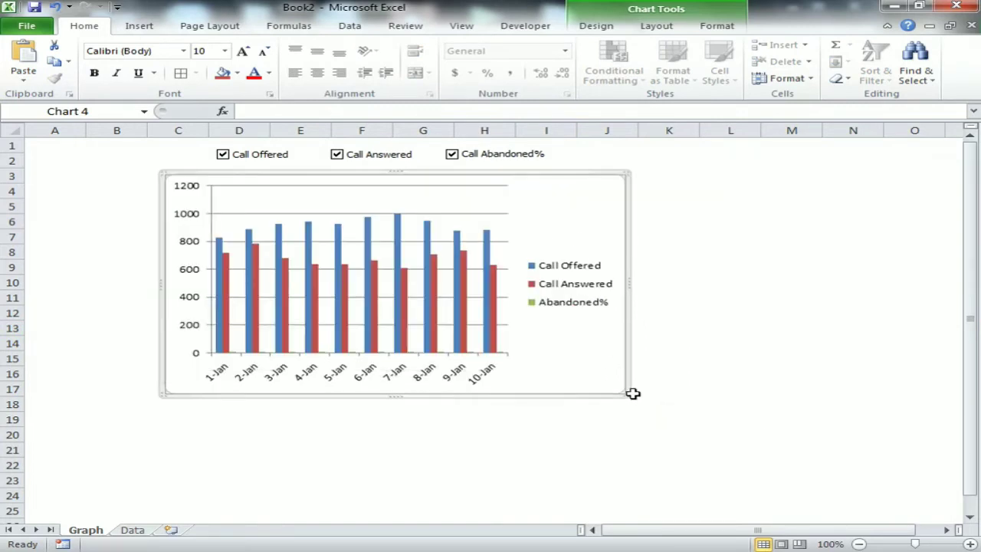
{"action": "left_click_drag", "start_coordinate": [714, 445], "coordinate": [720, 448]}
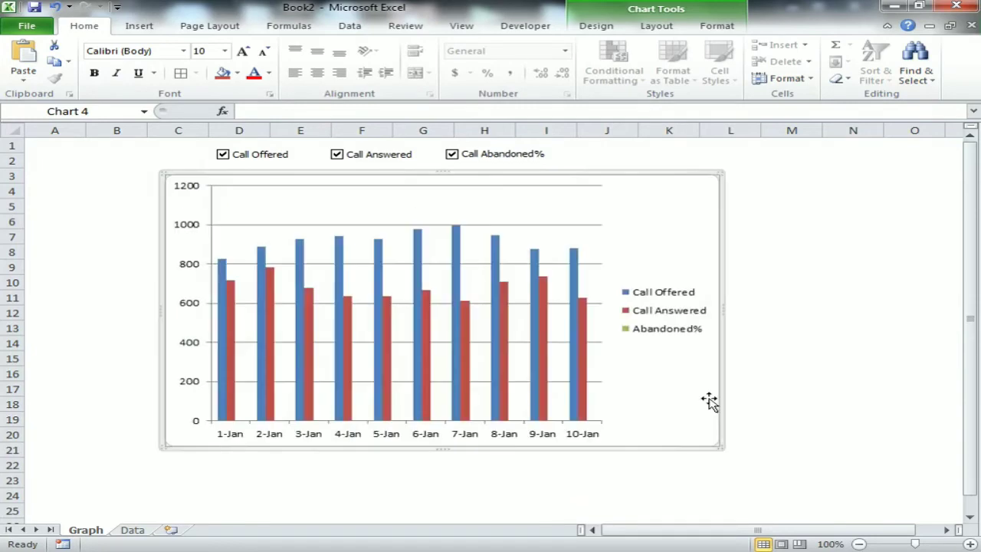
{"action": "left_click", "coordinate": [681, 316]}
{"action": "double_click", "coordinate": [681, 315]}
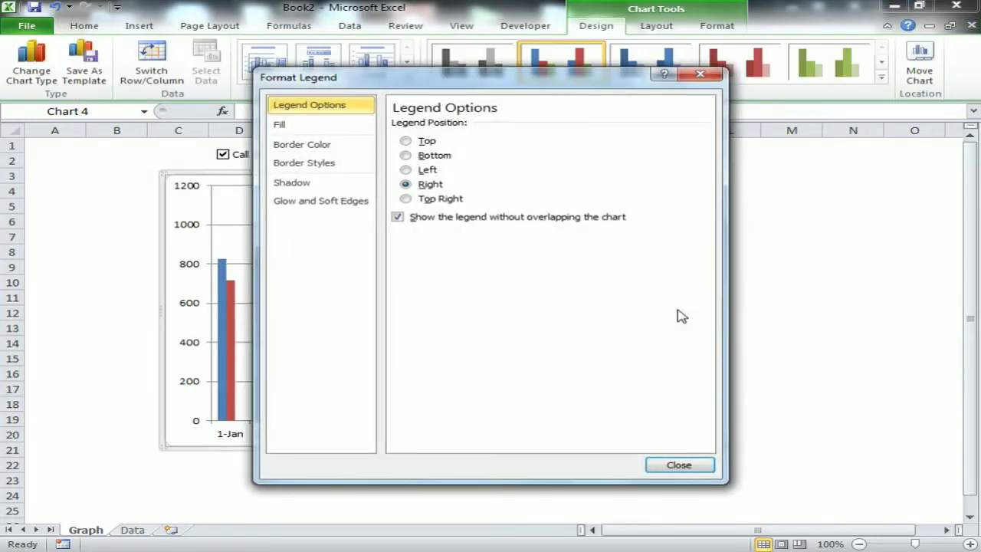
{"action": "left_click", "coordinate": [427, 156]}
{"action": "left_click", "coordinate": [679, 463]}
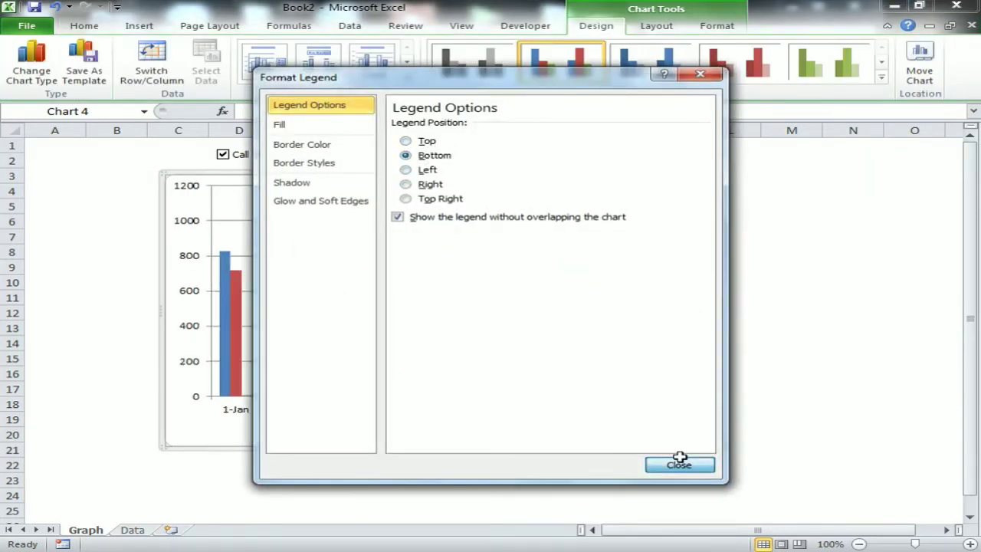
{"action": "left_click", "coordinate": [768, 327]}
{"action": "left_click", "coordinate": [688, 229]}
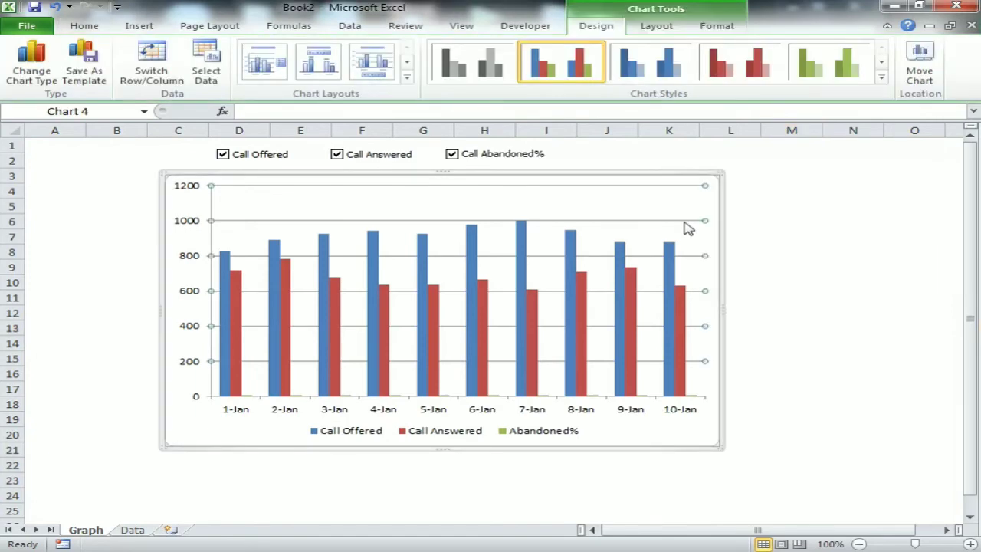
Delete the horizontal gridlines and apply a dark chart style.
{"action": "key", "text": "Delete"}
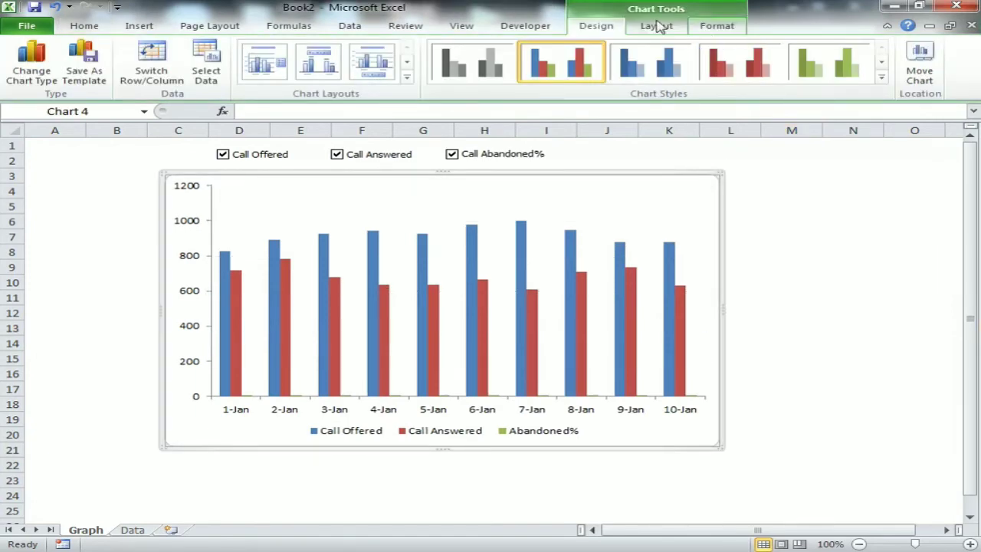
{"action": "left_click", "coordinate": [882, 78]}
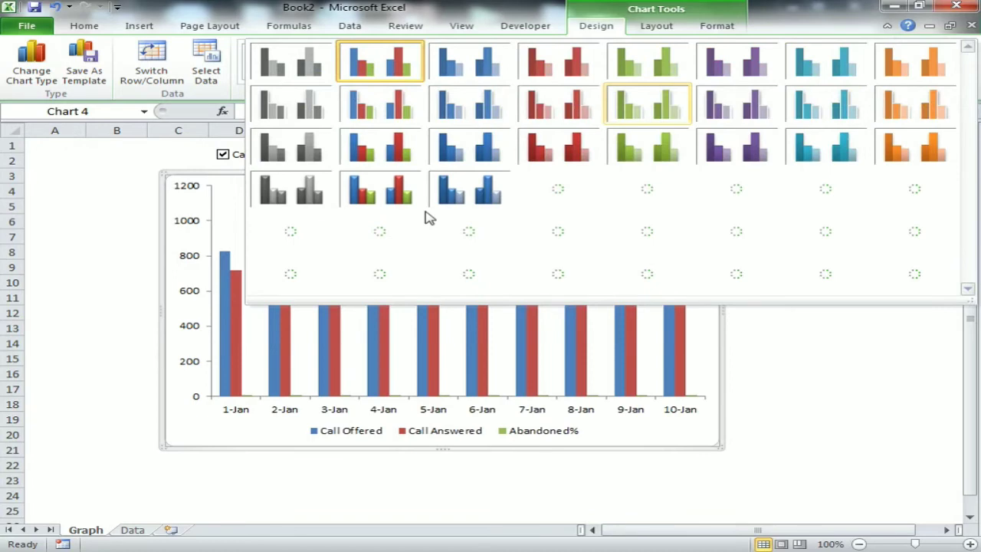
{"action": "left_click", "coordinate": [381, 274]}
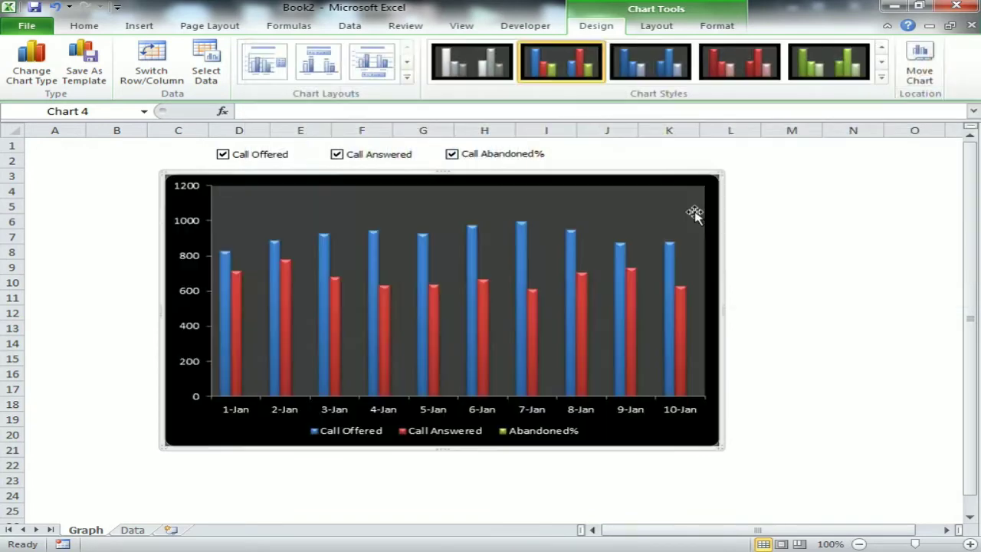
Nudge the chart left and resize it slightly larger.
{"action": "left_click", "coordinate": [690, 205]}
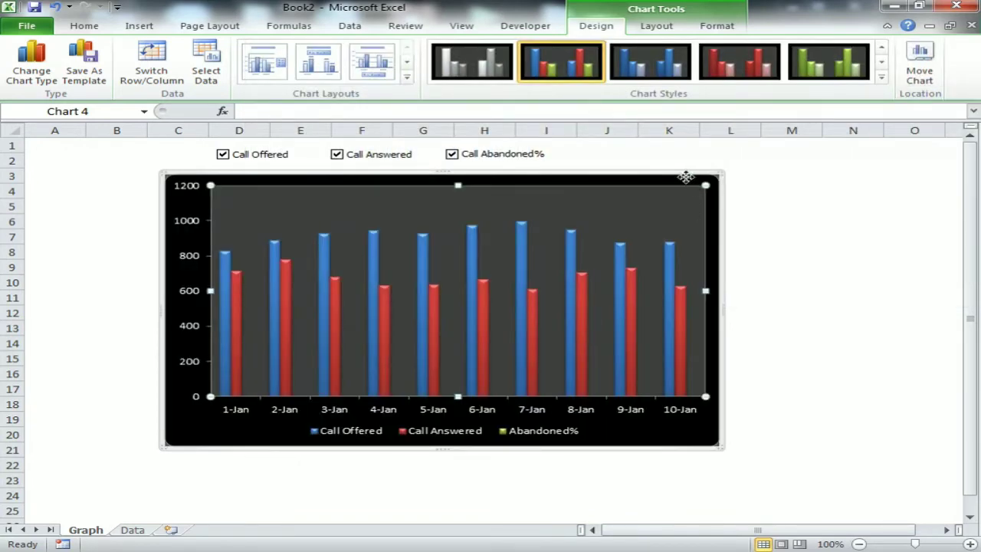
{"action": "left_click_drag", "start_coordinate": [686, 178], "coordinate": [663, 176]}
{"action": "mouse_move", "coordinate": [683, 472]}
{"action": "left_mouse_down"}
{"action": "mouse_move", "coordinate": [703, 449]}
{"action": "mouse_move", "coordinate": [784, 499]}
{"action": "mouse_move", "coordinate": [716, 402]}
{"action": "left_mouse_up"}
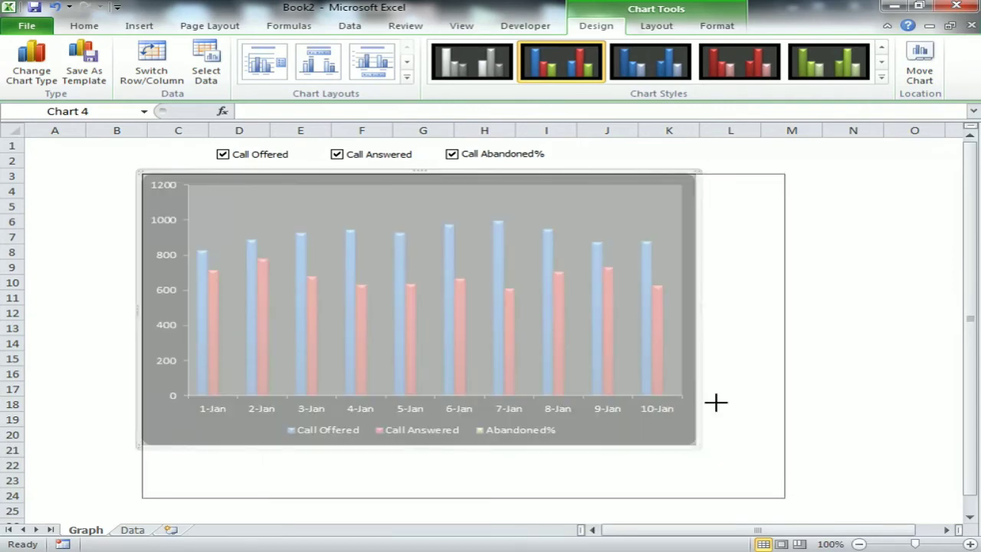
{"action": "left_click_drag", "start_coordinate": [739, 253], "coordinate": [784, 498]}
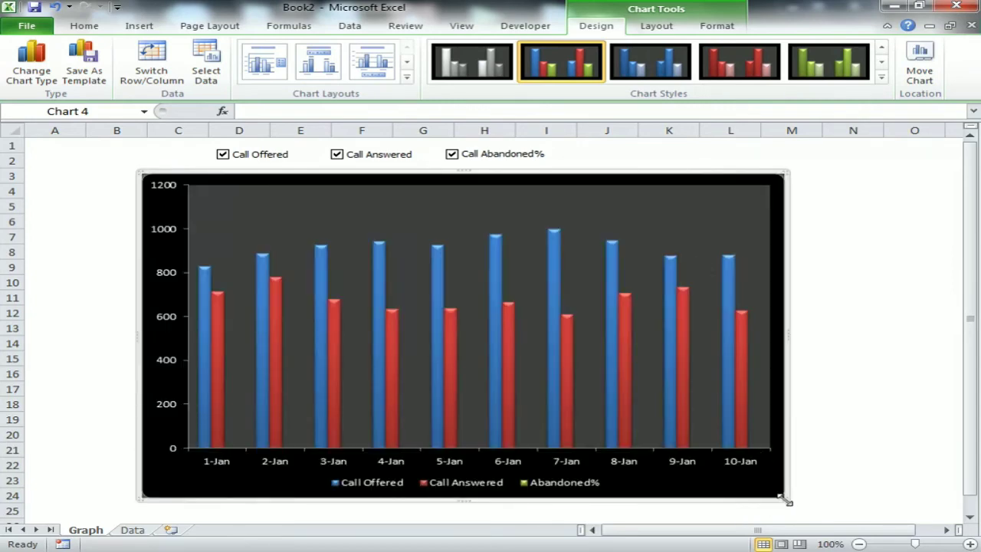
{"action": "left_click_drag", "start_coordinate": [741, 453], "coordinate": [734, 444]}
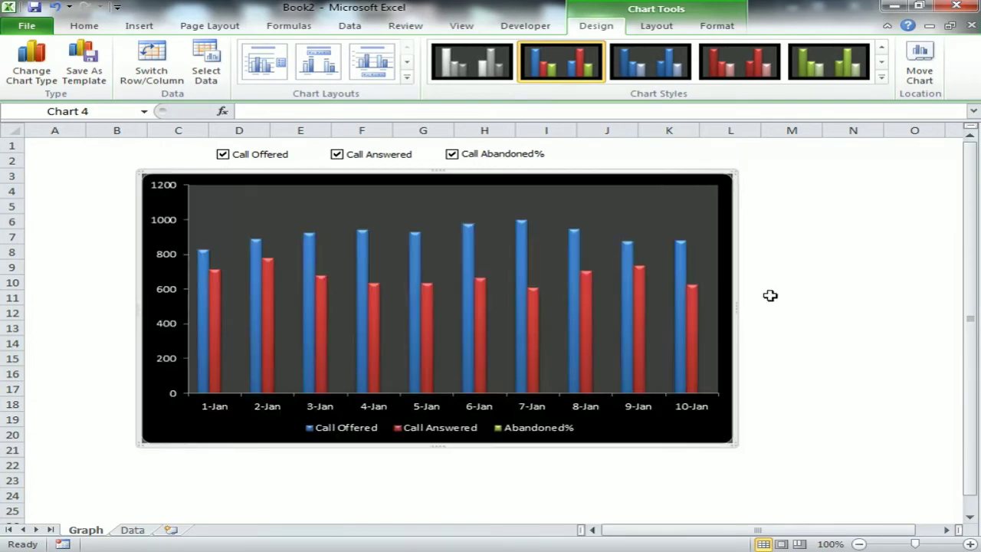
{"action": "scroll", "coordinate": [793, 297], "scroll_direction": "up", "scroll_amount": 2}
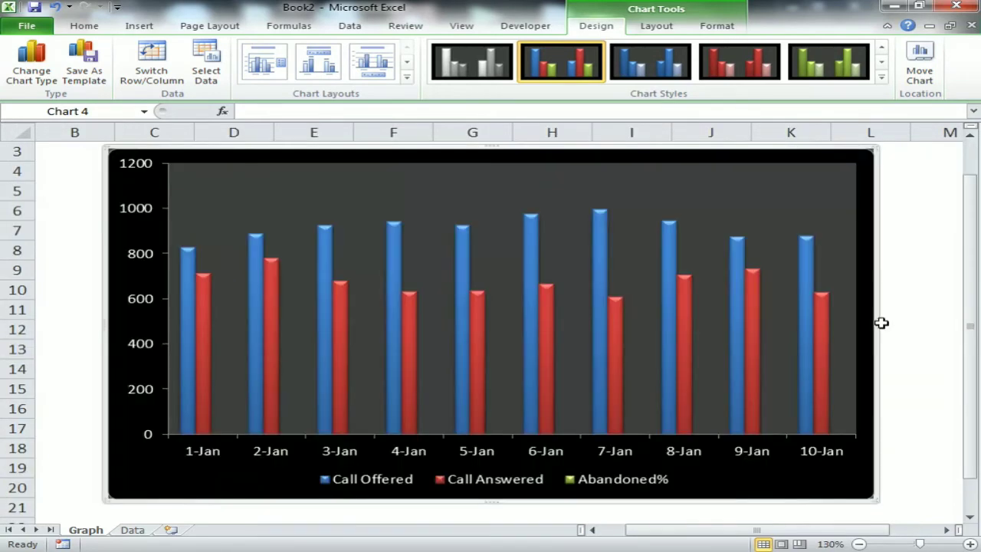
{"action": "scroll", "coordinate": [815, 307], "scroll_direction": "up", "scroll_amount": 1}
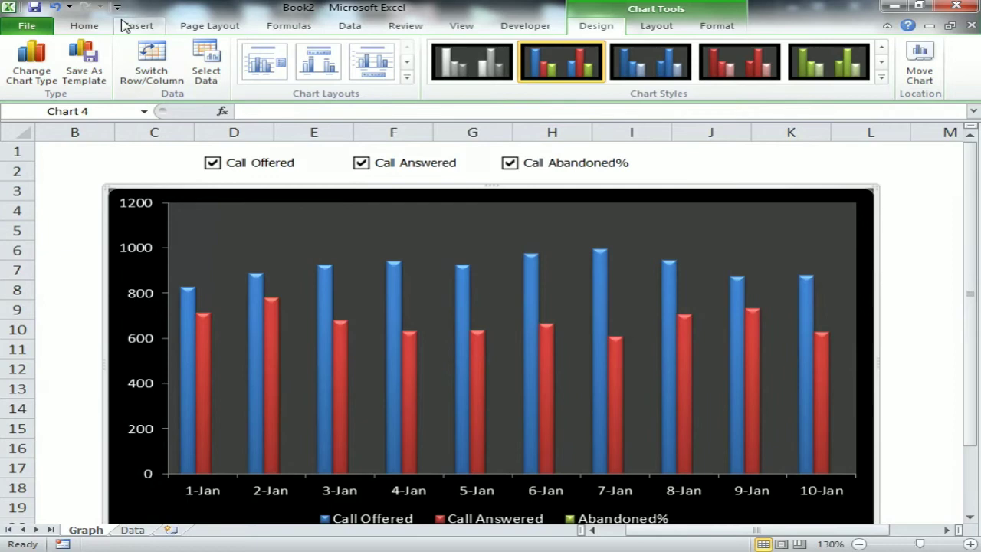
Enter a temporary 9000% in Data cell K3 so the 2-Jan Abandoned% series shows on the chart.
{"action": "left_click", "coordinate": [86, 26]}
{"action": "left_click", "coordinate": [140, 27]}
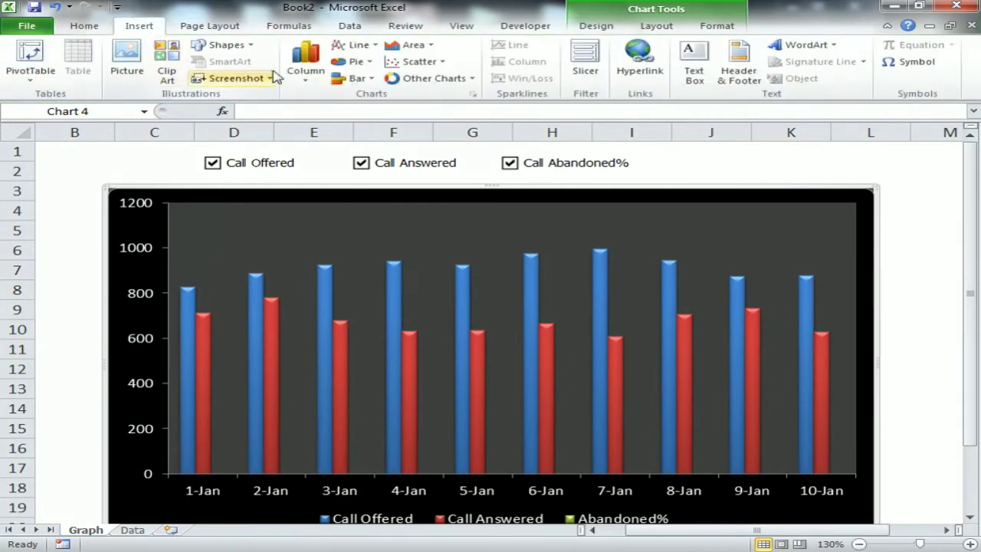
{"action": "left_click", "coordinate": [131, 530]}
{"action": "left_click", "coordinate": [877, 190]}
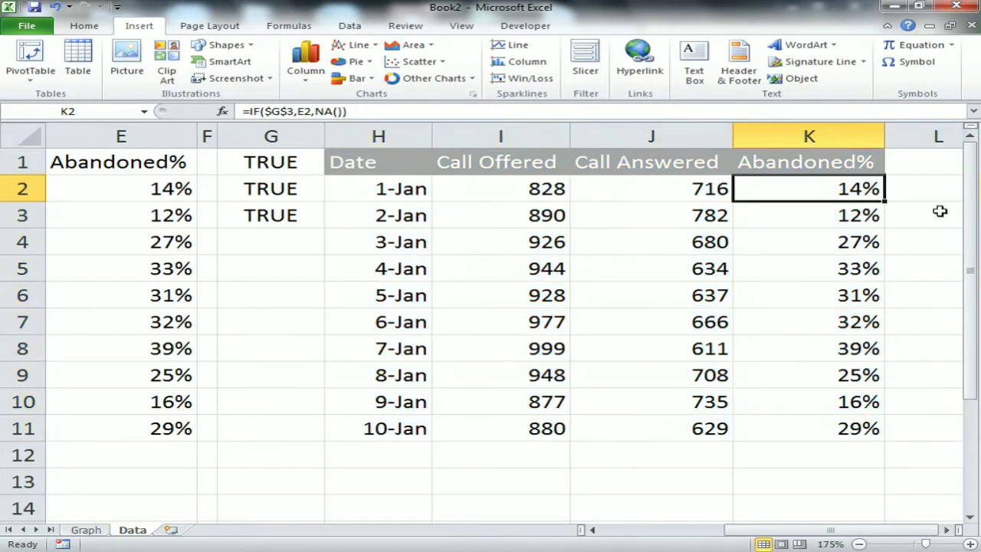
{"action": "key", "text": "Down"}
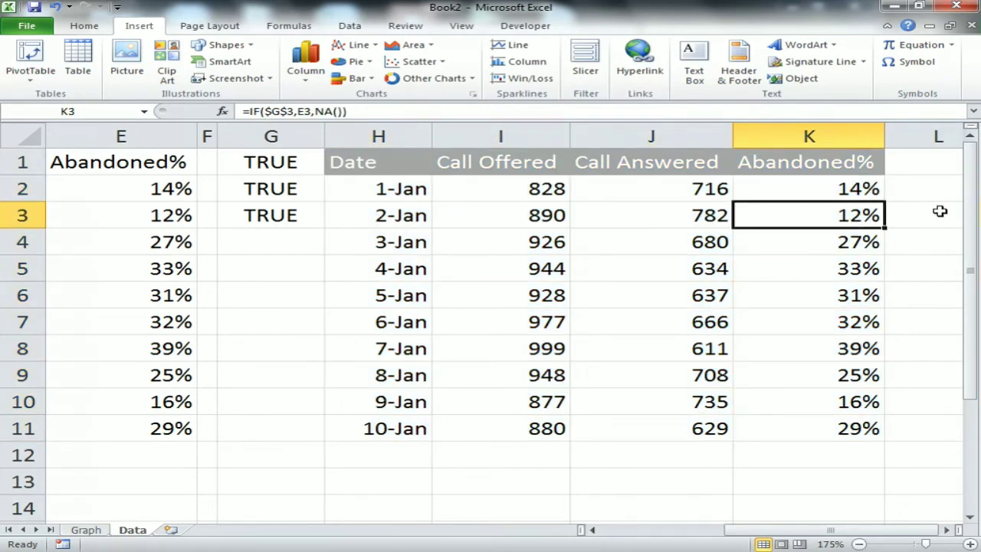
{"action": "type", "text": "9000"}
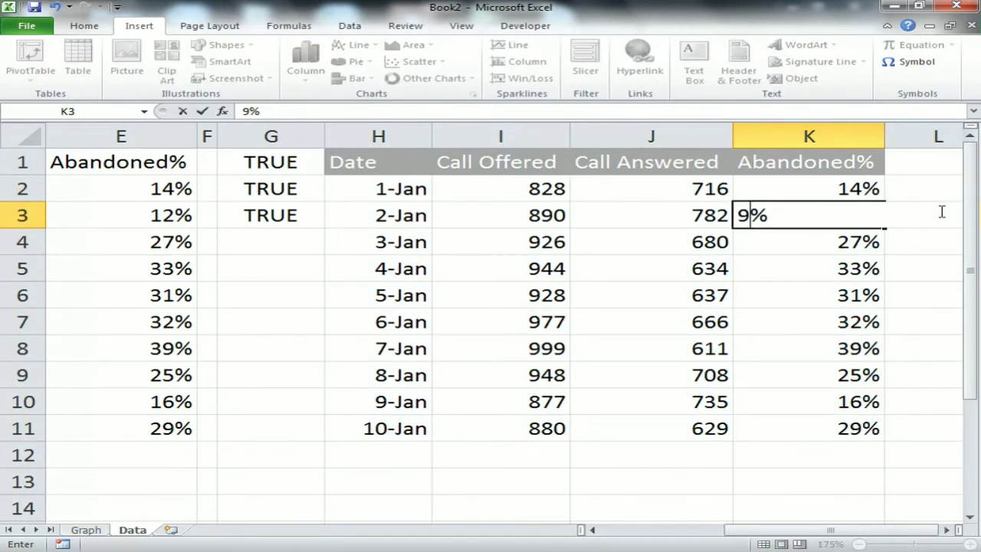
{"action": "key", "text": "Return"}
{"action": "key", "text": "Up"}
{"action": "key", "text": "ctrl+Page_Up"}
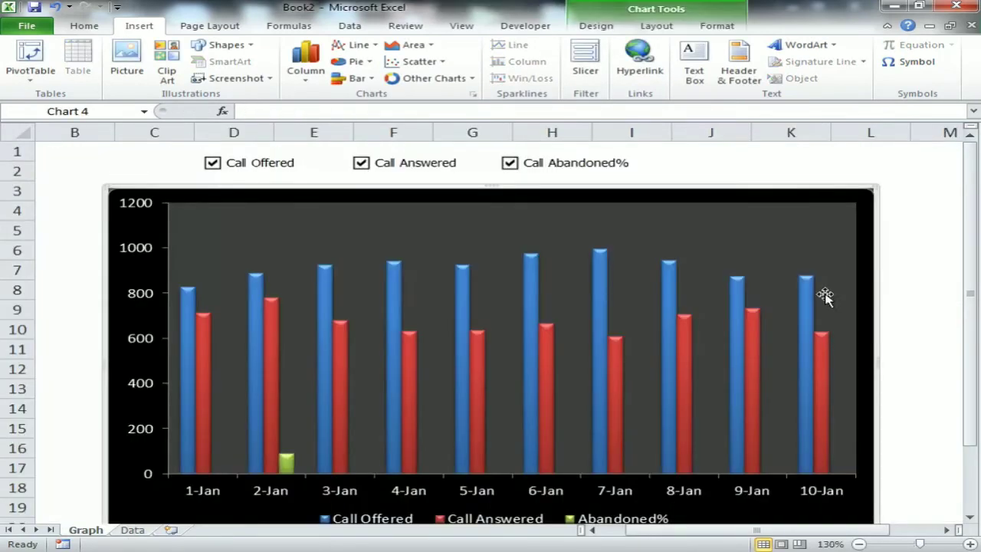
{"action": "left_click", "coordinate": [285, 464]}
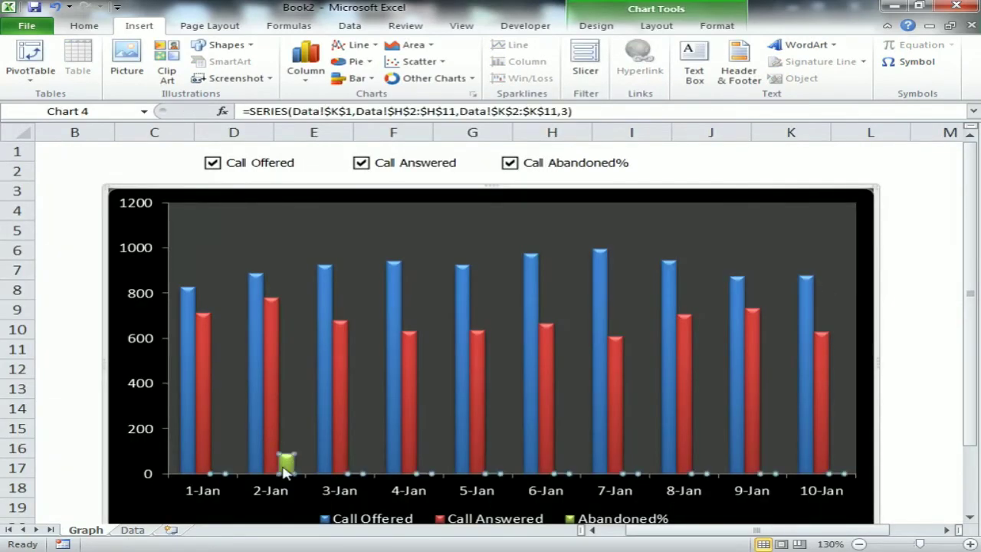
Plot the Abandoned% series on the secondary axis via Format Data Series.
{"action": "mouse_move", "coordinate": [290, 468]}
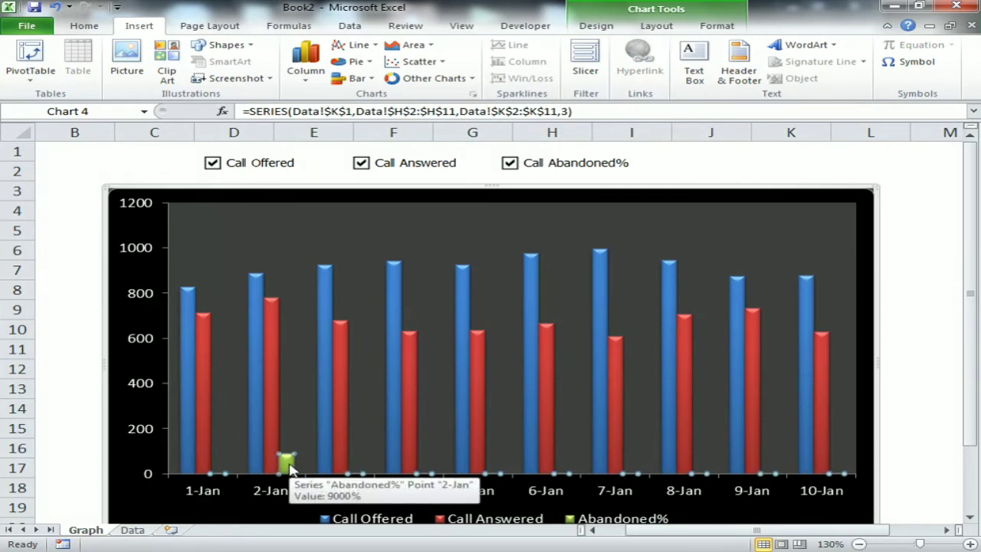
{"action": "right_click", "coordinate": [291, 469]}
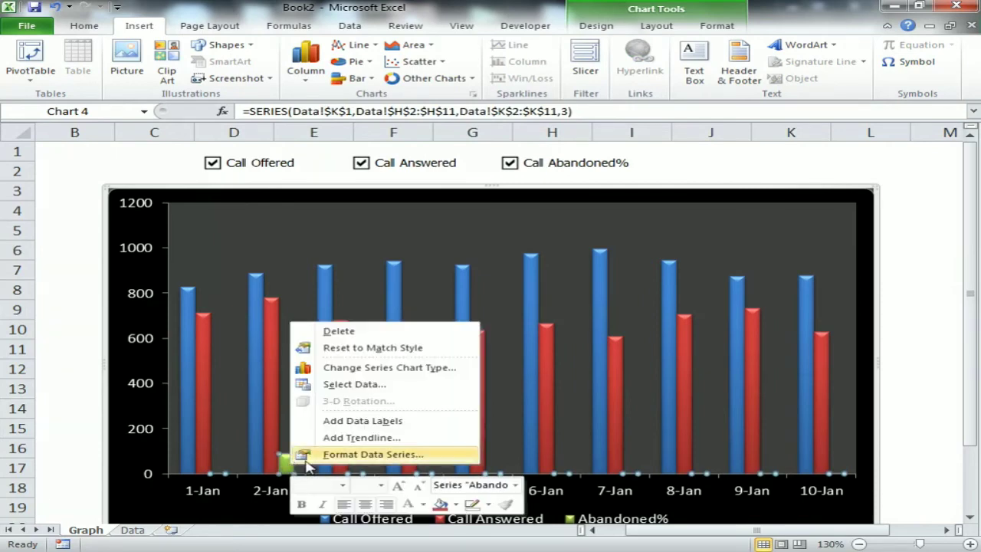
{"action": "left_click", "coordinate": [372, 454]}
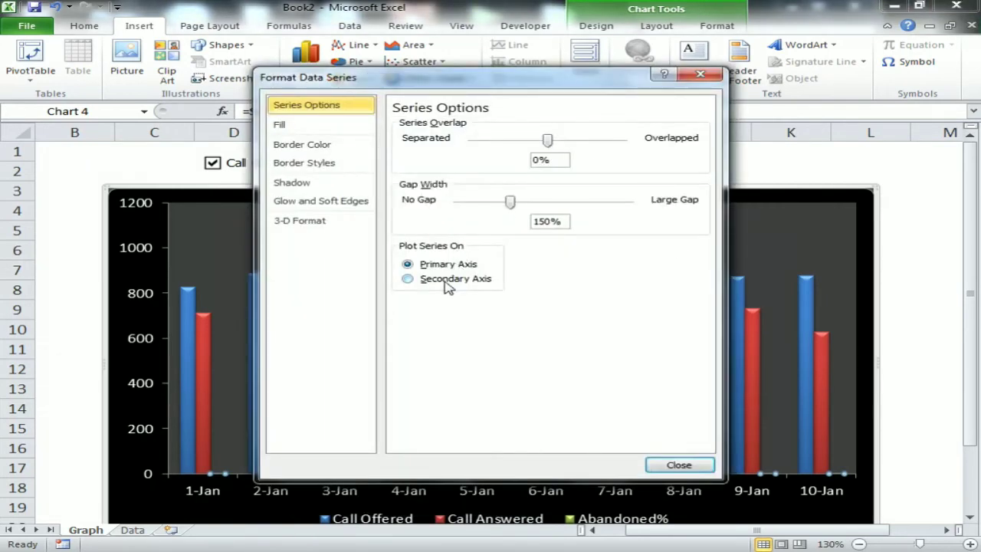
{"action": "left_click", "coordinate": [449, 281]}
{"action": "left_click", "coordinate": [678, 464]}
Change the Abandoned% series chart type to Line with Markers.
{"action": "right_click", "coordinate": [259, 257]}
{"action": "key", "text": "Escape"}
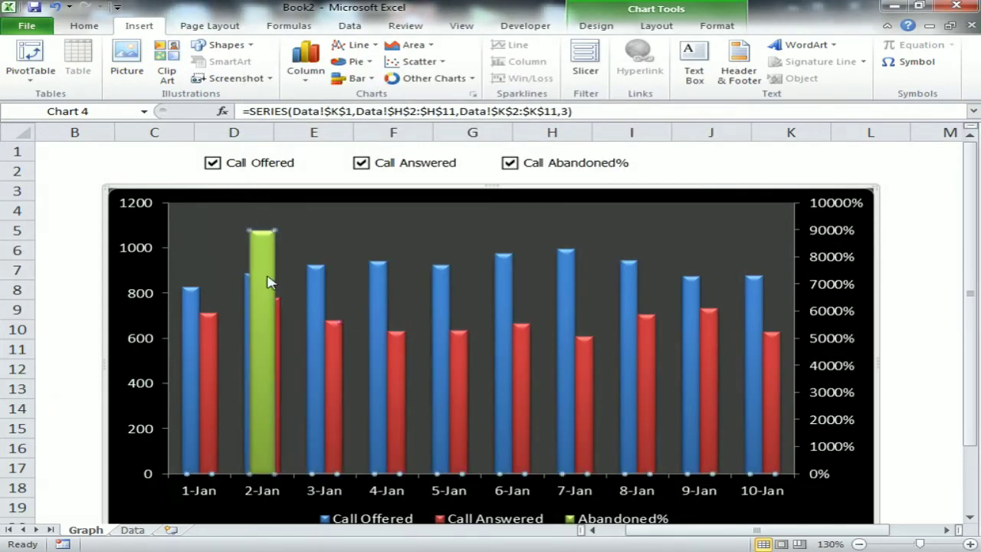
{"action": "right_click", "coordinate": [268, 282]}
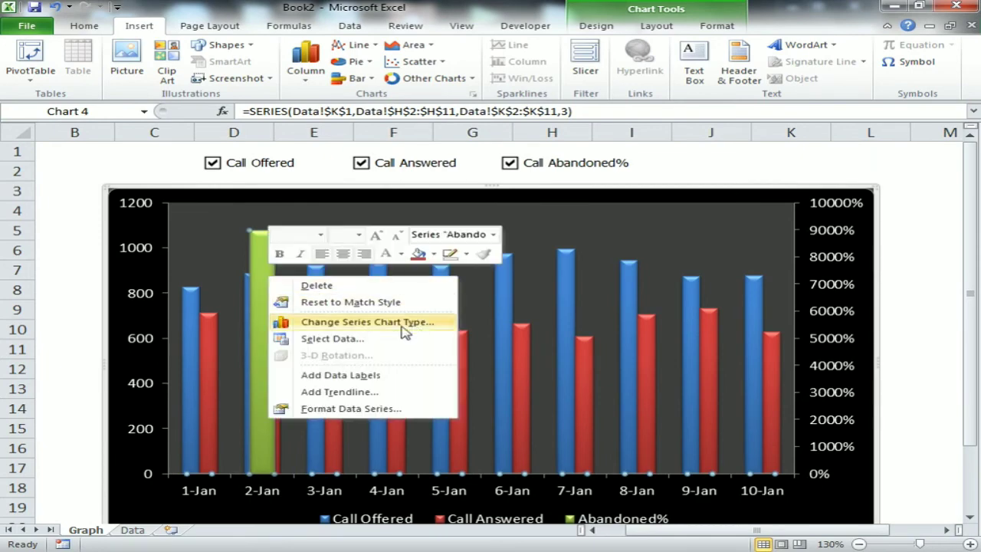
{"action": "left_click", "coordinate": [383, 326]}
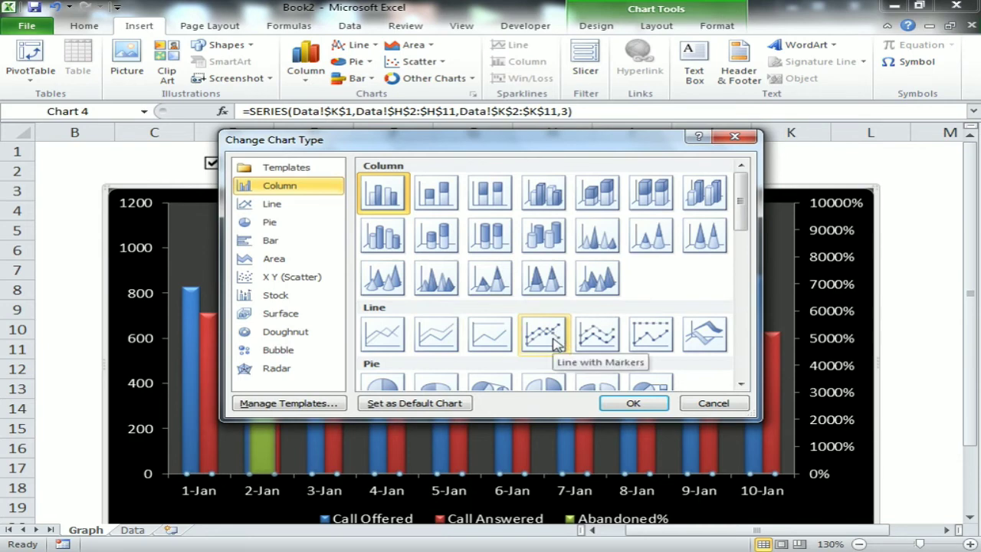
{"action": "left_click", "coordinate": [555, 344]}
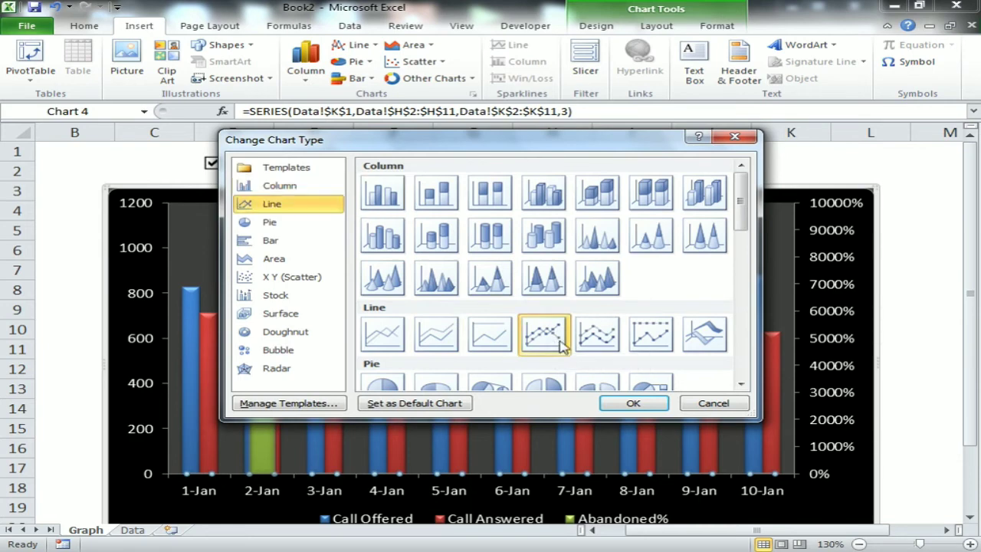
{"action": "left_click", "coordinate": [633, 403]}
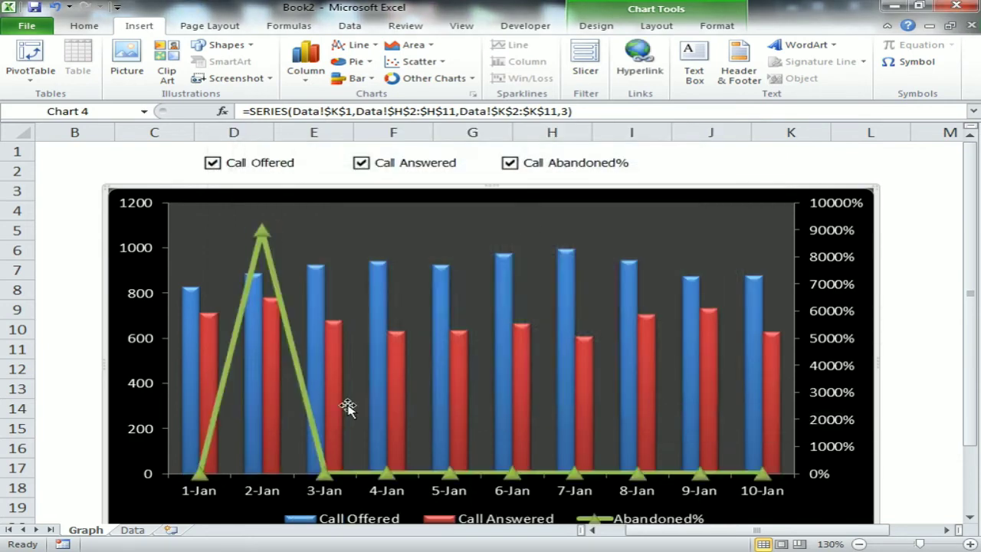
Fill K2's Abandoned% formula down through K4 on the Data sheet, replacing the 9000% test value.
{"action": "left_click", "coordinate": [134, 528]}
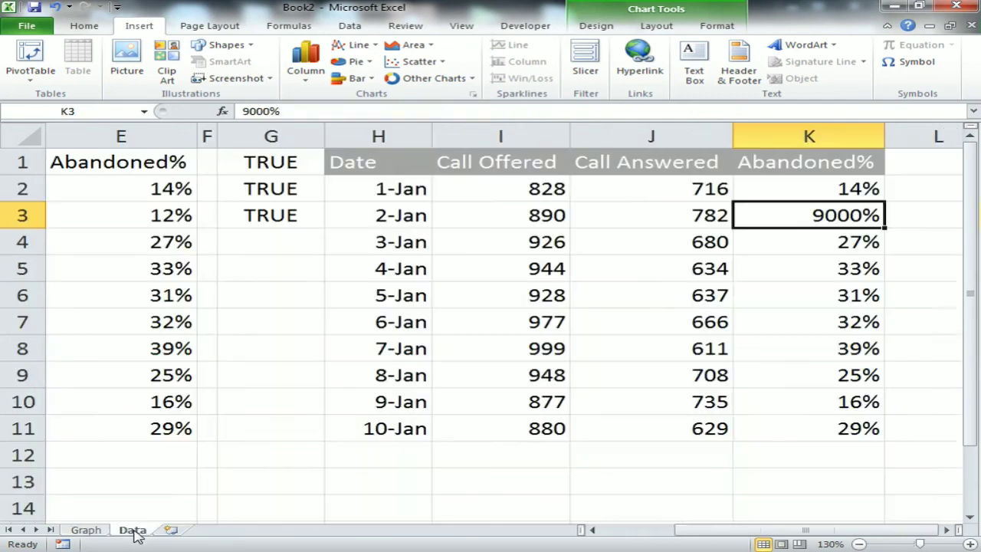
{"action": "left_click", "coordinate": [864, 189]}
{"action": "left_click_drag", "start_coordinate": [888, 199], "coordinate": [887, 264]}
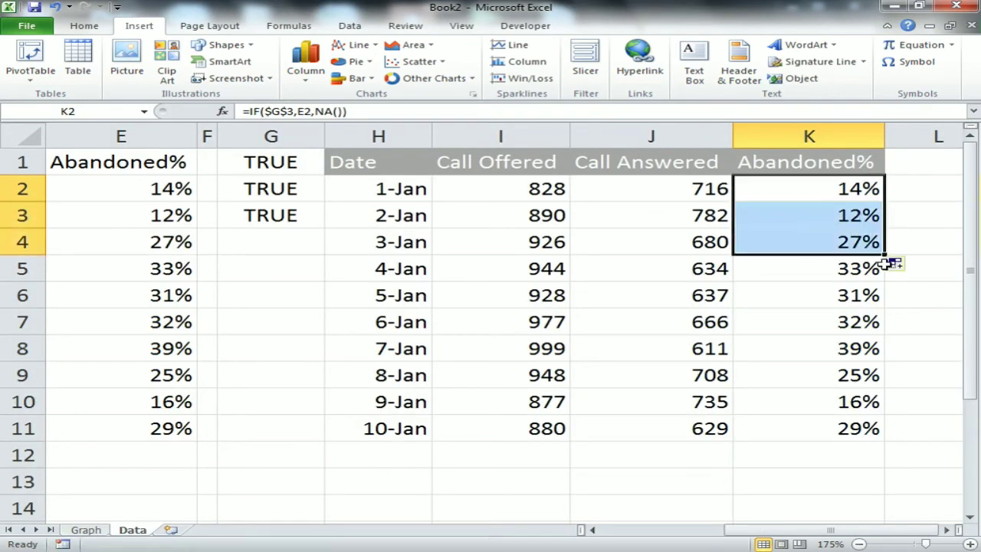
{"action": "left_click", "coordinate": [860, 195]}
{"action": "left_click", "coordinate": [85, 530]}
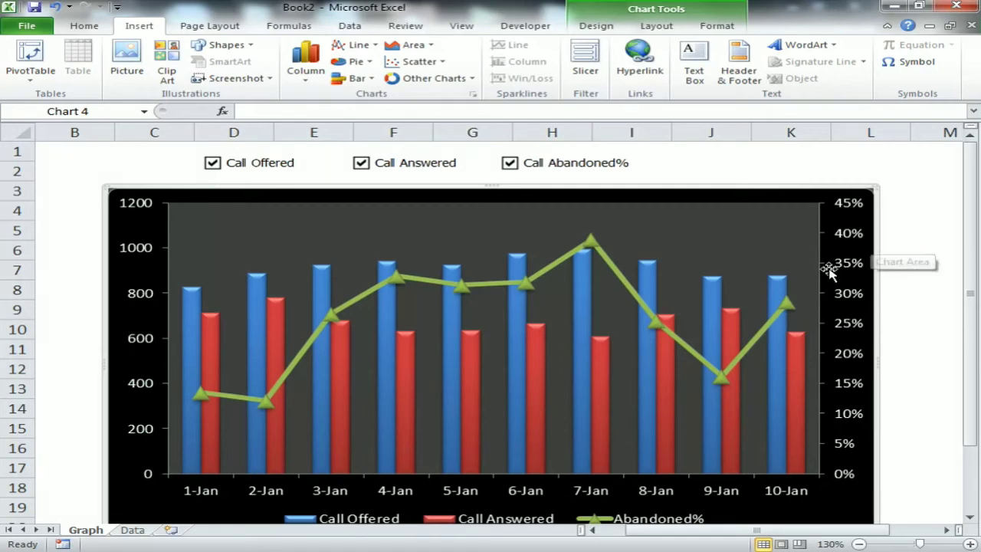
Give the Abandoned% line built-in circle markers with a solid black fill.
{"action": "left_click", "coordinate": [635, 298]}
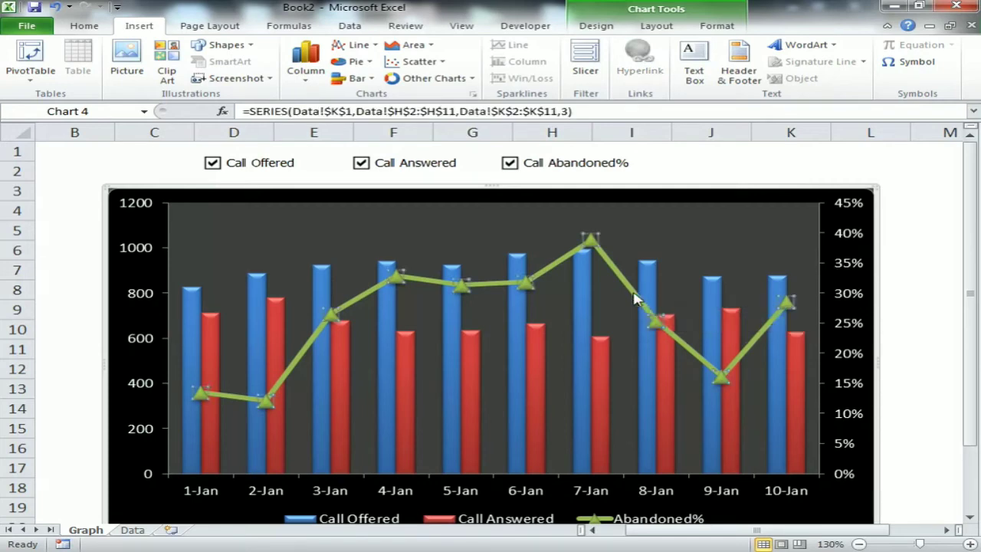
{"action": "right_click", "coordinate": [636, 298]}
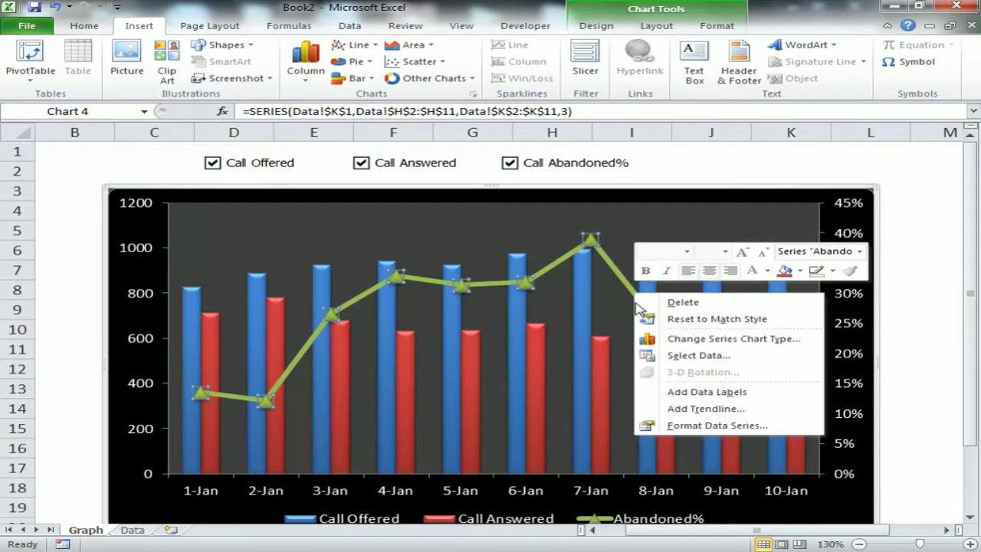
{"action": "left_click", "coordinate": [713, 426]}
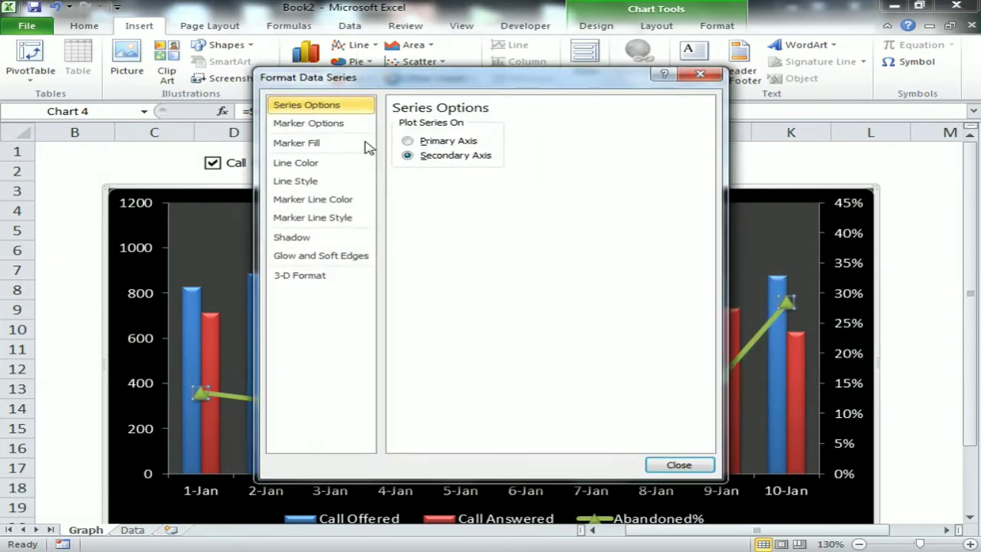
{"action": "left_click", "coordinate": [322, 125]}
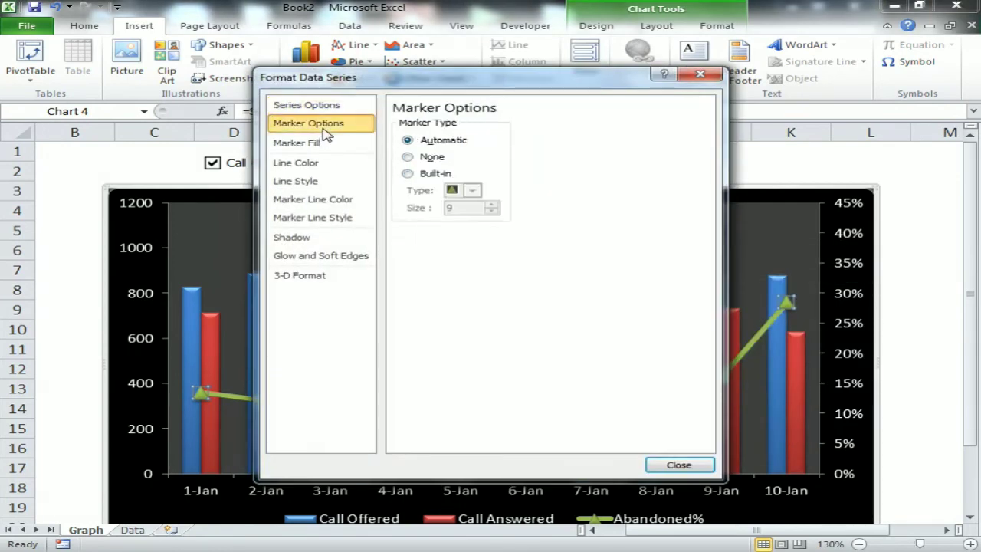
{"action": "left_click", "coordinate": [408, 174]}
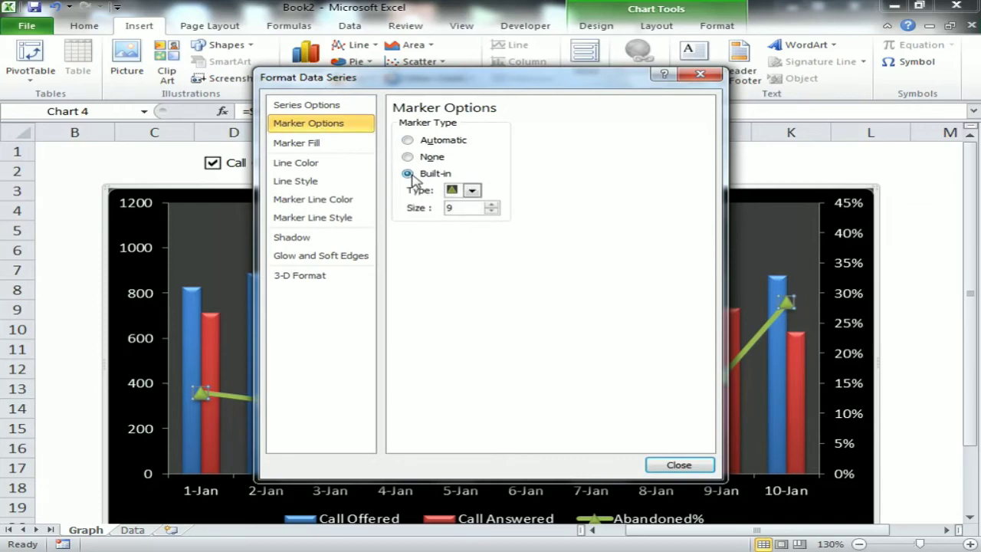
{"action": "left_click", "coordinate": [478, 194]}
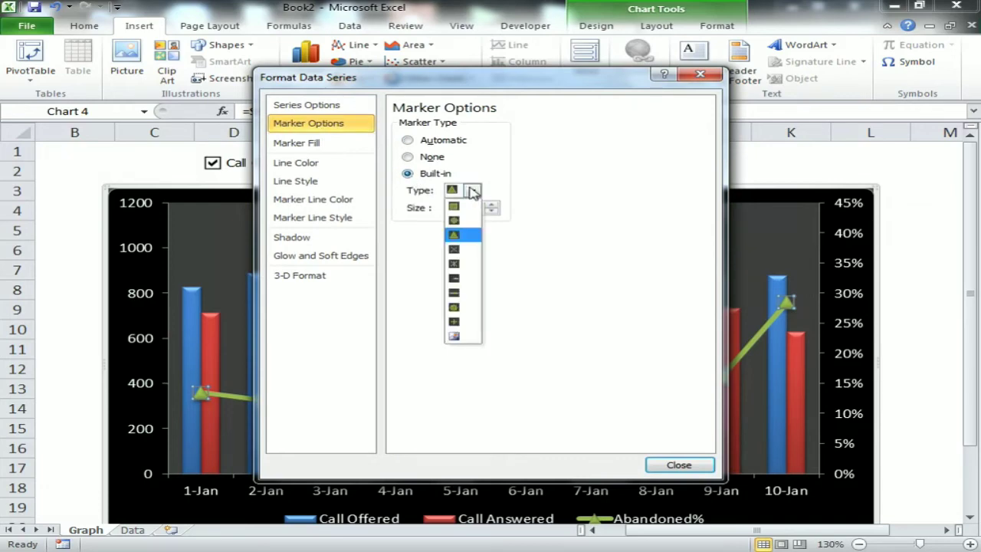
{"action": "left_click", "coordinate": [456, 307]}
{"action": "left_click", "coordinate": [318, 146]}
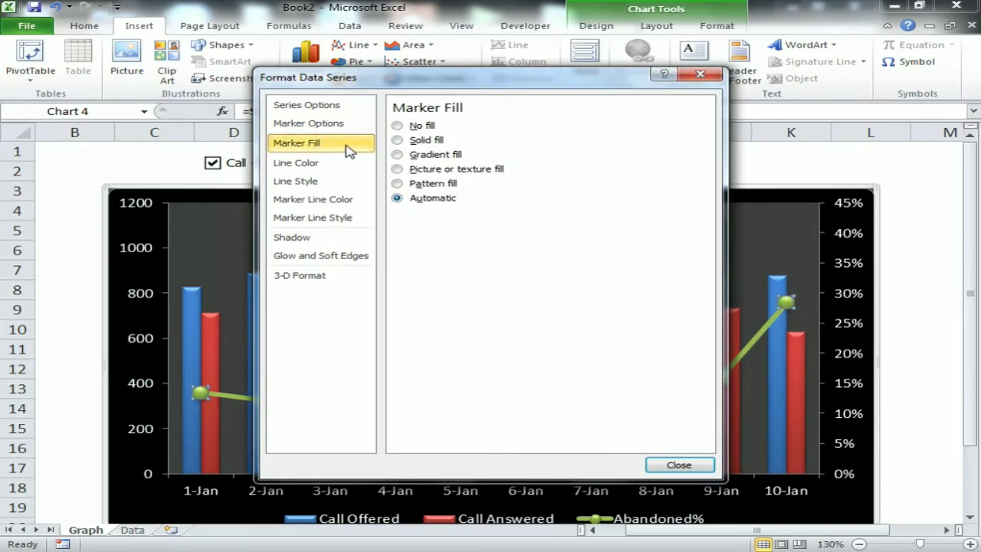
{"action": "left_click", "coordinate": [398, 141]}
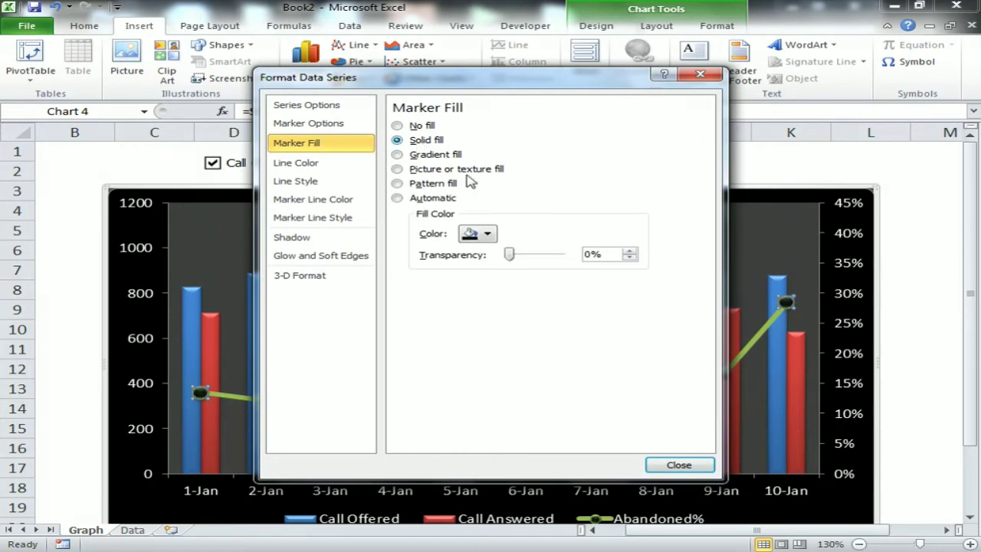
{"action": "left_click", "coordinate": [488, 234]}
{"action": "left_click", "coordinate": [483, 266]}
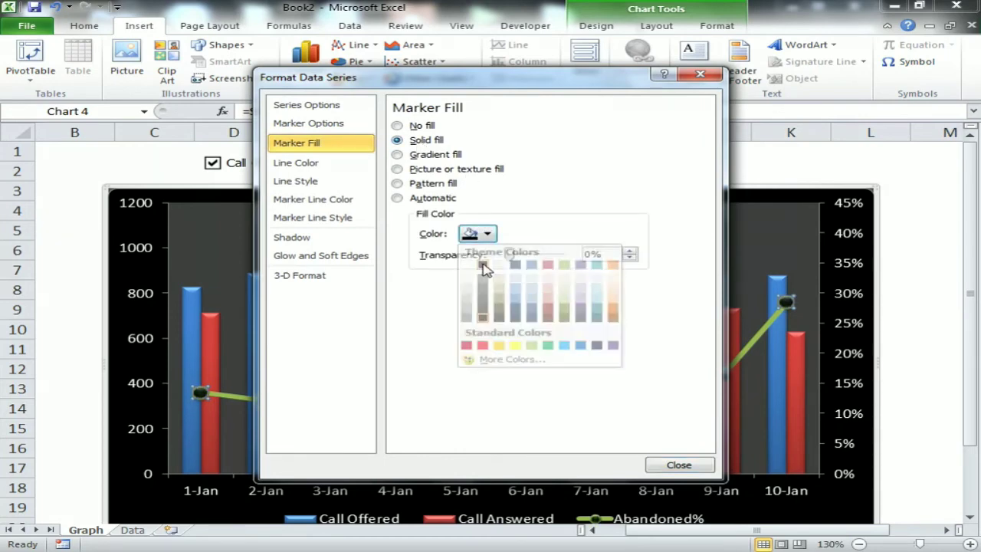
Make the Abandoned% line solid orange and smoothed.
{"action": "left_click", "coordinate": [313, 172]}
{"action": "left_click", "coordinate": [415, 141]}
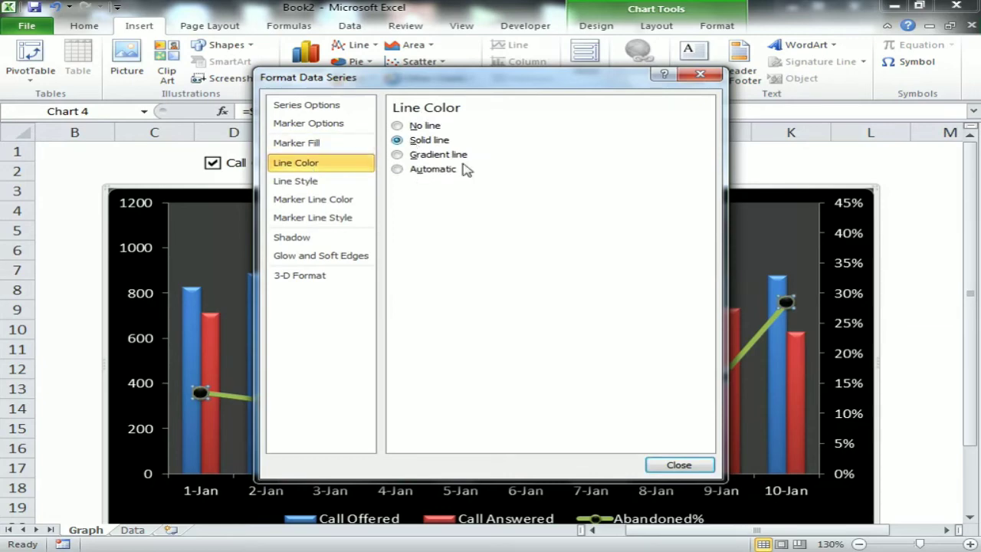
{"action": "left_click", "coordinate": [477, 188]}
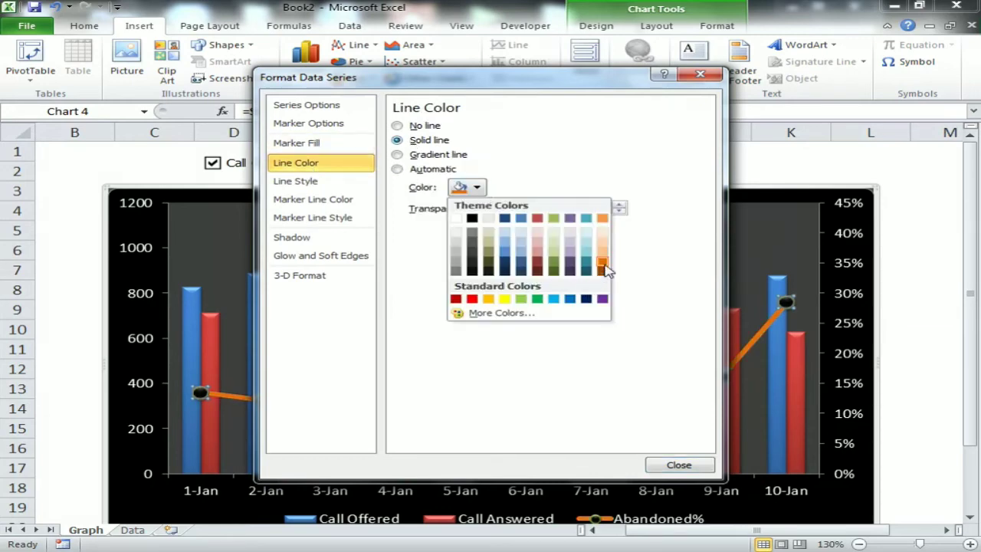
{"action": "left_click", "coordinate": [604, 265]}
{"action": "left_click", "coordinate": [313, 182]}
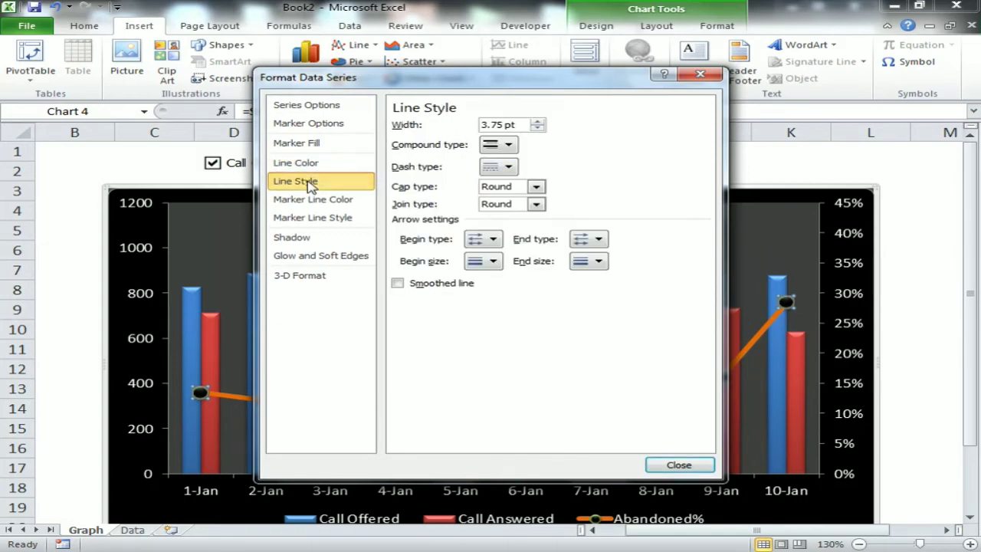
{"action": "left_click", "coordinate": [399, 285]}
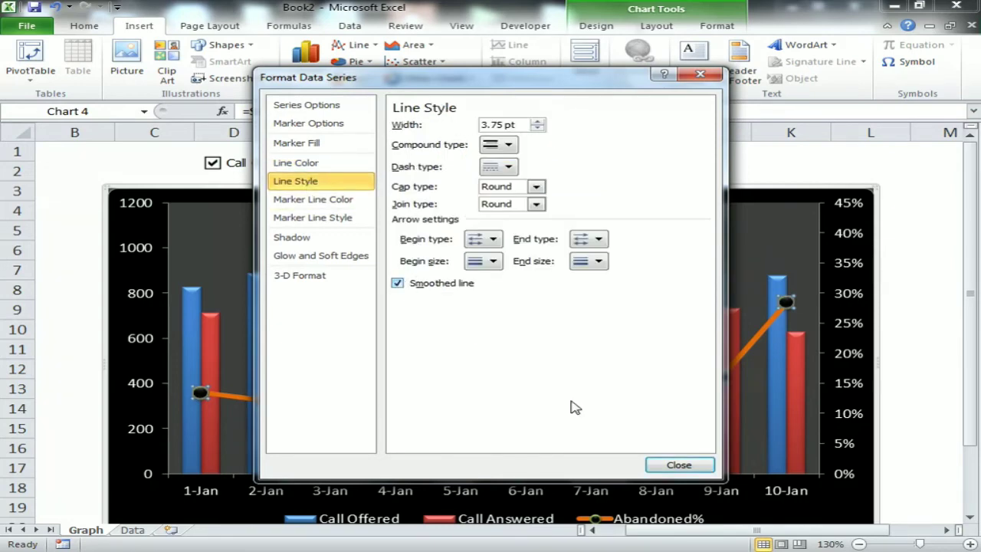
{"action": "left_click", "coordinate": [679, 464]}
{"action": "left_click", "coordinate": [749, 175]}
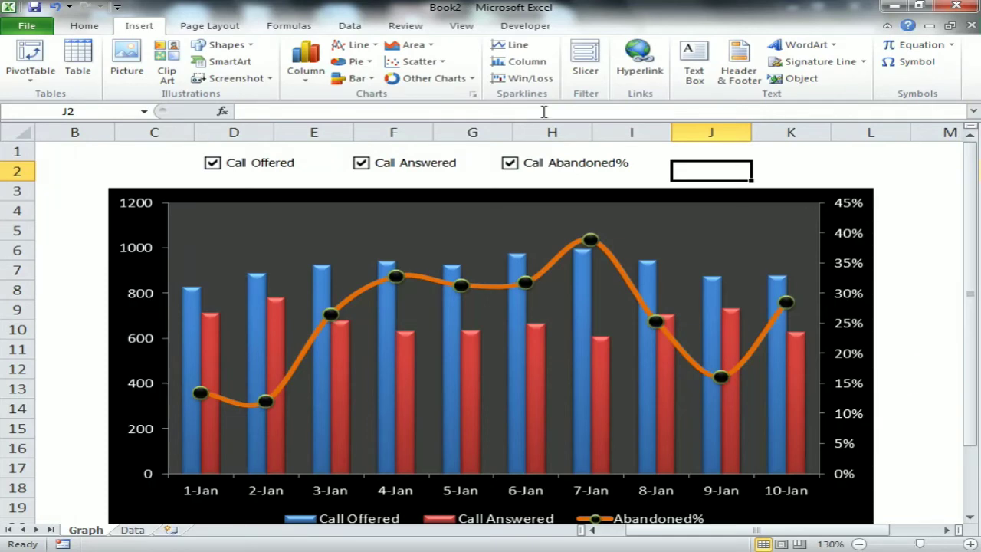
Reset the Graph sheet zoom to 100% and select the combo chart for Layout editing.
{"action": "left_click", "coordinate": [462, 25]}
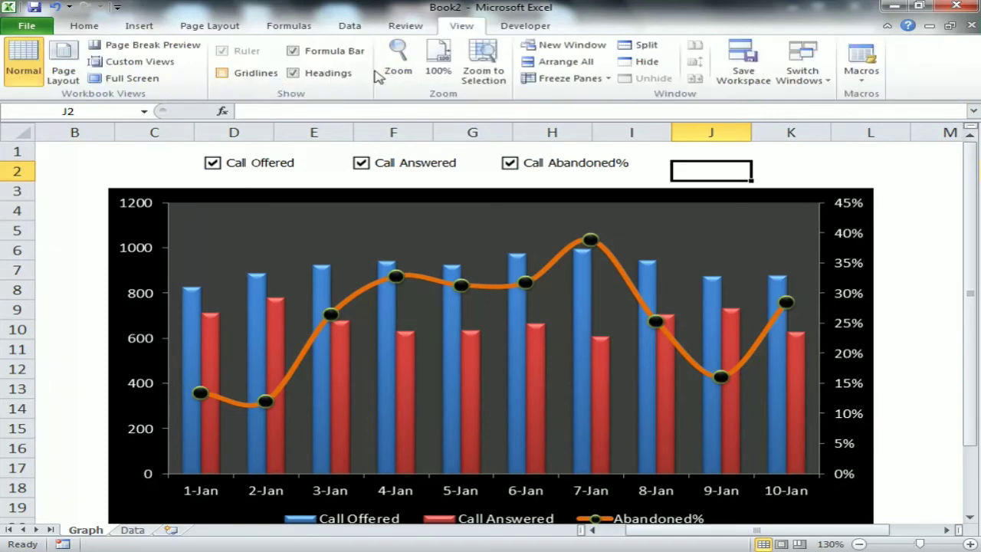
{"action": "left_click", "coordinate": [438, 63]}
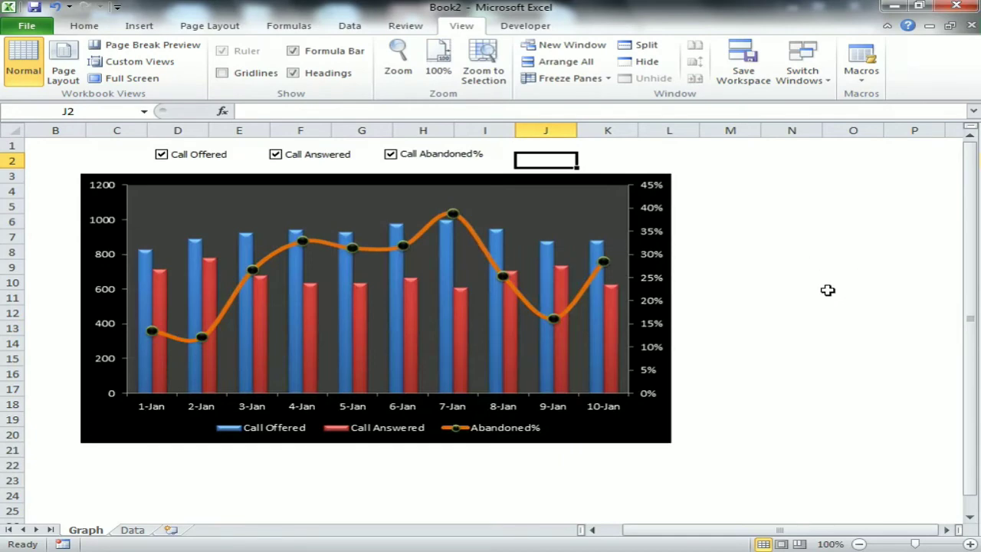
{"action": "scroll", "coordinate": [811, 294], "scroll_direction": "up", "scroll_amount": 1}
{"action": "left_click_drag", "start_coordinate": [680, 533], "coordinate": [625, 533]}
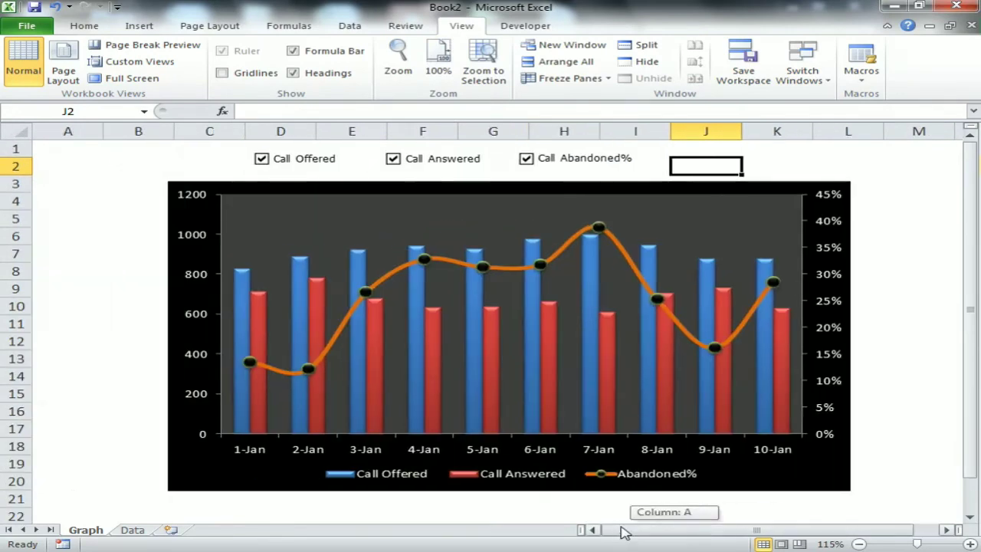
{"action": "left_click", "coordinate": [93, 28]}
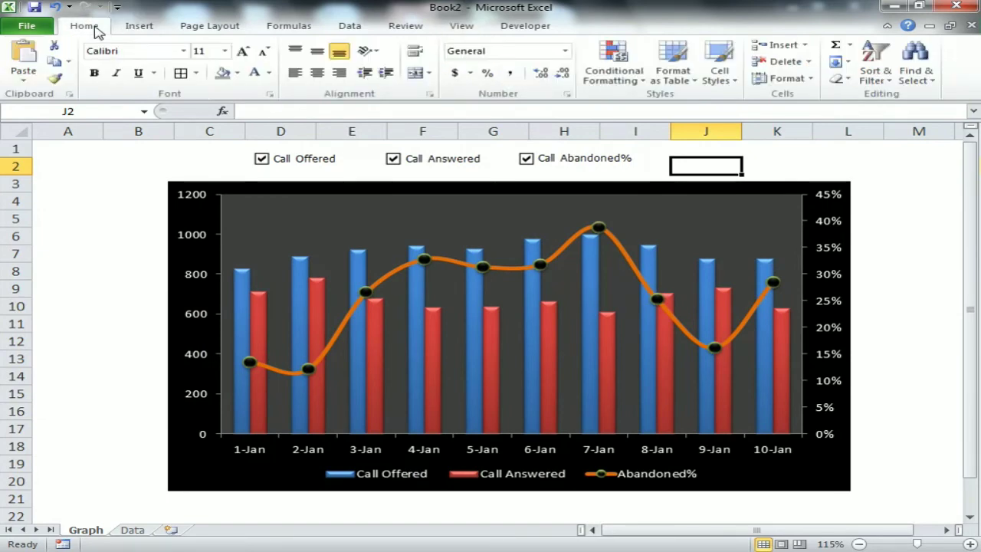
{"action": "left_click", "coordinate": [850, 219]}
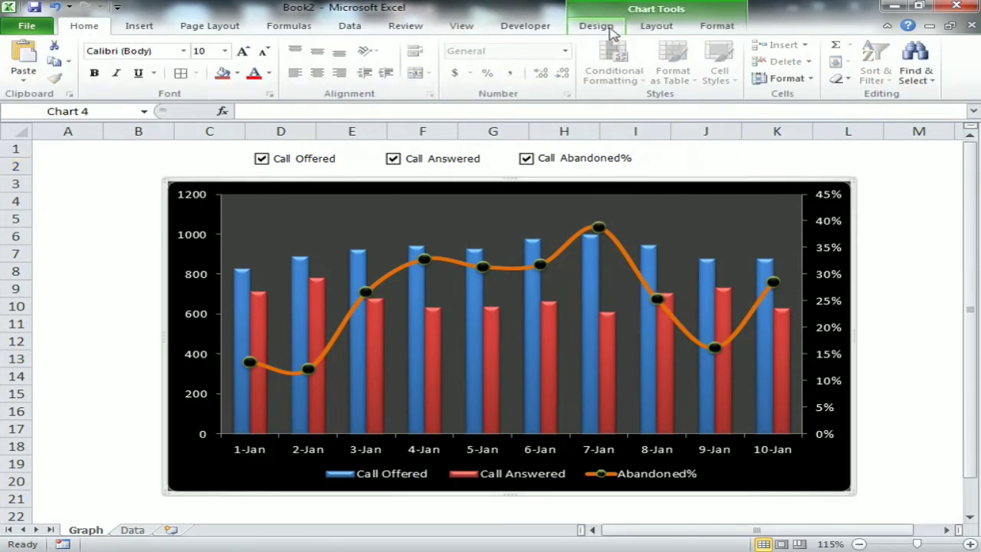
{"action": "left_click", "coordinate": [649, 29]}
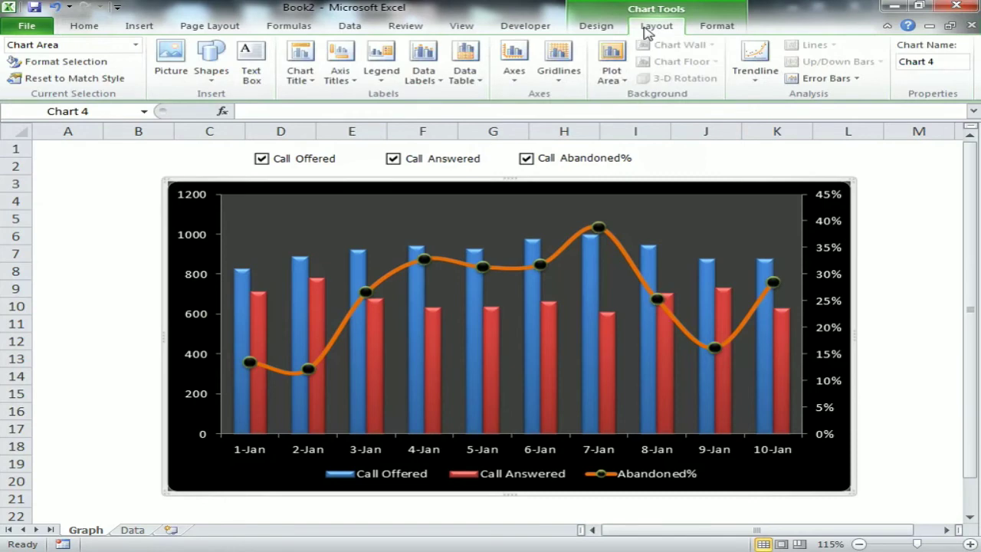
Add an Above Chart title to the combo chart with the text 'Process Perporman'.
{"action": "left_click", "coordinate": [309, 84]}
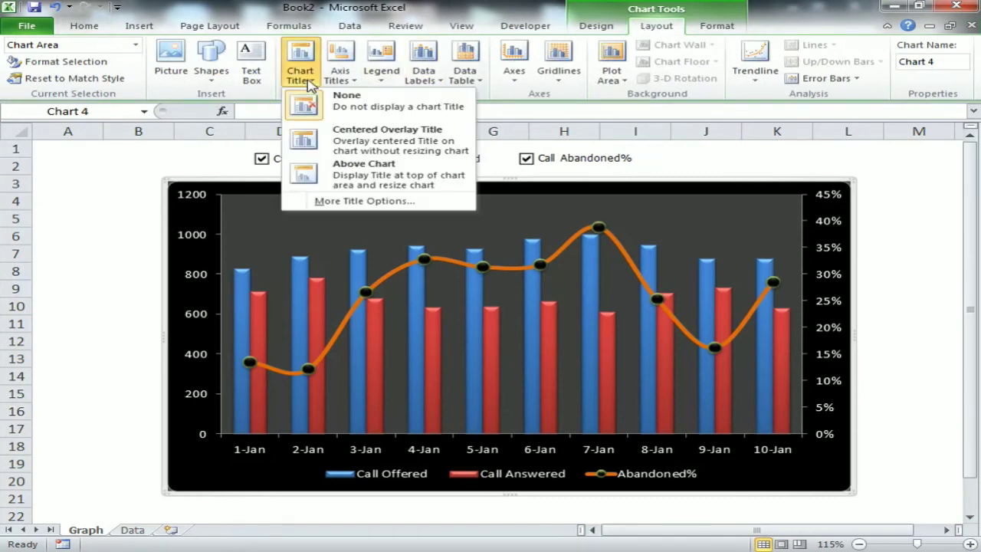
{"action": "left_click", "coordinate": [389, 180]}
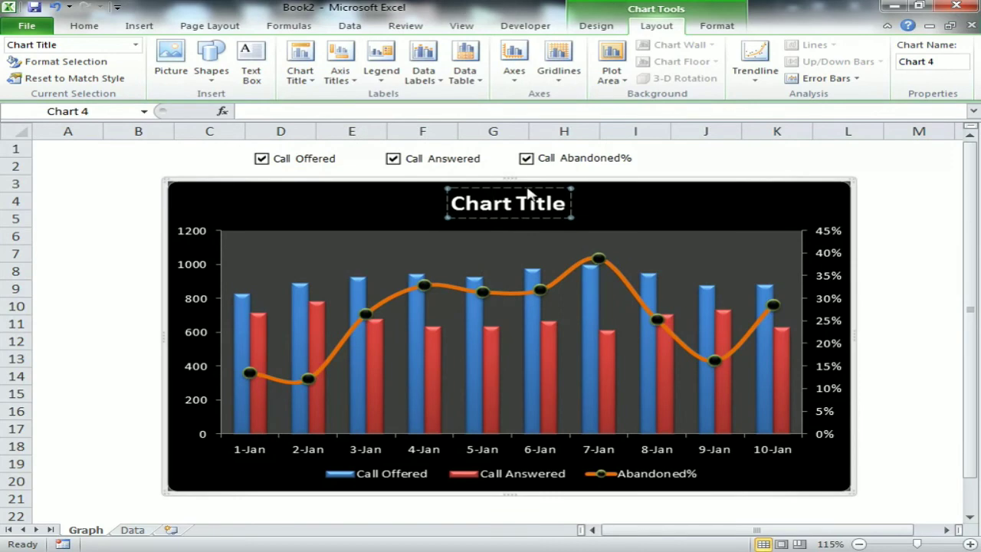
{"action": "key", "text": "BackSpace"}
{"action": "key", "text": "BackSpace"}
{"action": "key", "text": "BackSpace"}
{"action": "key", "text": "BackSpace"}
{"action": "key", "text": "BackSpace"}
{"action": "key", "text": "BackSpace"}
{"action": "key", "text": "BackSpace"}
{"action": "key", "text": "BackSpace"}
{"action": "key", "text": "BackSpace"}
{"action": "key", "text": "BackSpace"}
{"action": "key", "text": "BackSpace"}
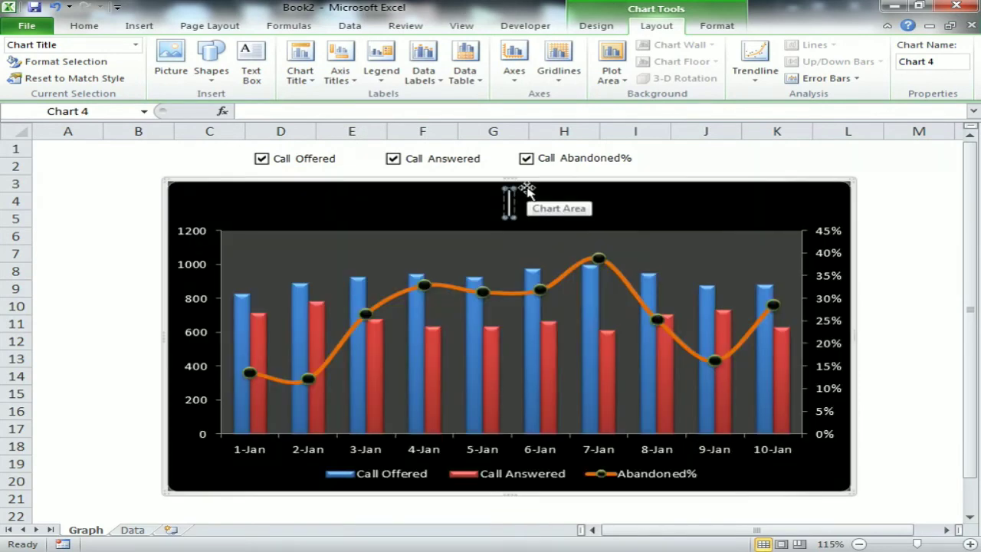
{"action": "type", "text": "P"}
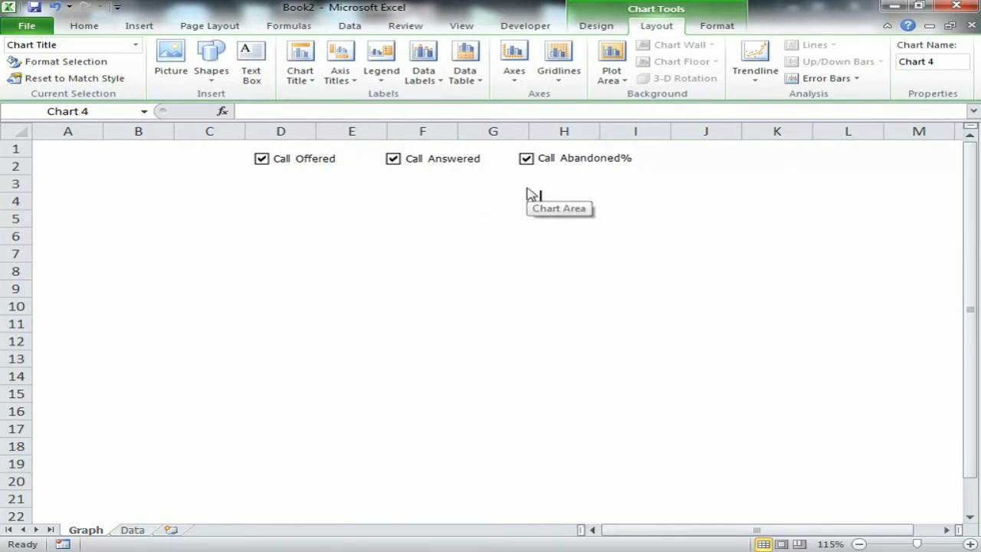
{"action": "type", "text": "rocess Per"}
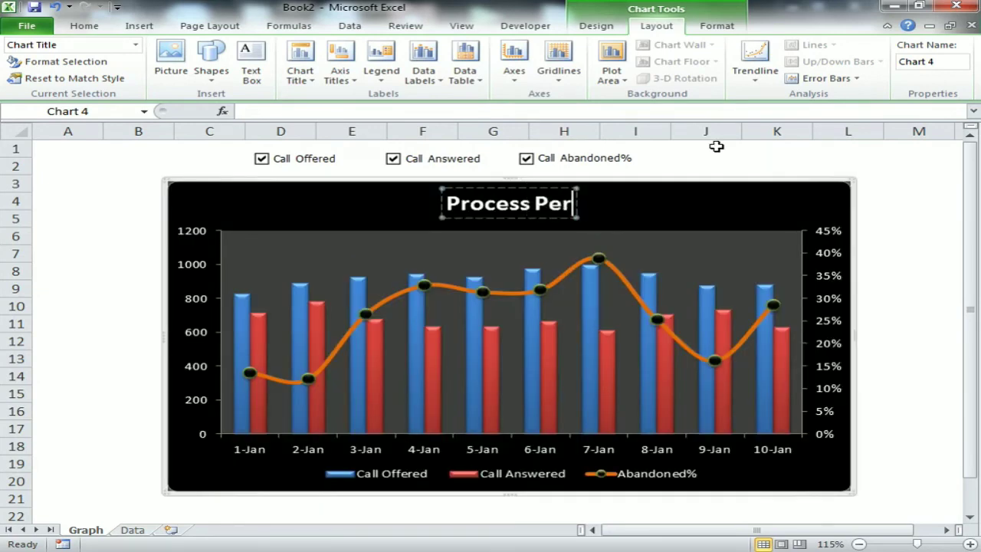
{"action": "type", "text": "p"}
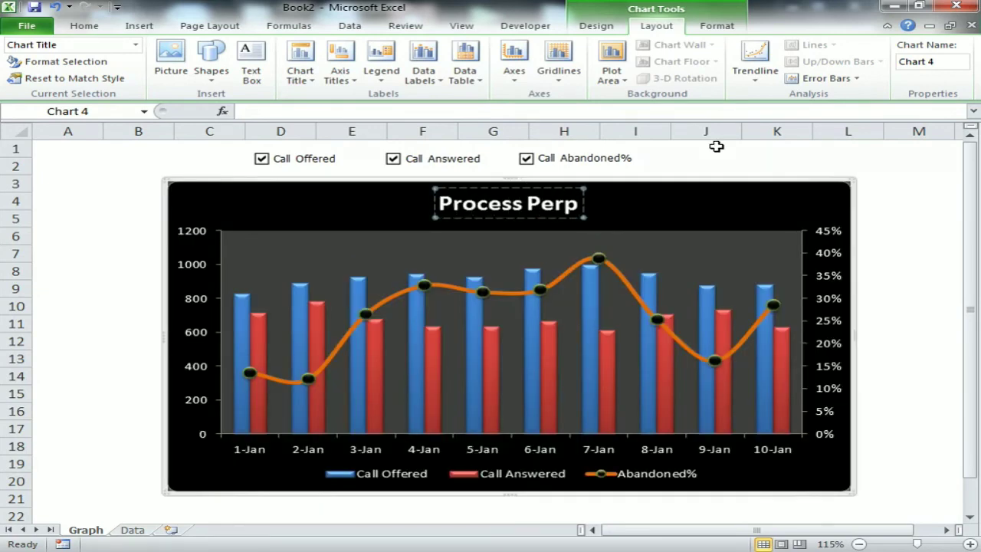
{"action": "key", "text": "BackSpace"}
{"action": "type", "text": "for"}
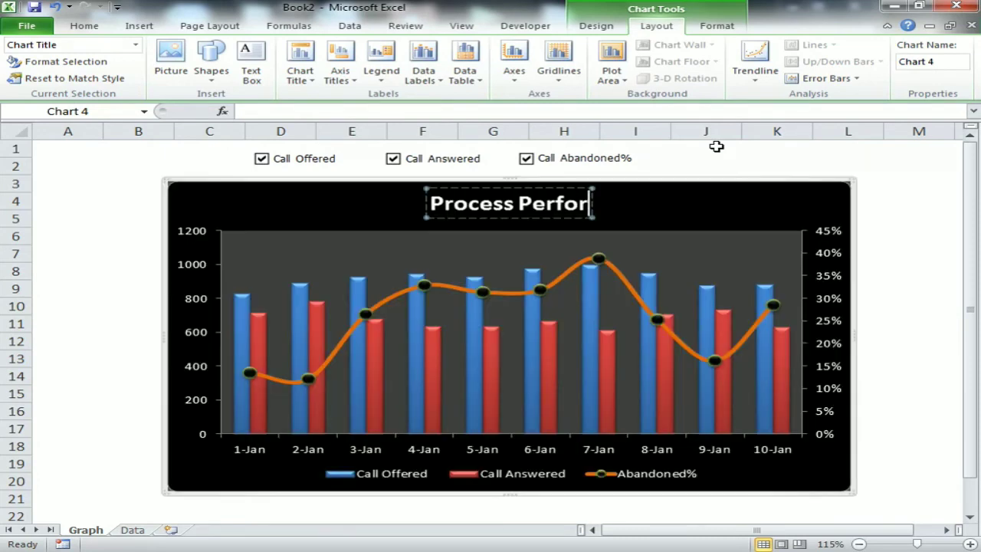
{"action": "type", "text": "mance"}
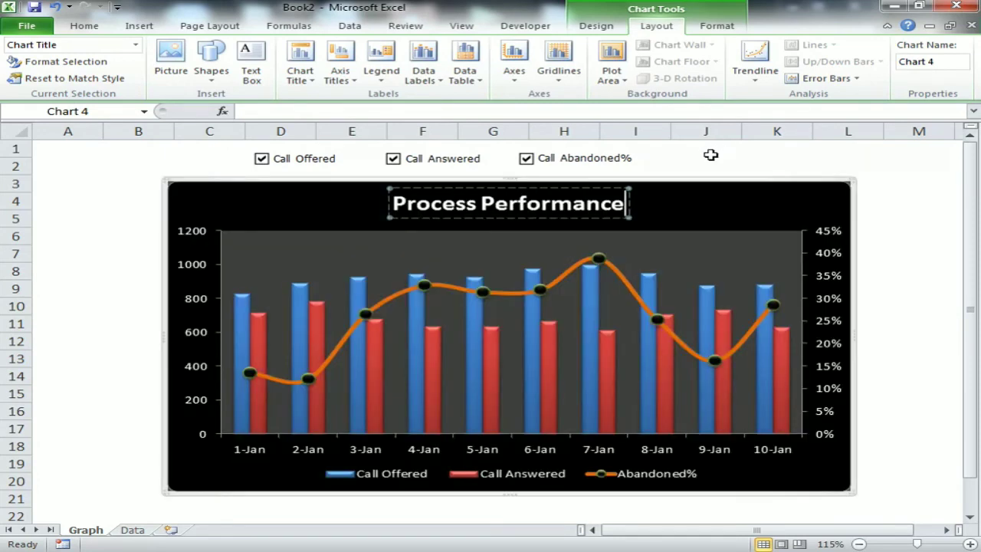
{"action": "left_click", "coordinate": [717, 167]}
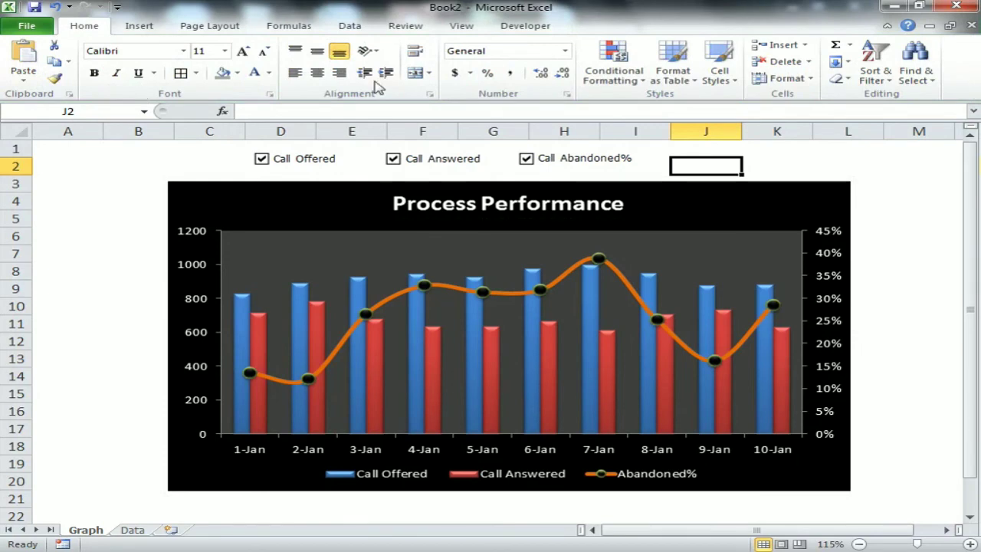
Draw a grey-styled rectangle across rows 1–2 and send it behind the checkboxes.
{"action": "left_click", "coordinate": [144, 28]}
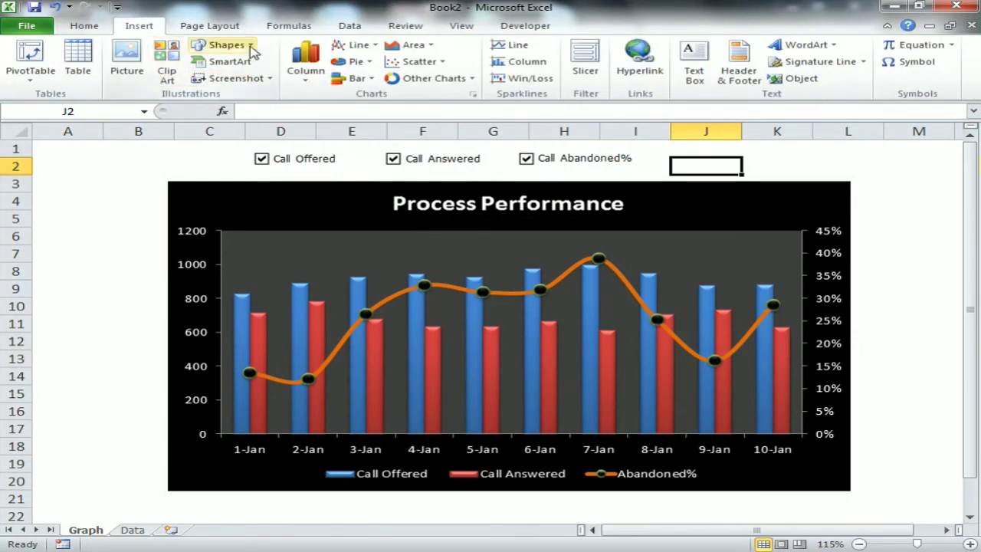
{"action": "left_click", "coordinate": [224, 44]}
{"action": "left_click", "coordinate": [244, 79]}
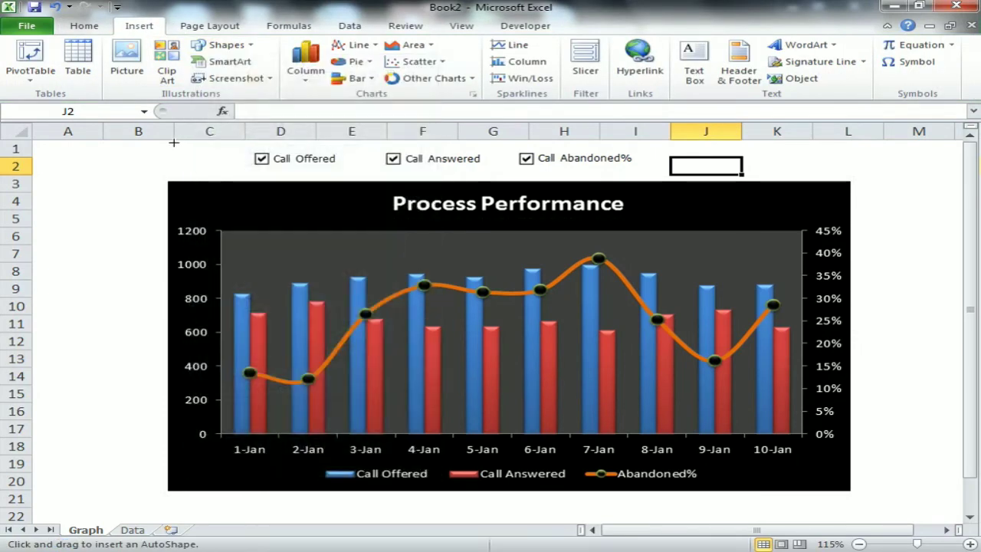
{"action": "mouse_move", "coordinate": [166, 144]}
{"action": "left_mouse_down"}
{"action": "mouse_move", "coordinate": [815, 164]}
{"action": "mouse_move", "coordinate": [850, 181]}
{"action": "left_mouse_up"}
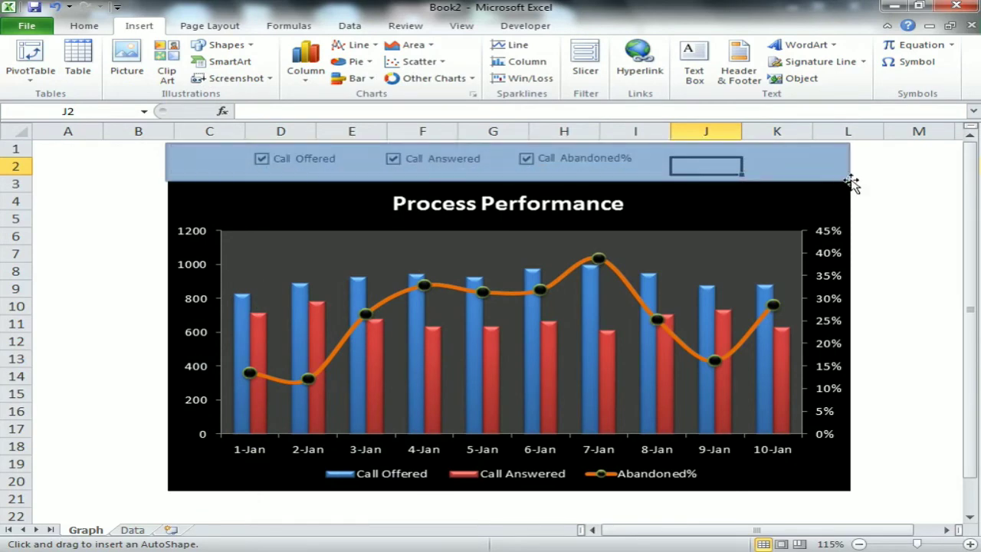
{"action": "left_click_drag", "start_coordinate": [853, 183], "coordinate": [849, 181]}
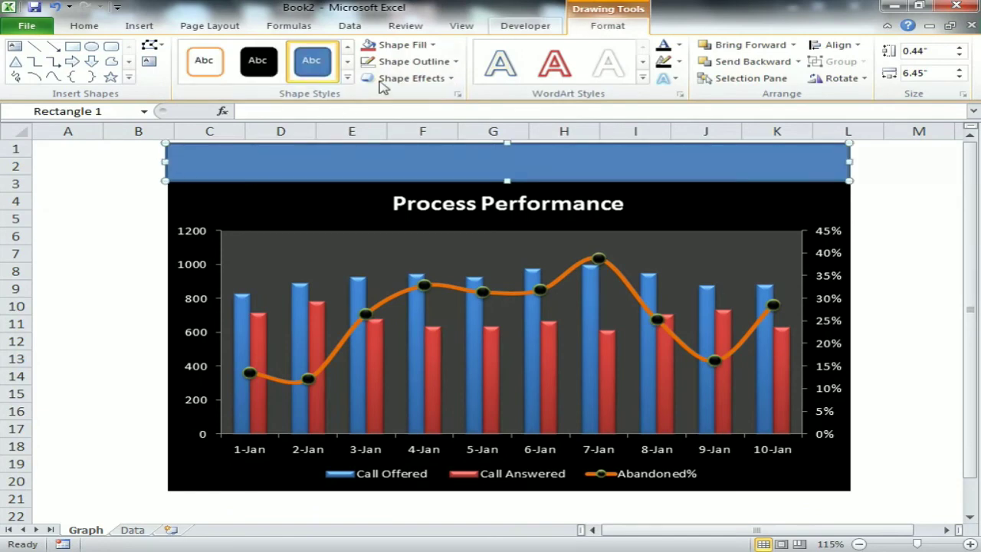
{"action": "left_click", "coordinate": [348, 78]}
{"action": "left_click", "coordinate": [205, 194]}
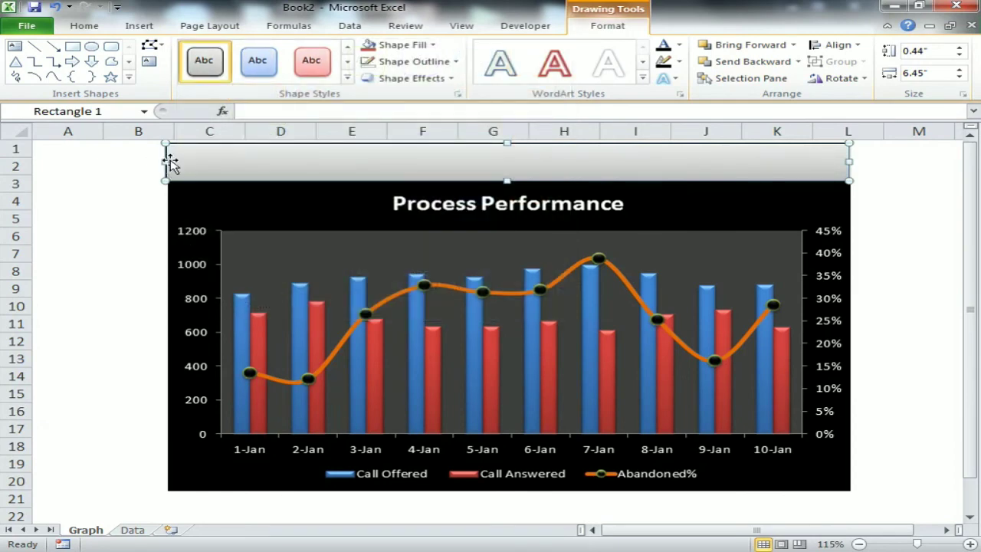
{"action": "right_click", "coordinate": [220, 163]}
{"action": "left_click", "coordinate": [285, 315]}
Test the Call Abandoned% checkbox by unticking and re-ticking it.
{"action": "left_click", "coordinate": [320, 161], "text": "ctrl"}
{"action": "left_click", "coordinate": [439, 159], "text": "ctrl"}
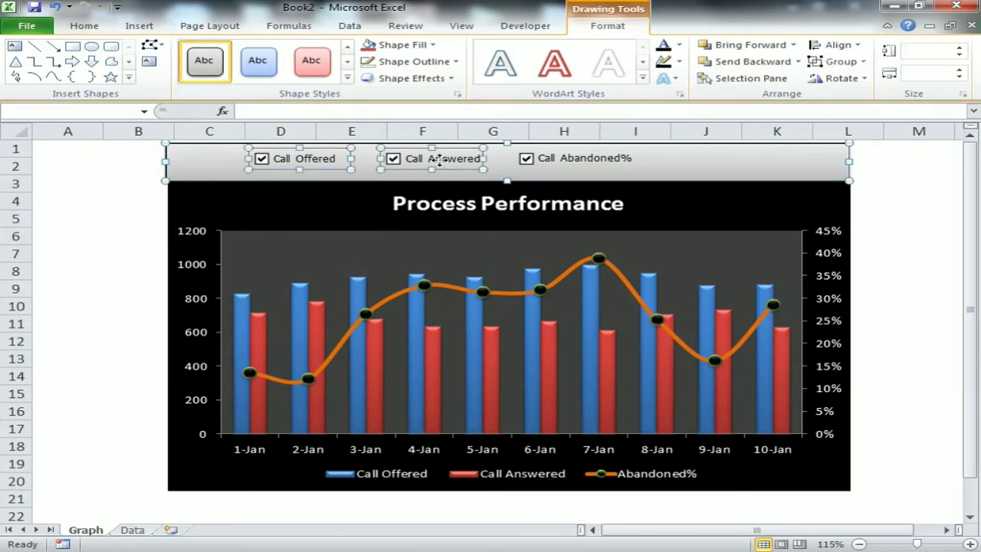
{"action": "left_click", "coordinate": [560, 164], "text": "ctrl"}
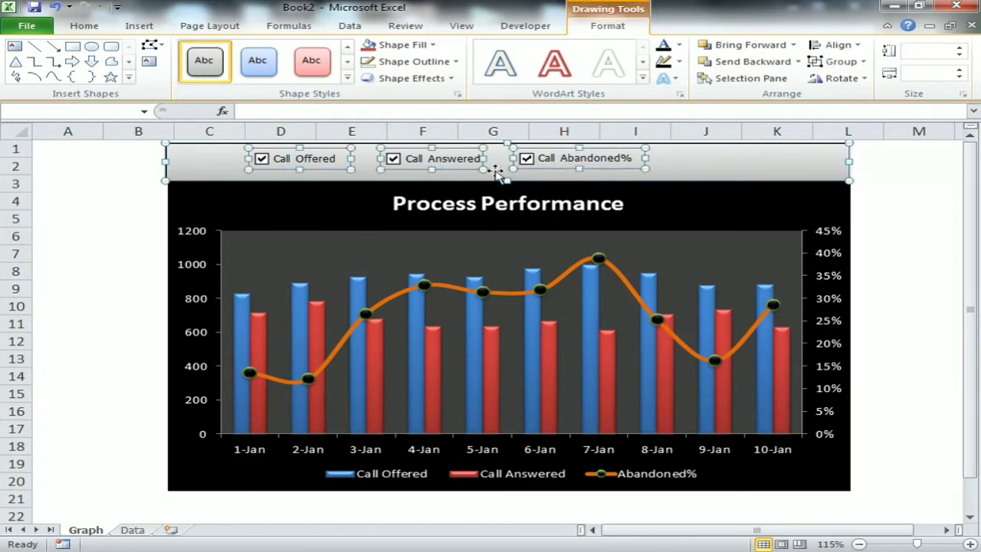
{"action": "left_click", "coordinate": [545, 168]}
{"action": "left_click", "coordinate": [526, 167]}
{"action": "left_click", "coordinate": [901, 204]}
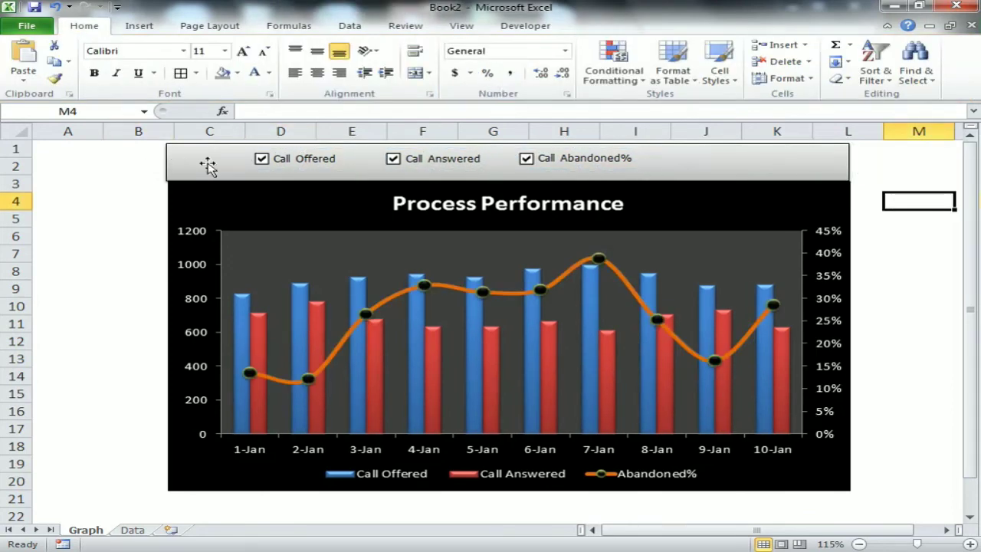
Turn off the row and column headings on the Graph sheet.
{"action": "left_click", "coordinate": [462, 26]}
{"action": "left_click", "coordinate": [293, 74]}
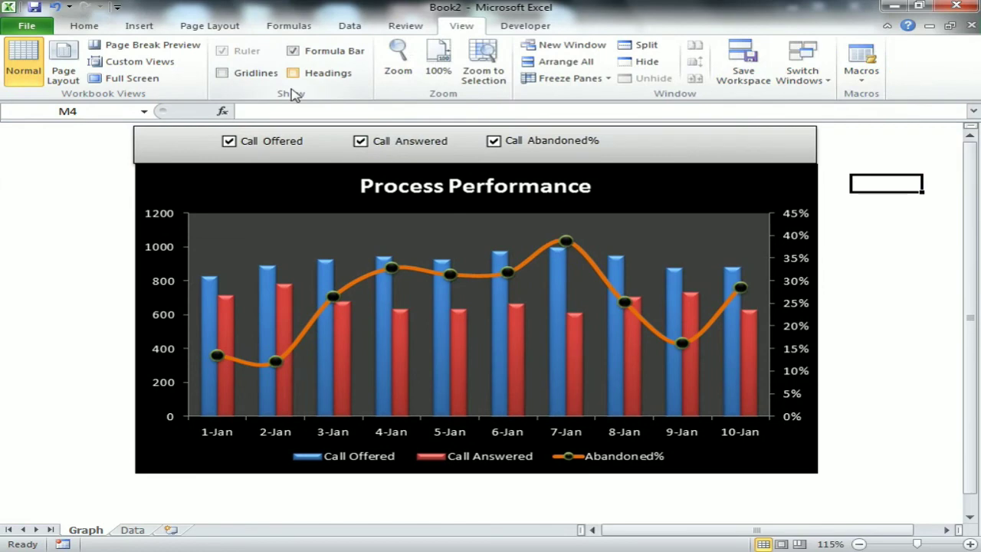
{"action": "right_click", "coordinate": [135, 154]}
{"action": "key", "text": "Escape"}
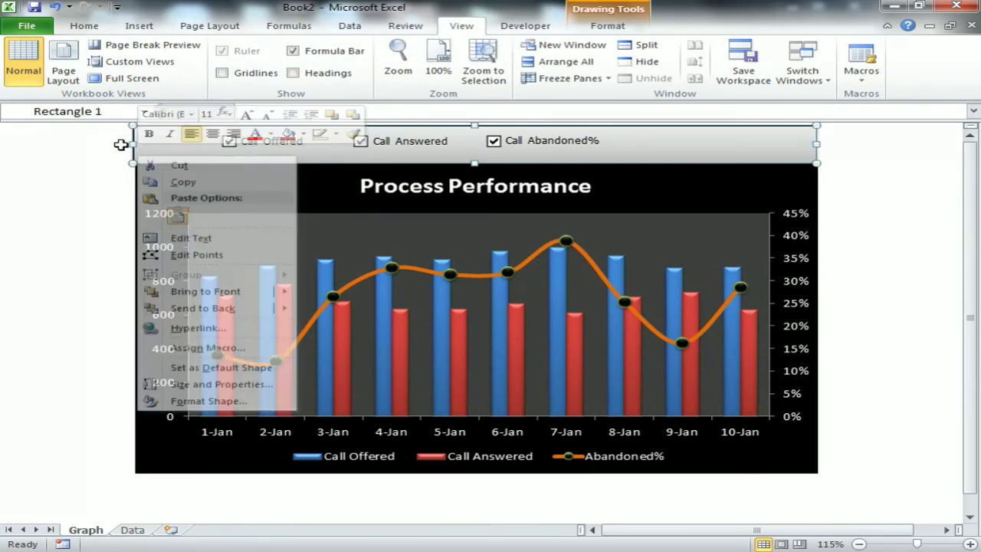
{"action": "left_click", "coordinate": [97, 161]}
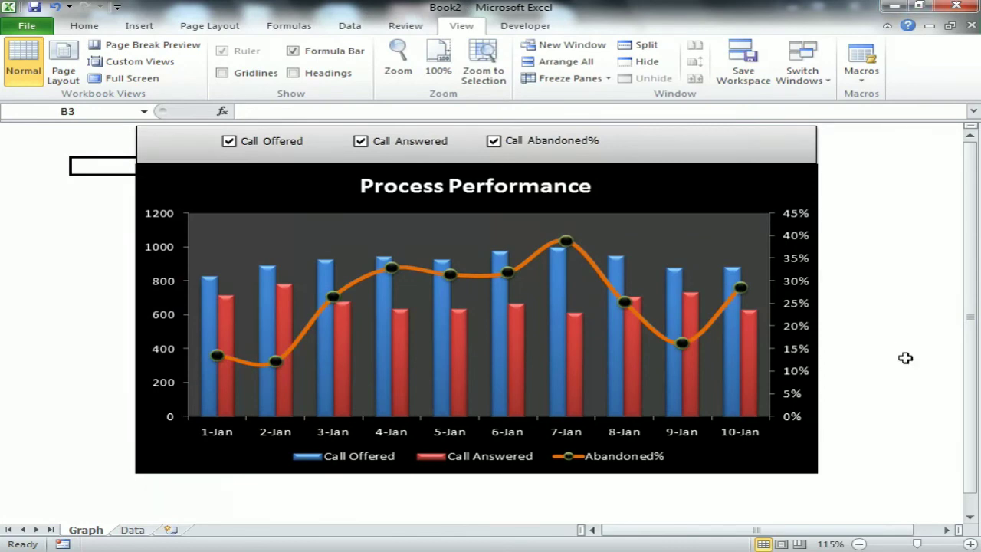
Return to cell A1 and untick Call Answered to hide its red bars.
{"action": "scroll", "coordinate": [905, 358], "scroll_direction": "up", "scroll_amount": 1, "text": "ctrl"}
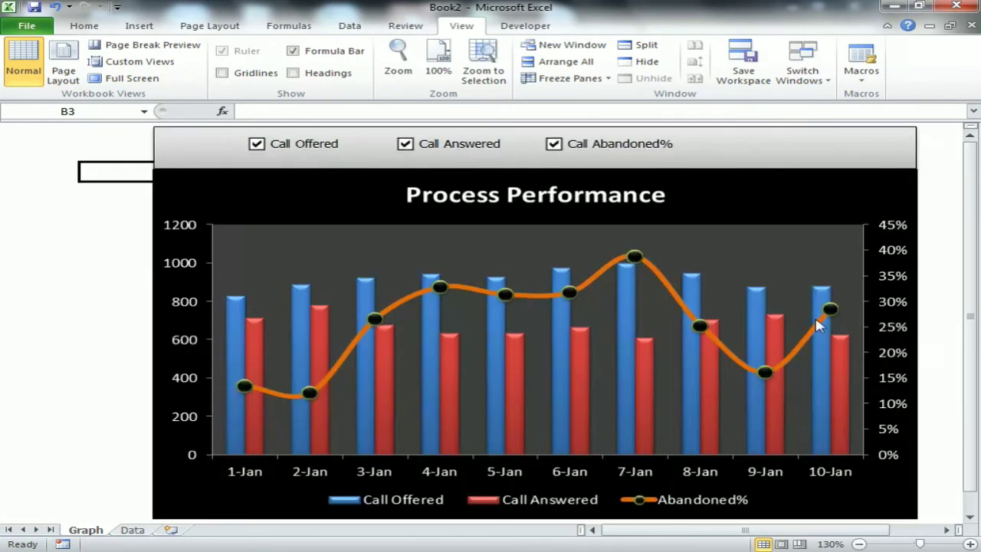
{"action": "left_click", "coordinate": [46, 147]}
{"action": "left_click", "coordinate": [48, 128]}
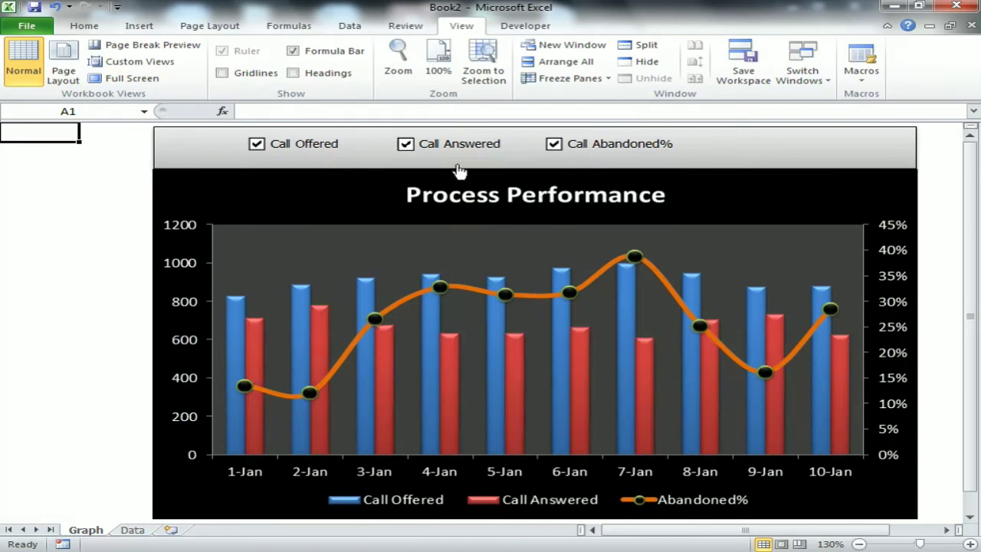
{"action": "left_click", "coordinate": [457, 164]}
Review the Data sheet's helper table H1:K10, then hide the Data sheet.
{"action": "left_click", "coordinate": [132, 530]}
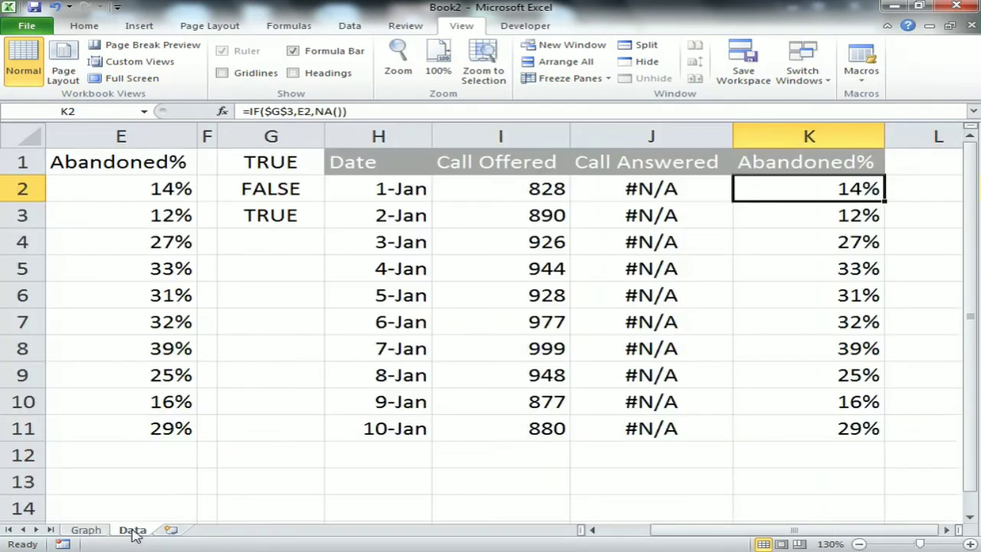
{"action": "left_click_drag", "start_coordinate": [652, 184], "coordinate": [679, 424]}
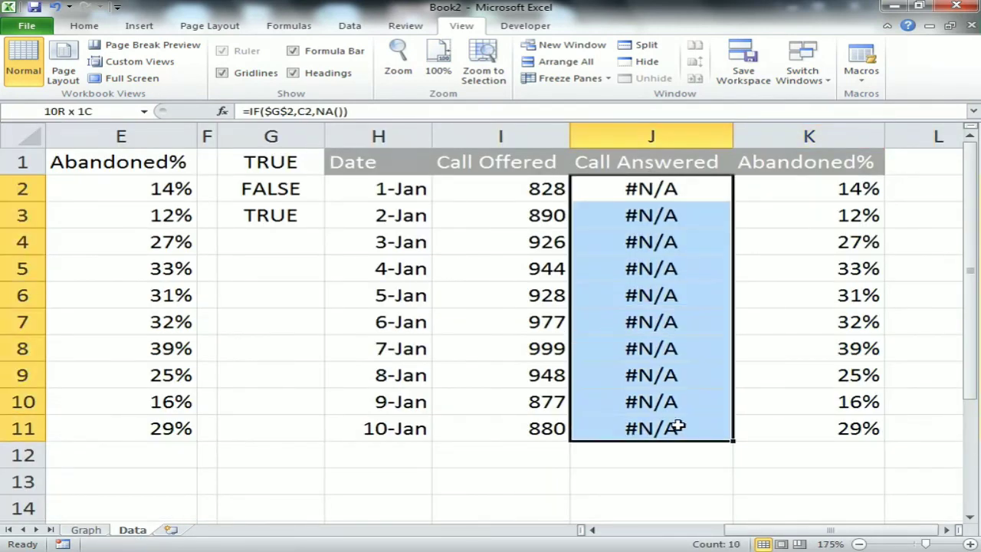
{"action": "left_click", "coordinate": [628, 161]}
{"action": "left_click_drag", "start_coordinate": [370, 158], "coordinate": [822, 404]}
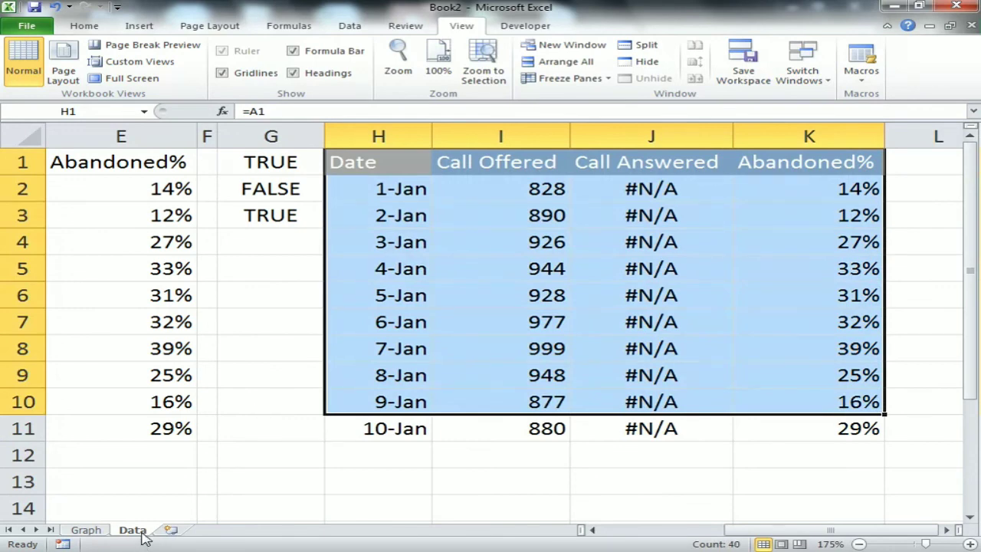
{"action": "right_click", "coordinate": [138, 530]}
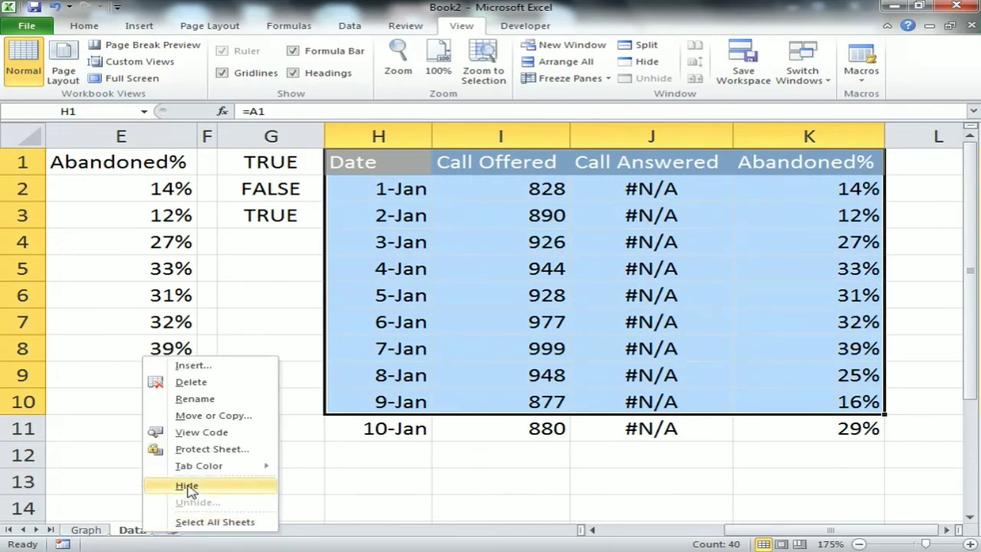
{"action": "left_click", "coordinate": [188, 488]}
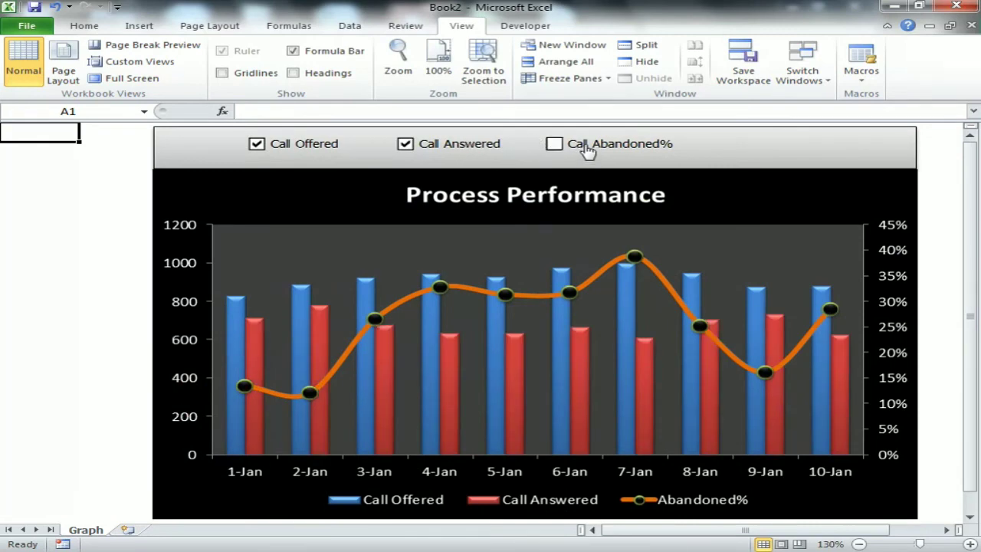
Untick Call Offered and Call Answered and tick Call Abandoned%, leaving only the Abandoned% line.
{"action": "left_click", "coordinate": [258, 145]}
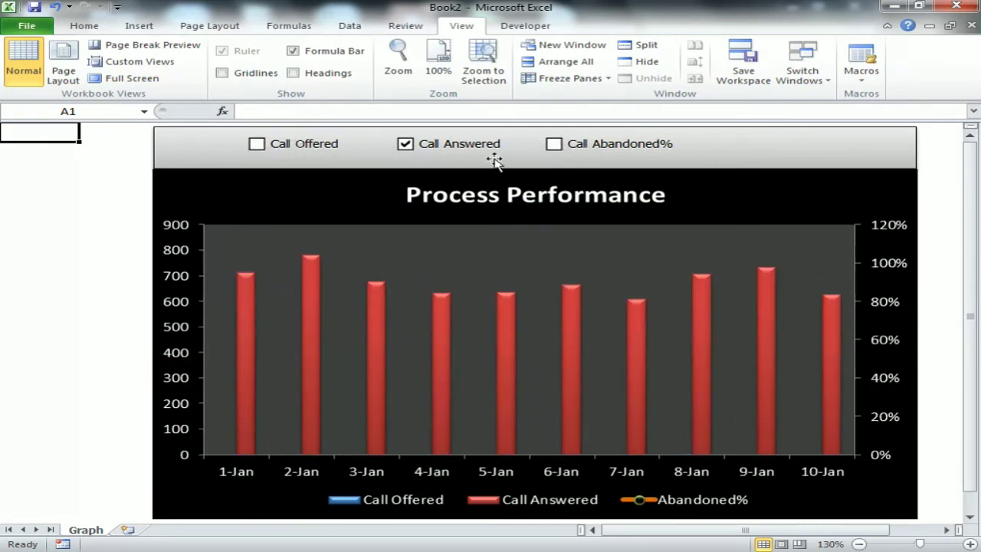
{"action": "left_click", "coordinate": [576, 152]}
{"action": "left_click", "coordinate": [422, 148]}
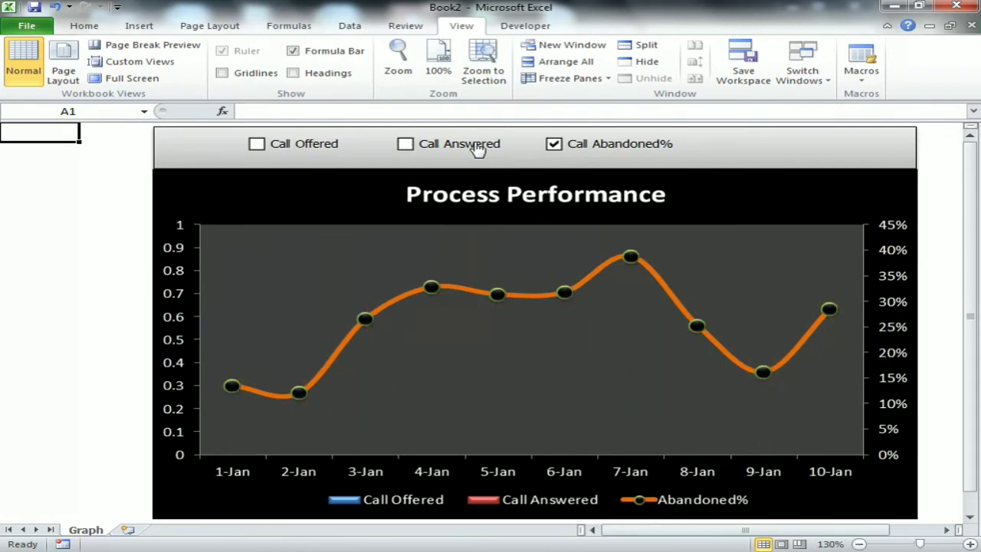